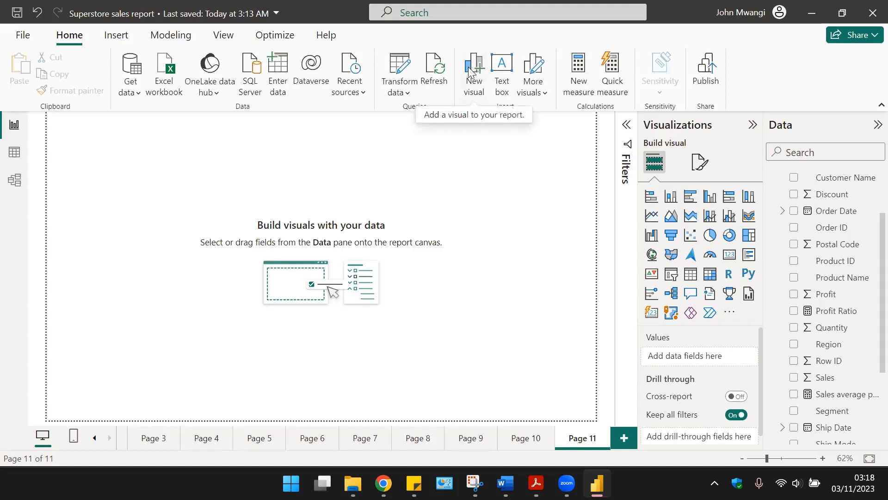
- Insert a text box spanning the top of the report page and enter the title "SupoerStore Sales Report"
click(507, 69)
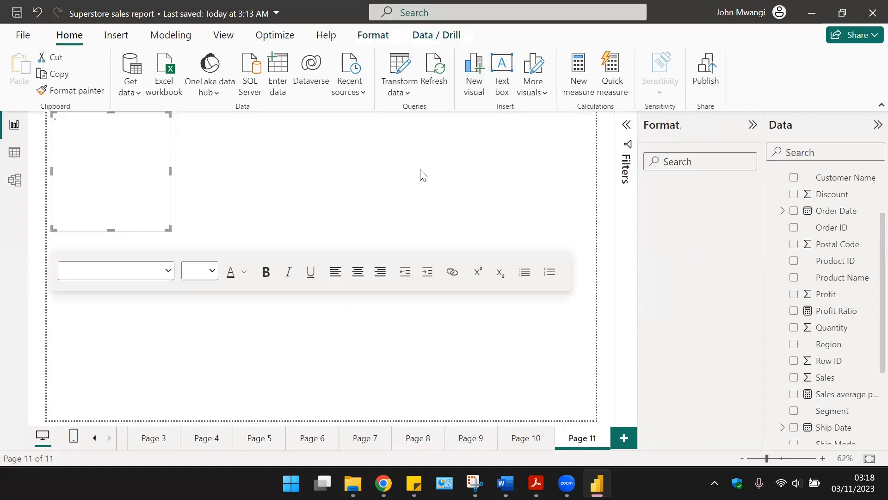
drag(170, 228, 592, 165)
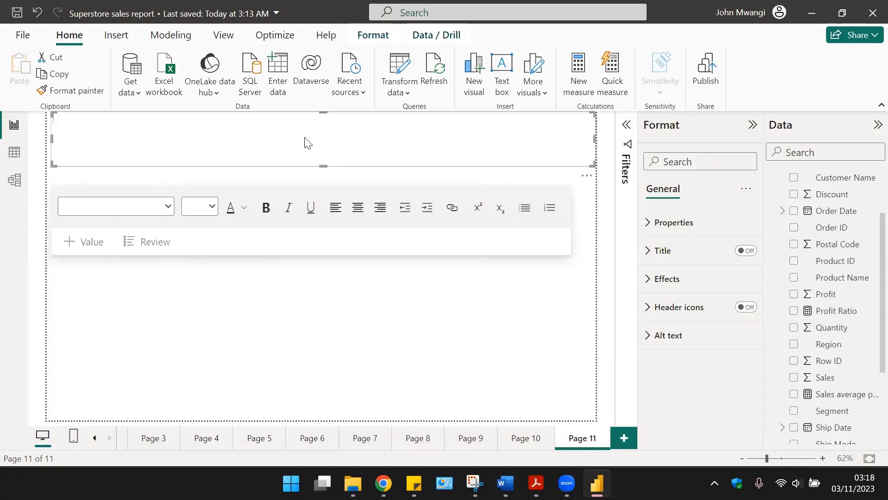
click(306, 142)
text(Sales)
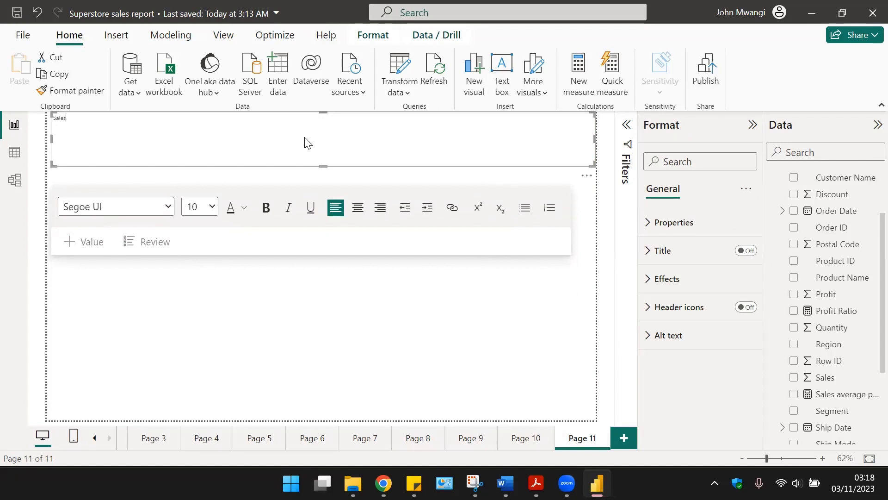
text(SupoerStore)
- Replace the capital S inside the title's first word with a lowercase s
right_click(76, 118)
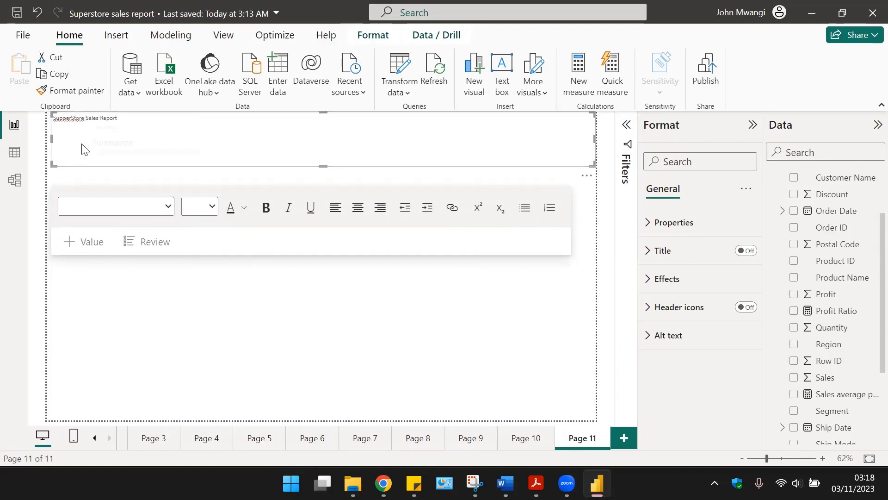
click(67, 122)
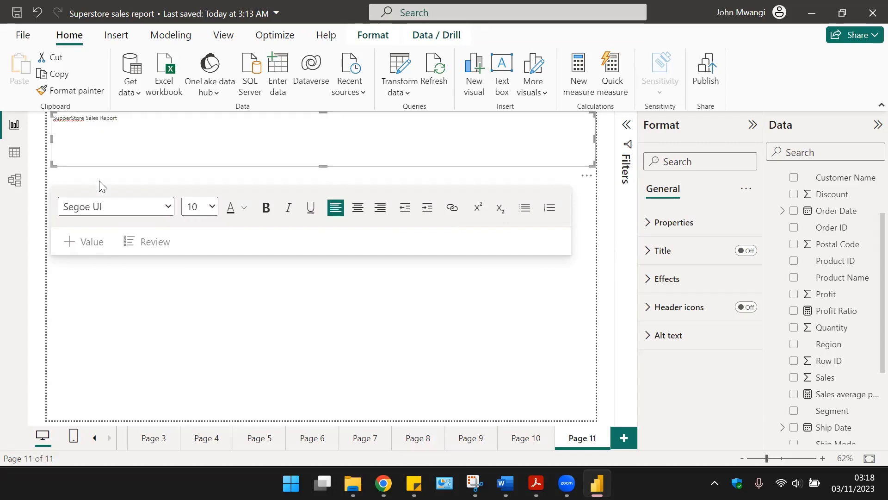
key(Delete)
text(s)
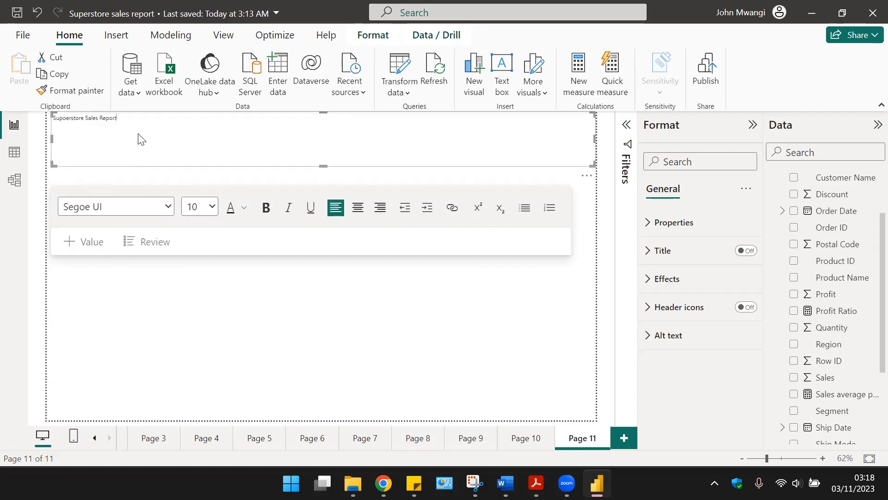
- Format the whole title as bold, size 36 and centred, keeping the Segoe UI font
key(ctrl+a)
click(266, 208)
click(211, 207)
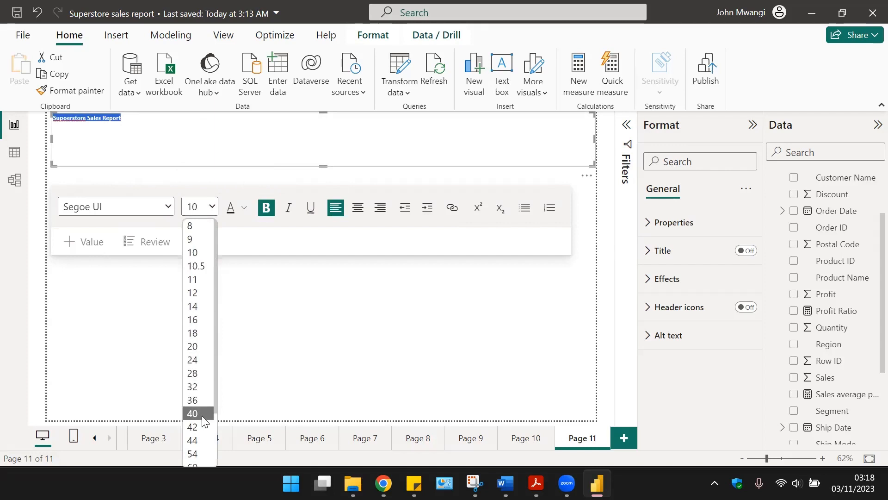
click(199, 401)
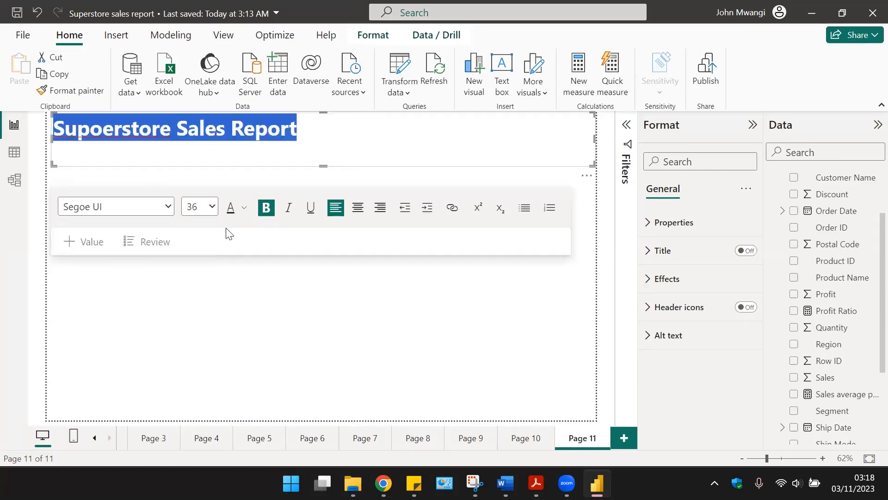
click(357, 208)
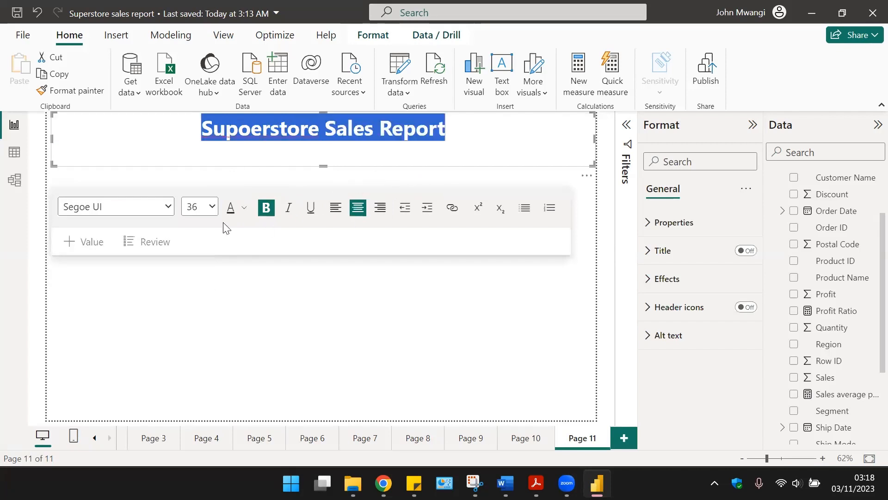
click(116, 207)
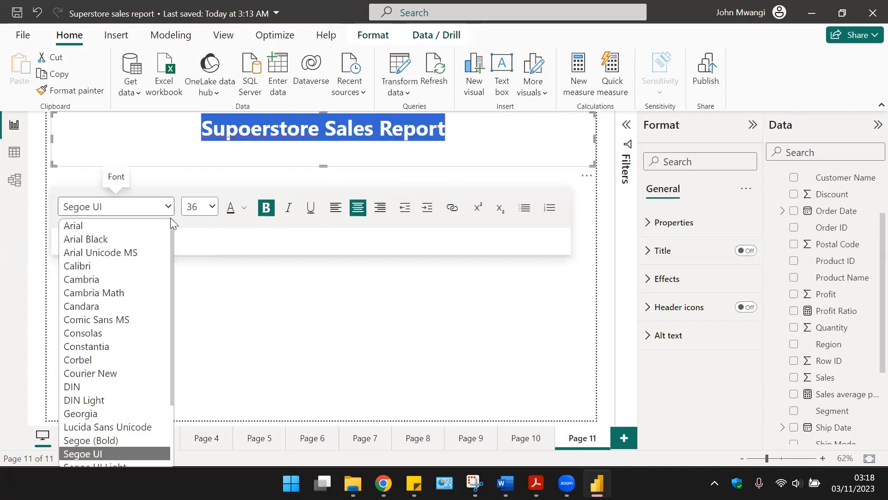
click(264, 288)
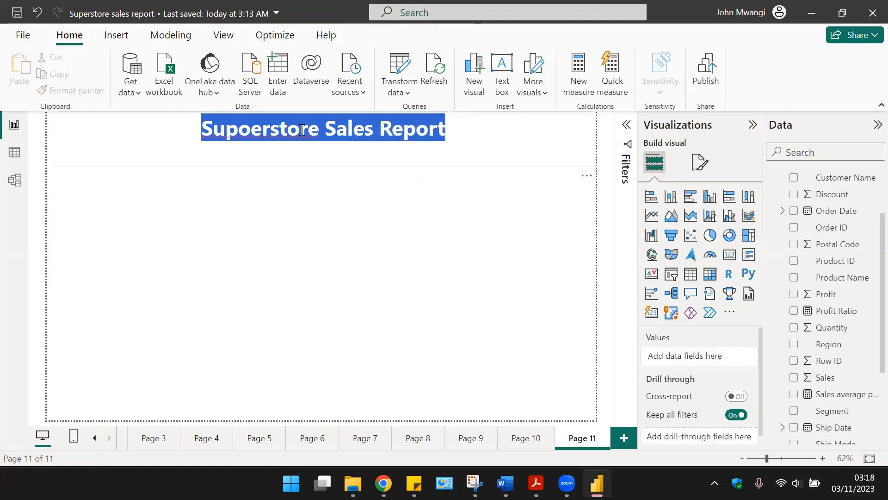
- Correct the spelling of the title's first word to "Superstore"
click(243, 129)
click(244, 128)
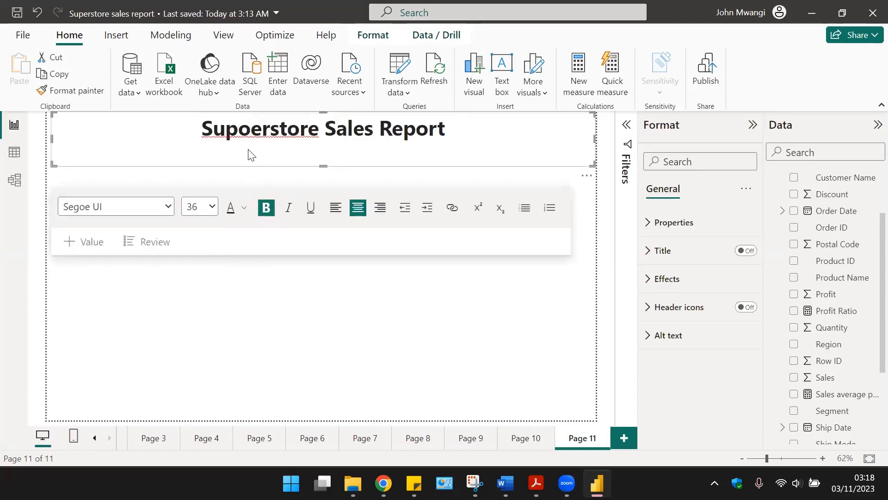
key(BackSpace)
- Colour the title text dark red and reduce the text box's height to fit its single line
key(ctrl+a)
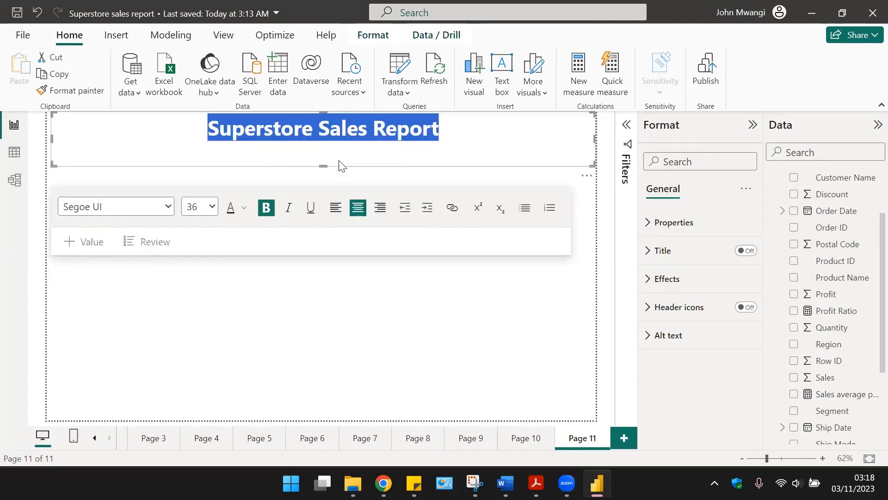
click(288, 208)
click(243, 209)
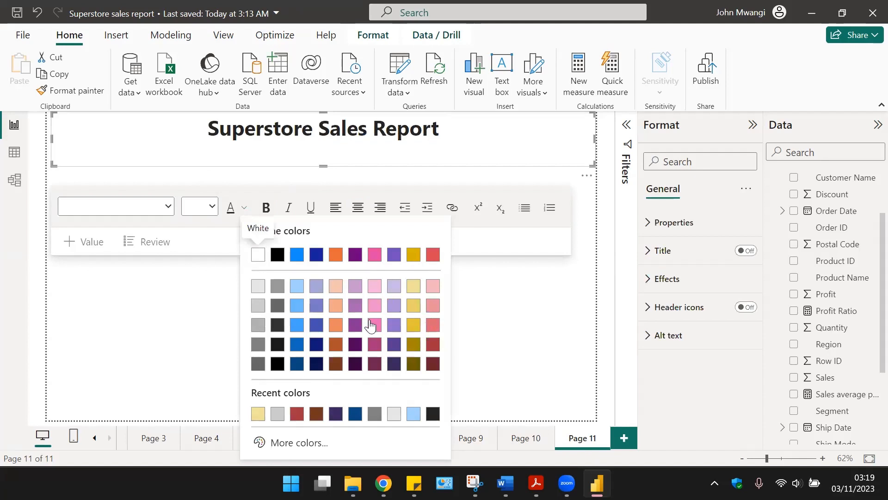
click(433, 344)
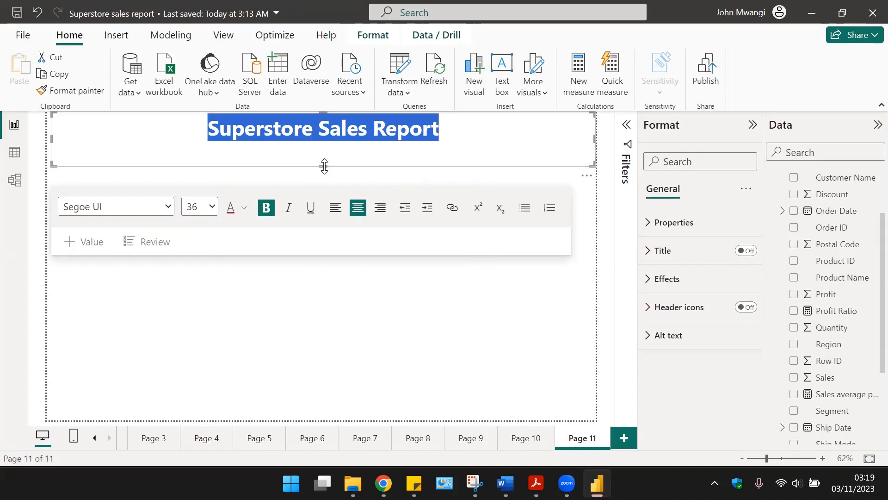
drag(324, 166, 329, 150)
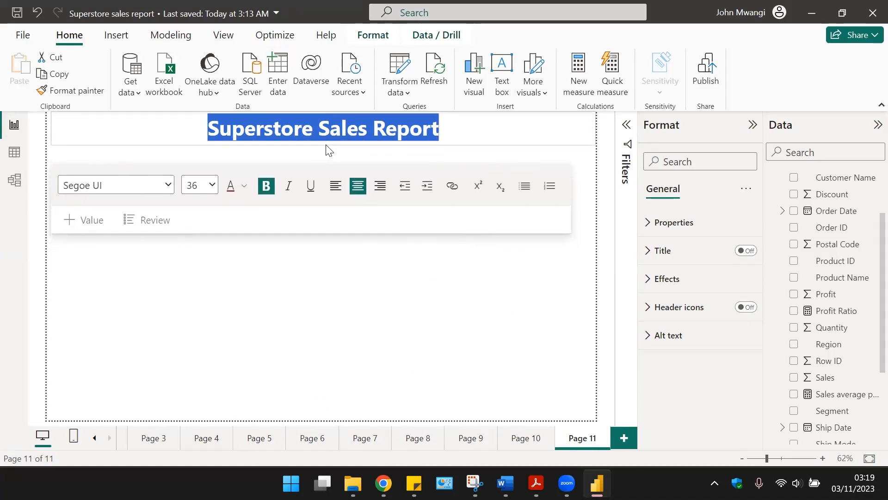
click(361, 156)
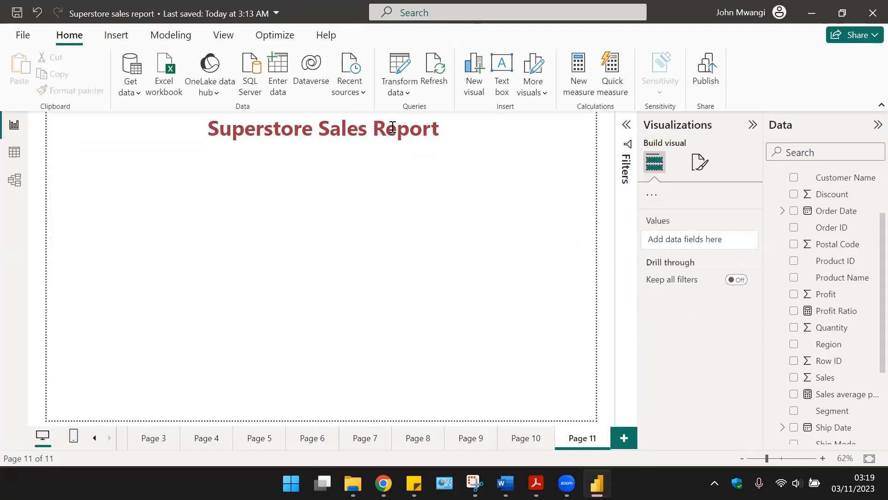
- Give the title text box a light blue #70bbff background with 71% transparency
click(474, 147)
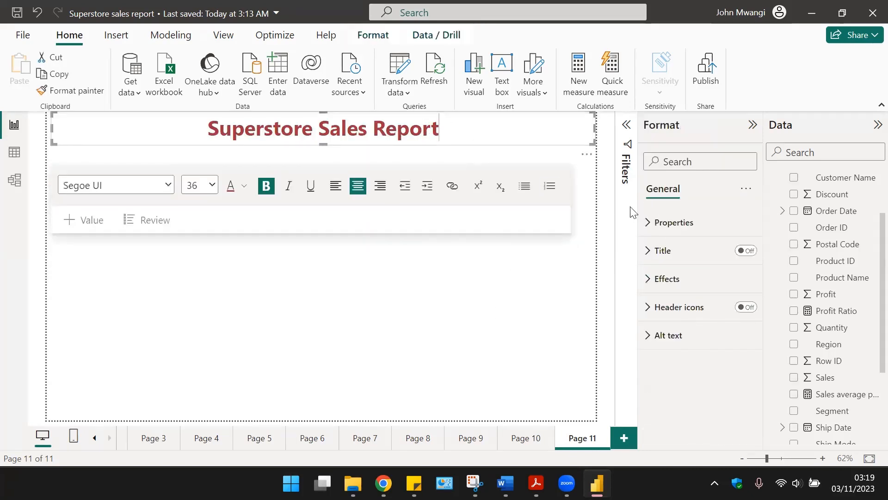
click(657, 279)
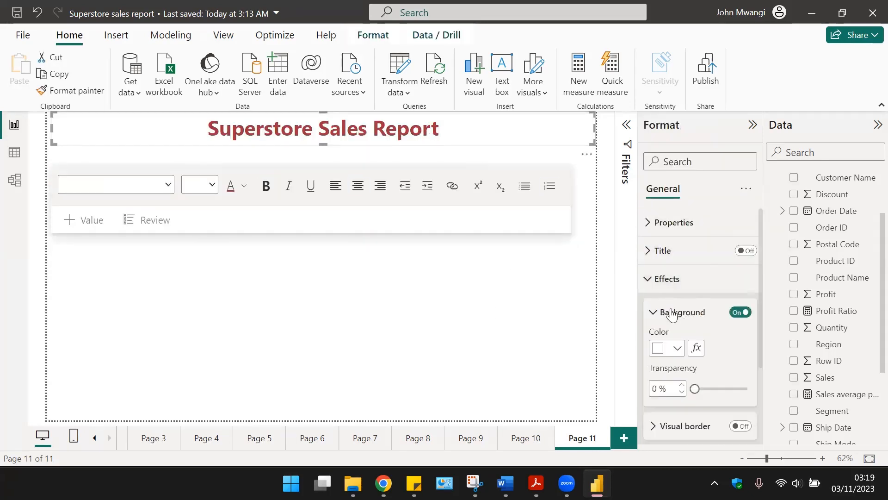
click(677, 349)
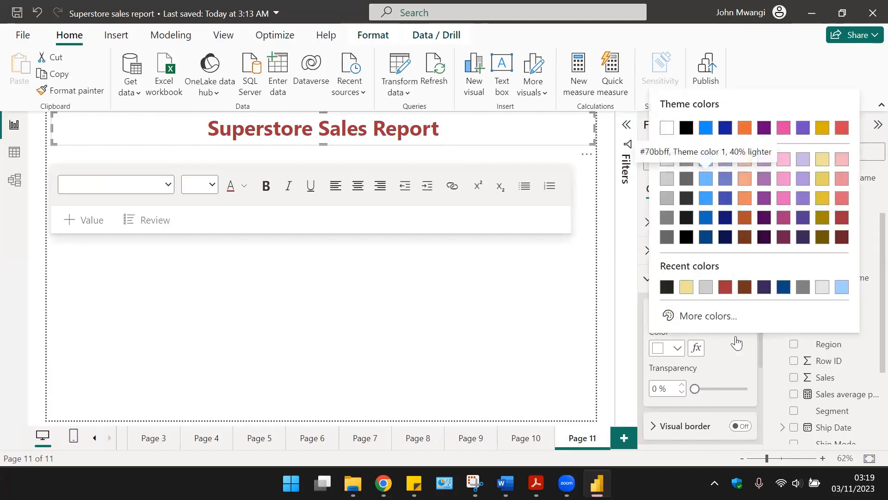
click(705, 179)
drag(713, 391, 731, 389)
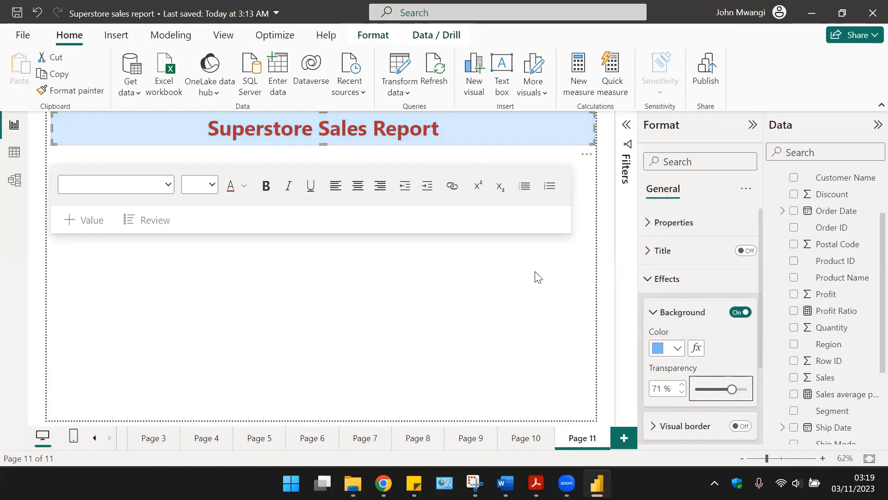
click(499, 253)
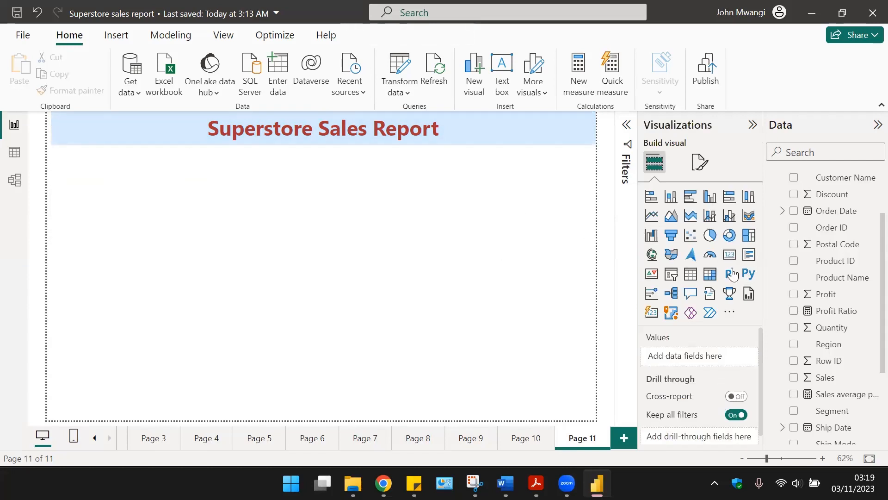
- Add a new card visual with Sales, Profit, Quantity and Discount, placed directly below the title and made slightly smaller
click(650, 314)
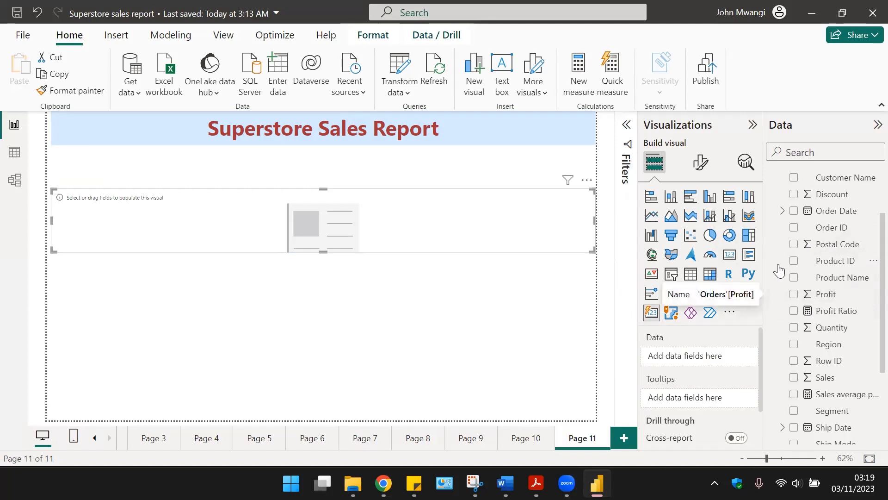
click(794, 378)
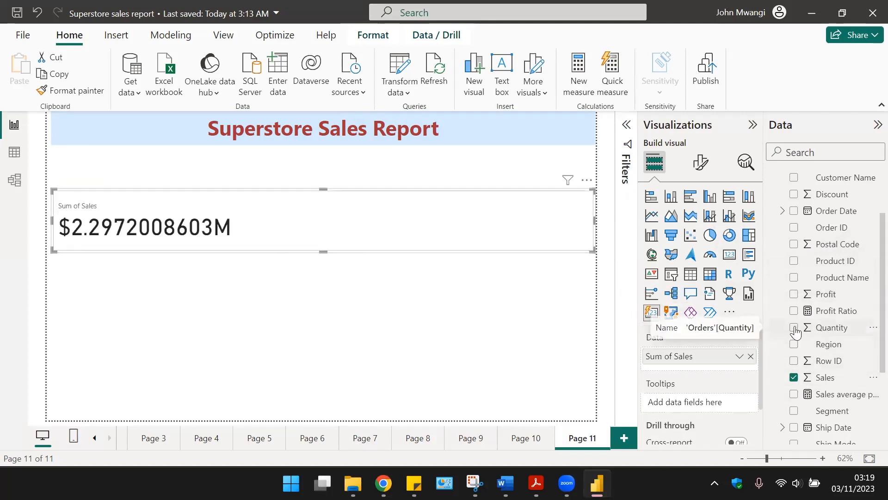
click(794, 295)
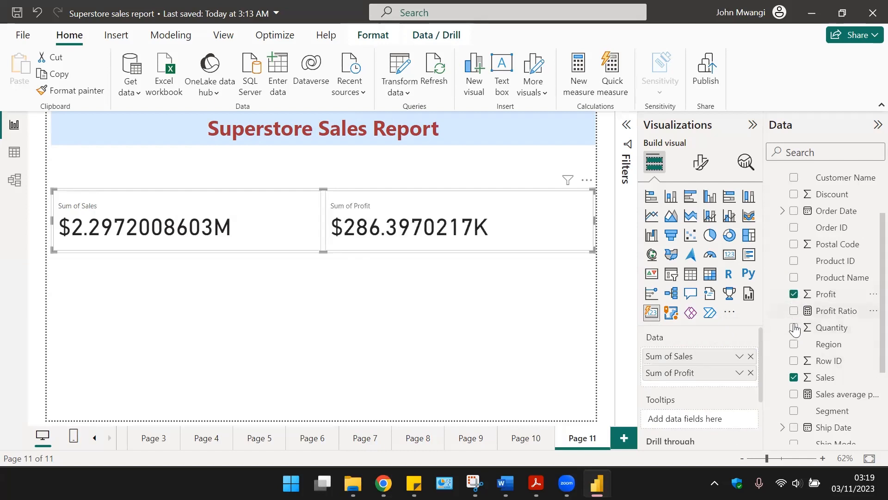
click(794, 327)
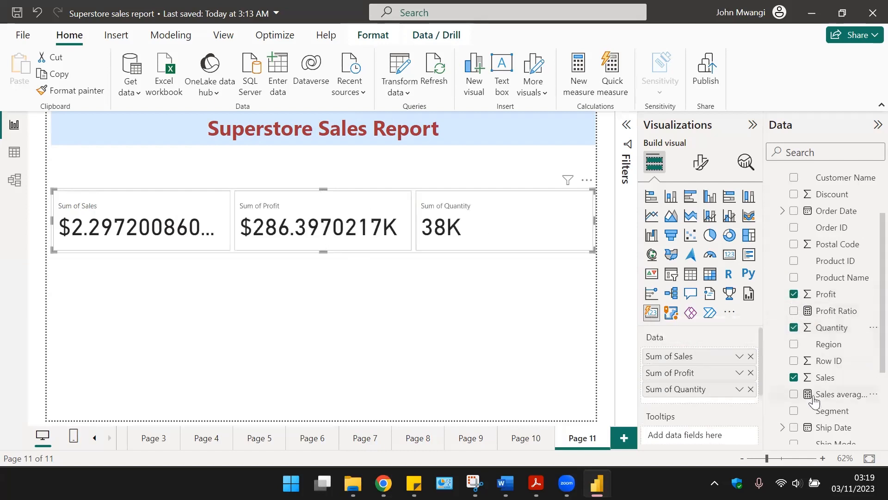
scroll(818, 347, down, 3)
scroll(807, 324, up, 6)
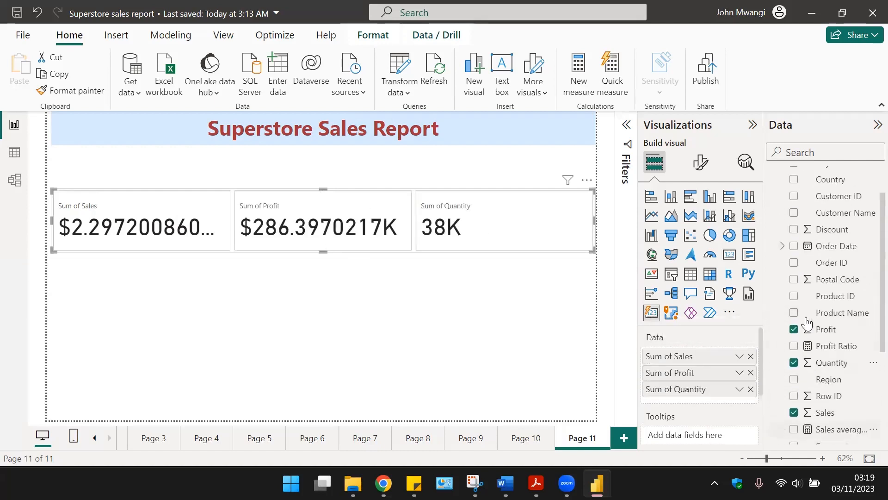
click(794, 276)
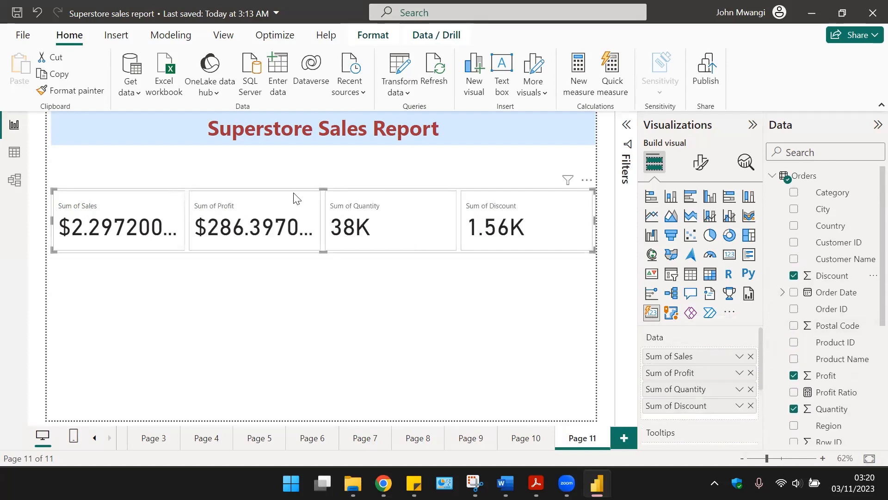
drag(297, 188, 306, 147)
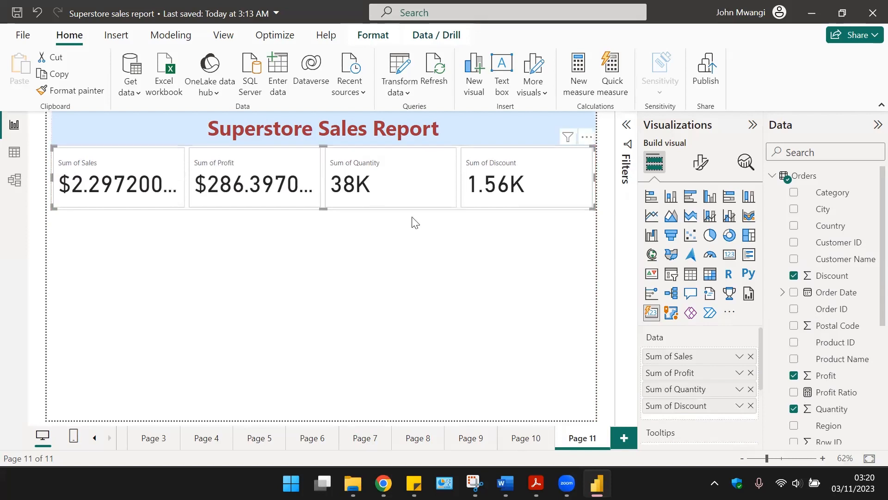
drag(591, 206, 586, 199)
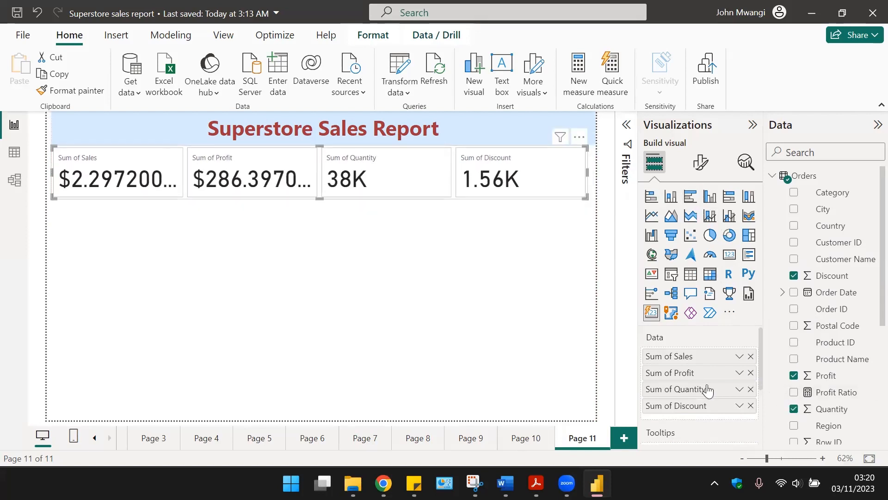
- Rename the card's Sum of Sales field to "Total Sales" for this visual
click(739, 356)
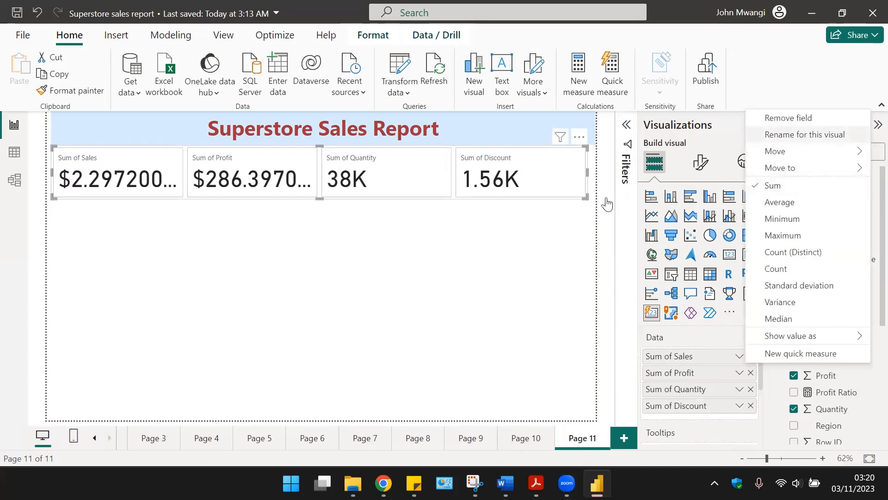
click(804, 134)
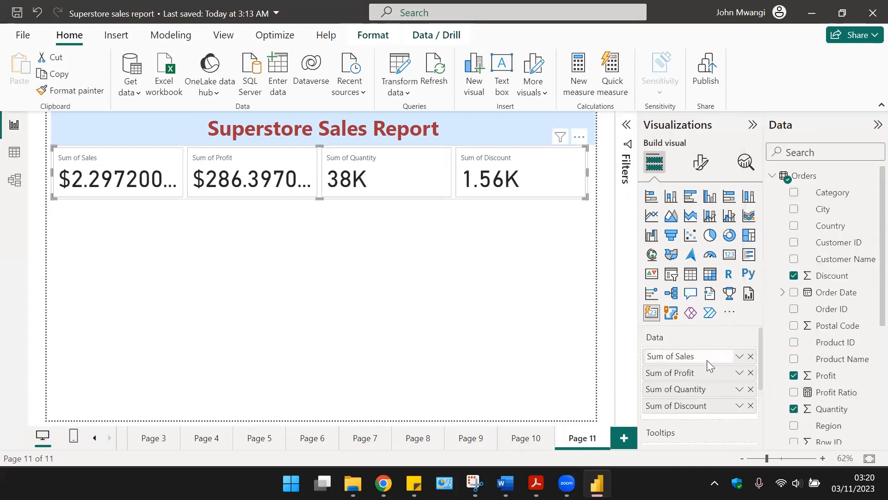
click(674, 357)
drag(674, 358, 624, 355)
text(Total)
key(Return)
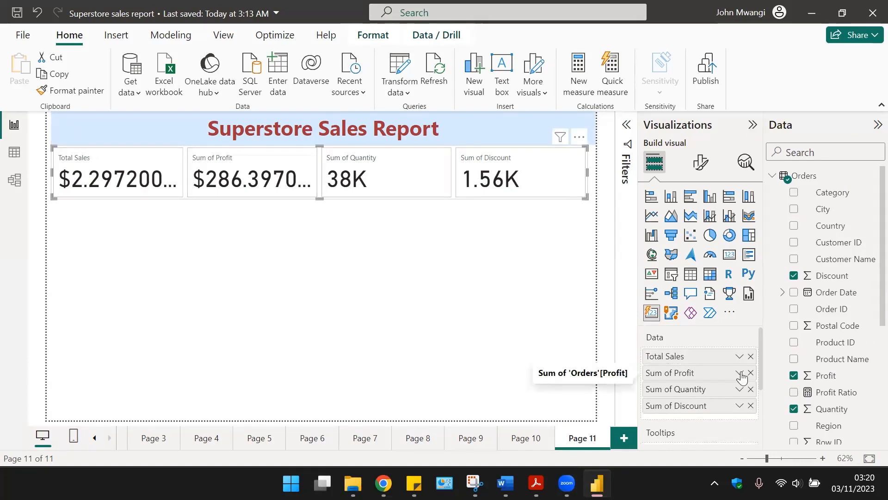
- Rename the card's Sum of Profit field to "Total Profit" for this visual
click(740, 373)
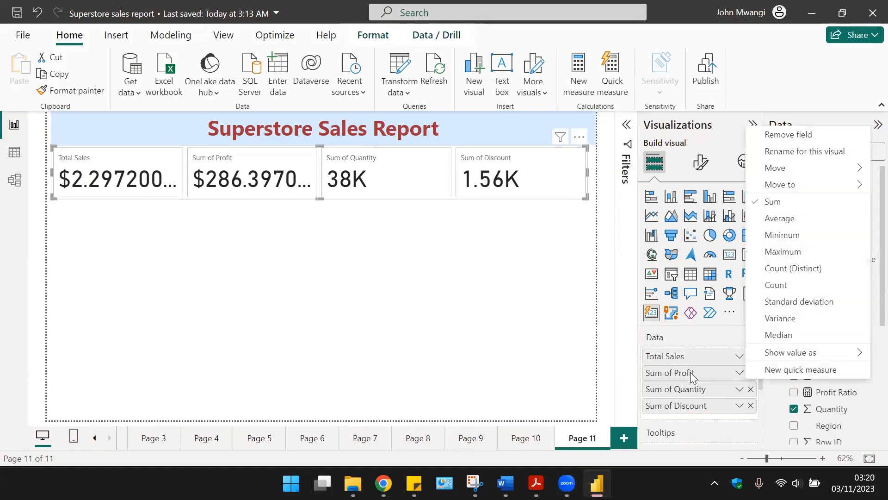
click(690, 372)
double_click(690, 372)
click(664, 372)
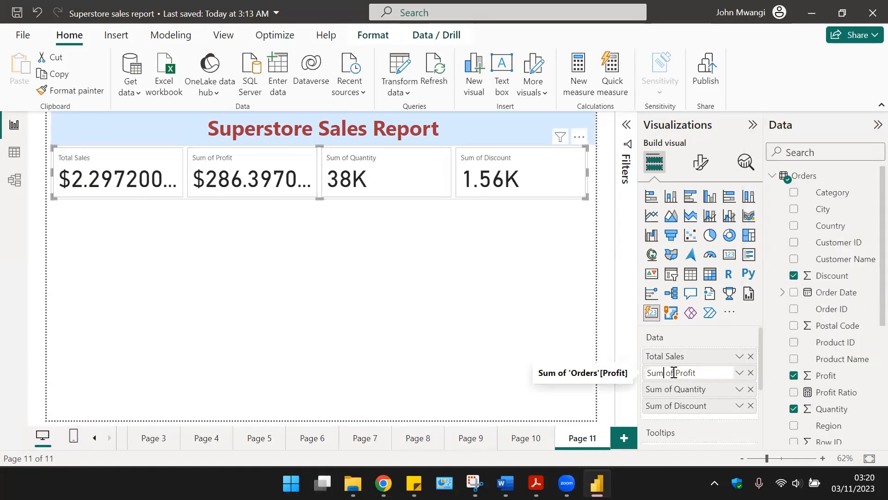
drag(673, 372, 646, 373)
text(Total)
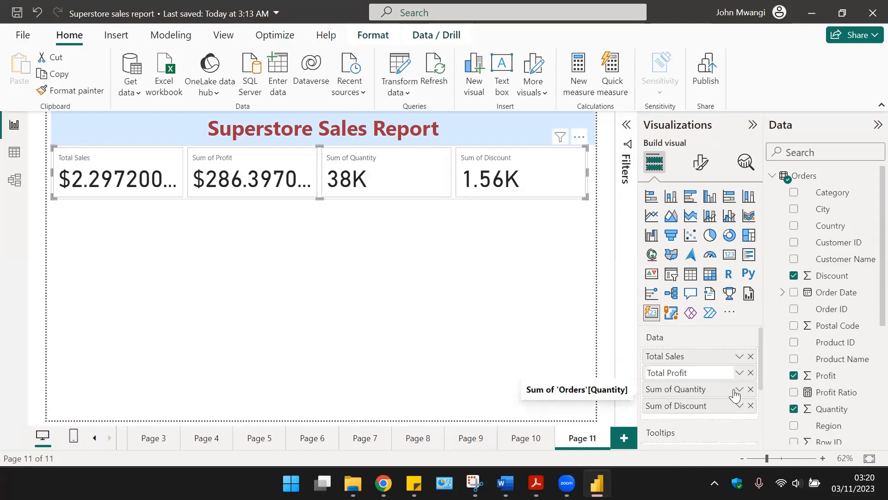
- Rename the card's Sum of Quantity field to "Total Items Sold"
click(709, 389)
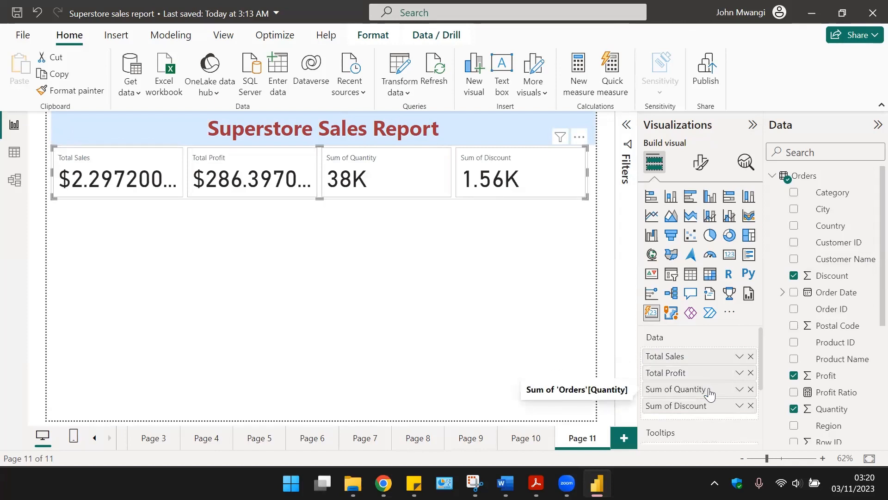
double_click(709, 390)
text(Total items)
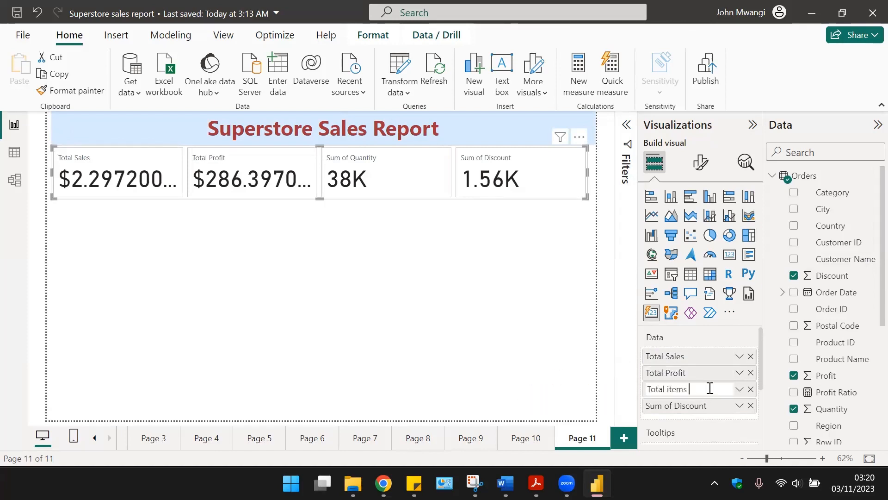
key(BackSpace)
key(BackSpace)
key(BackSpace)
key(BackSpace)
key(BackSpace)
text(Items)
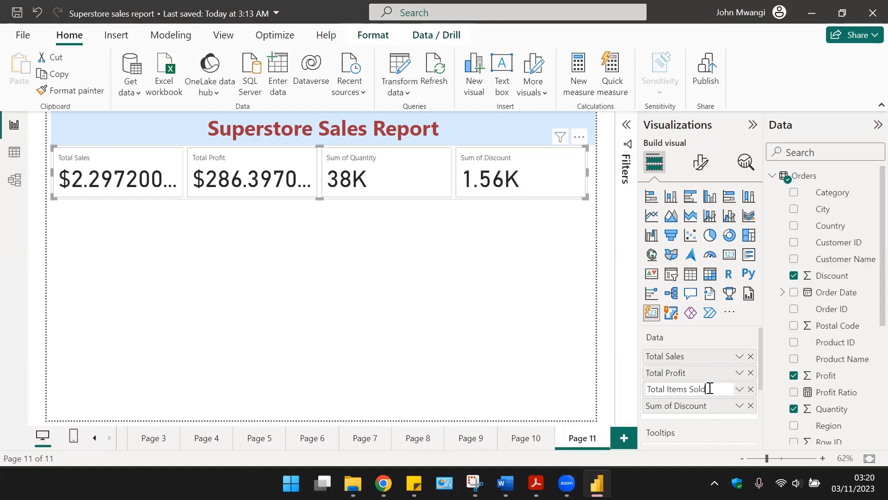
- Rename the card's Sum of Discount field to "Total Discount Awarded"
double_click(713, 406)
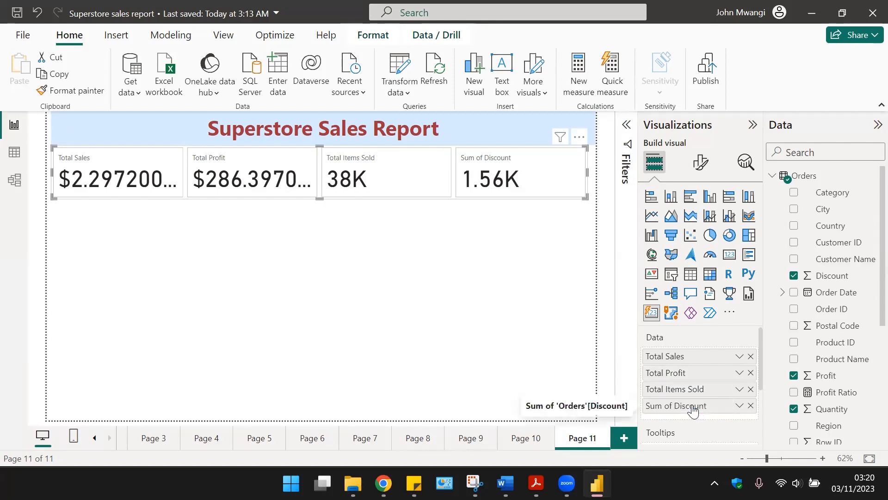
double_click(692, 407)
text(Total Discount Awa)
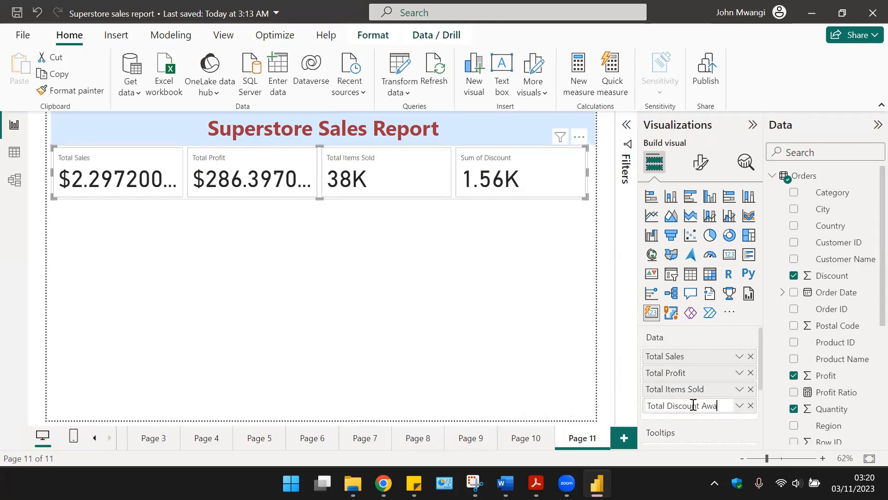
text(rded)
key(Return)
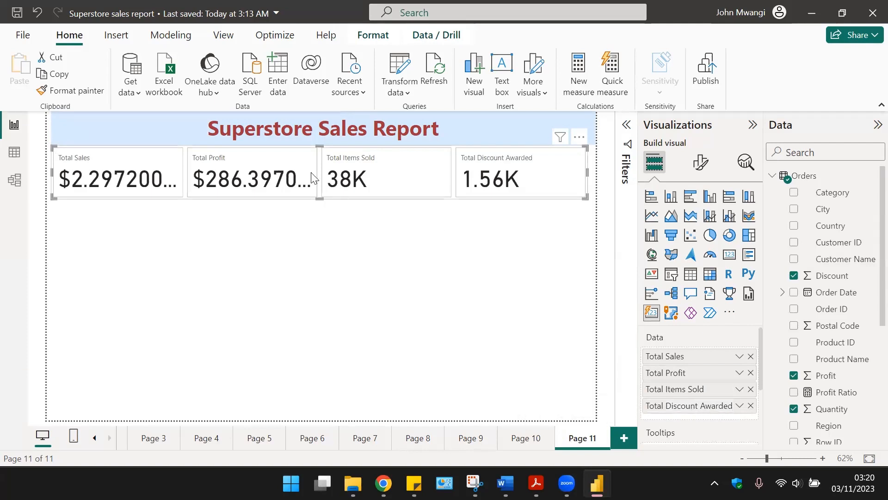
- Change the shape of the cards in the card visual to Rounded Rectangle
scroll(719, 386, down, 2)
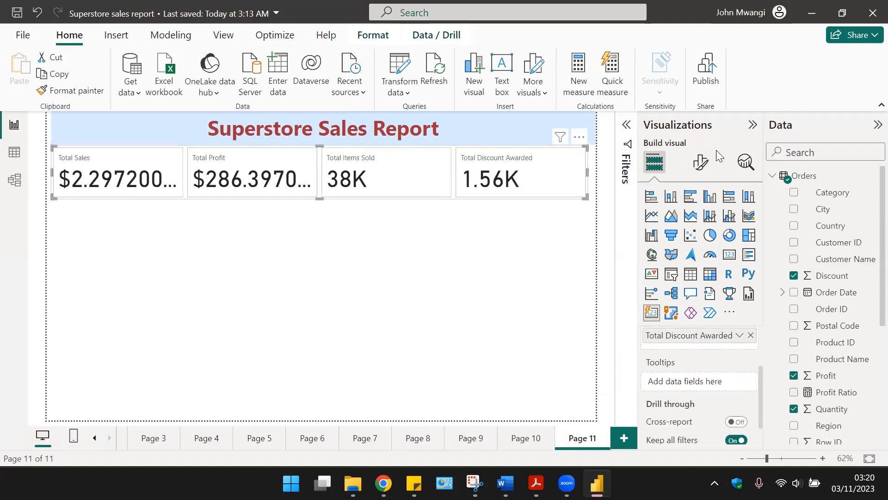
click(701, 164)
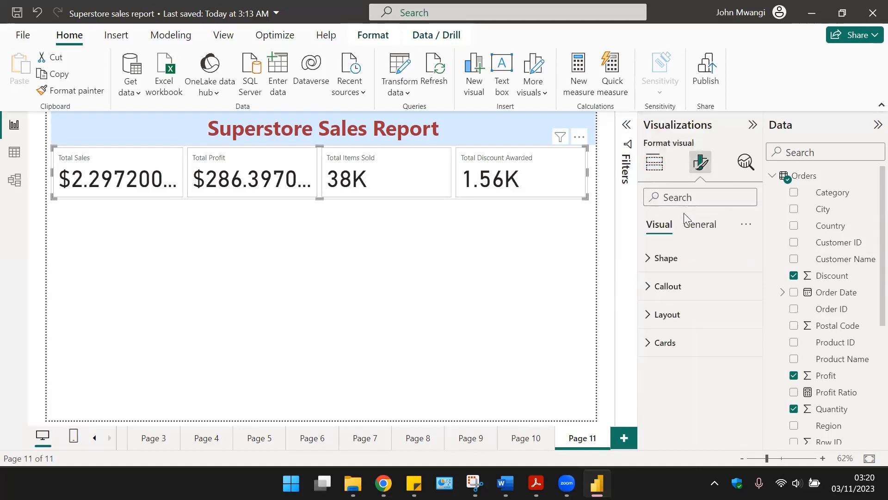
click(647, 260)
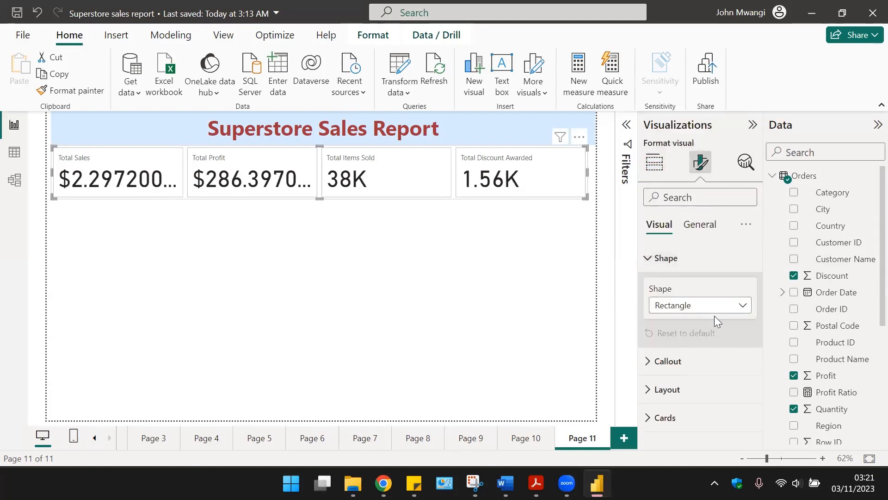
click(713, 313)
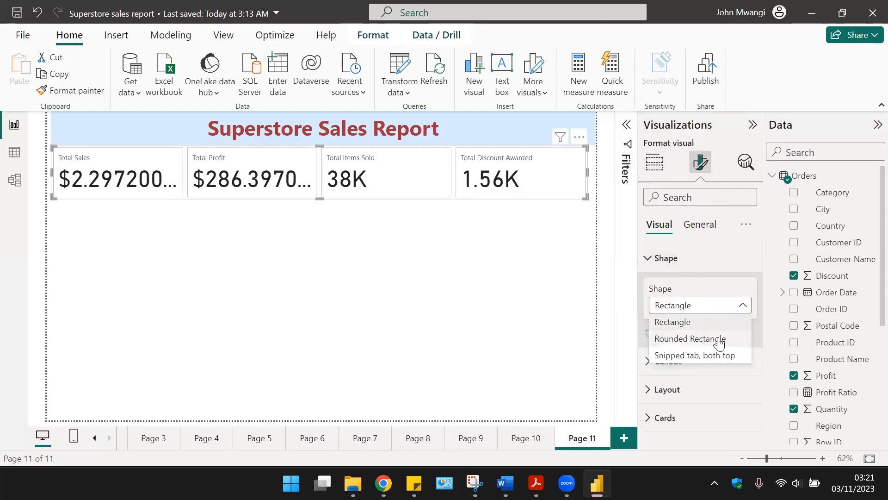
click(718, 341)
- Colour the cards' callout values dark red and set them in bold Segoe UI
click(660, 394)
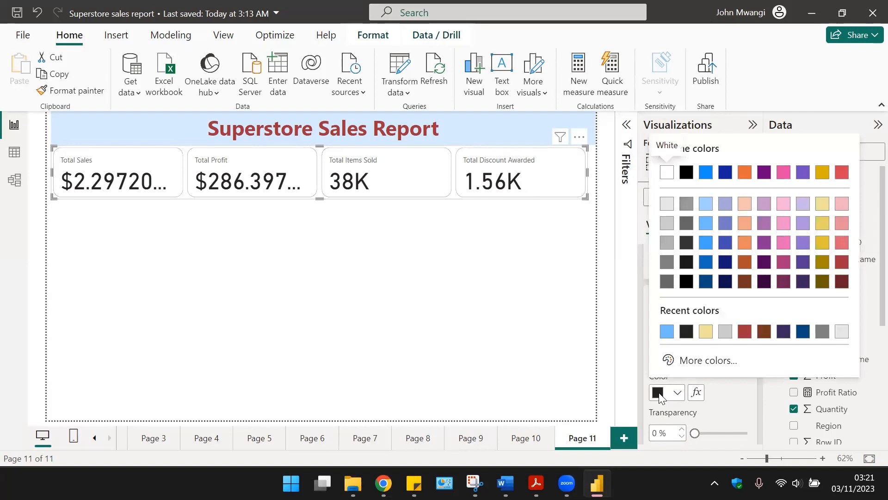
click(842, 262)
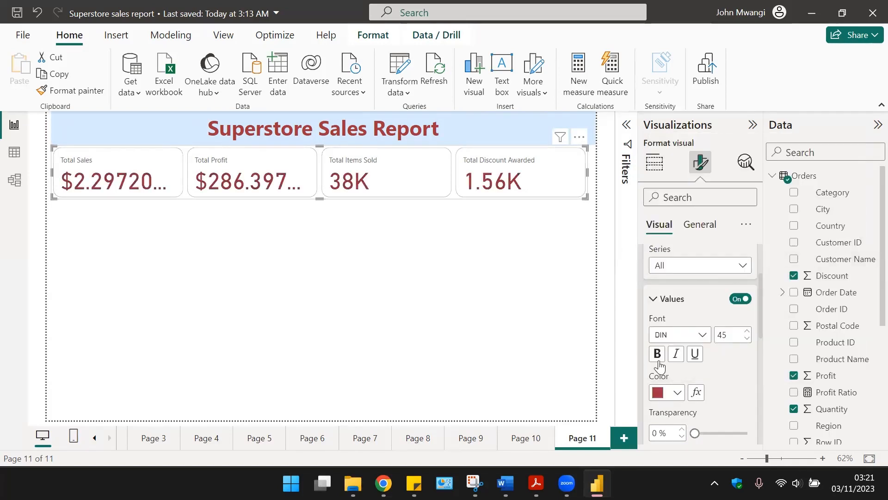
click(680, 335)
scroll(699, 298, down, 3)
click(699, 293)
click(659, 358)
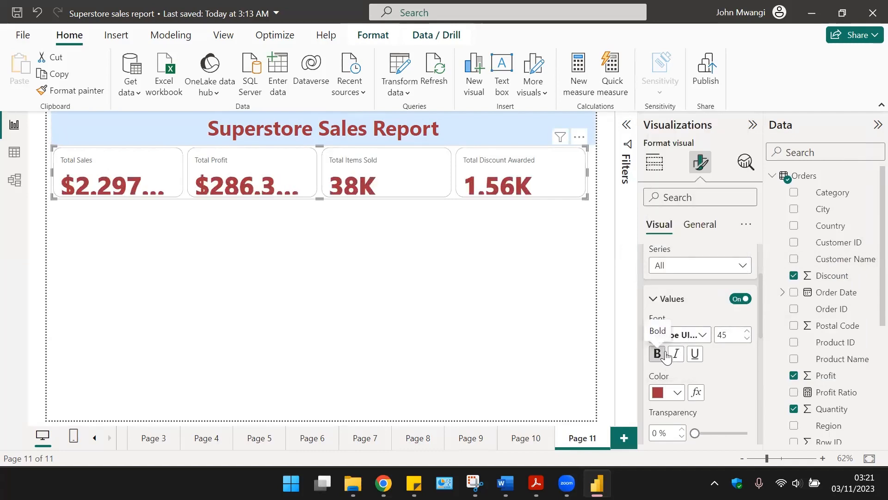
- Set the callout values' font size to 40 and centre them horizontally in the cards
click(746, 338)
click(746, 338)
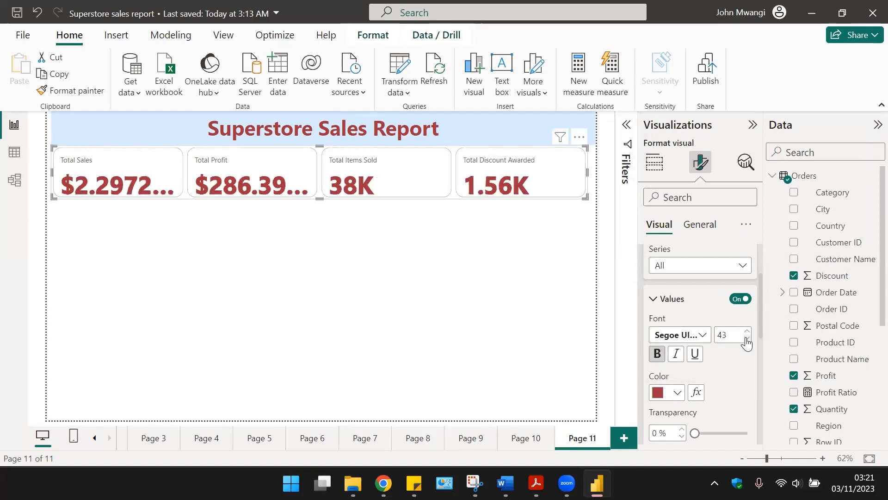
click(746, 338)
click(746, 338)
click(746, 338)
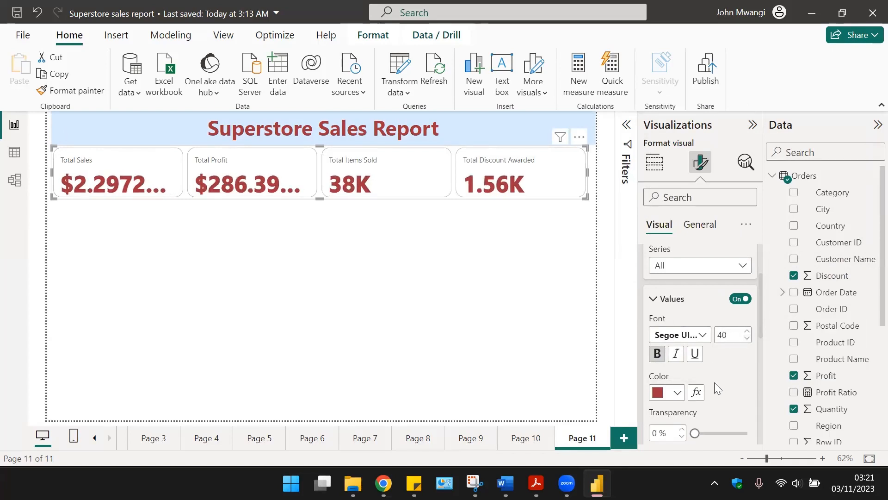
scroll(716, 381, down, 4)
click(676, 353)
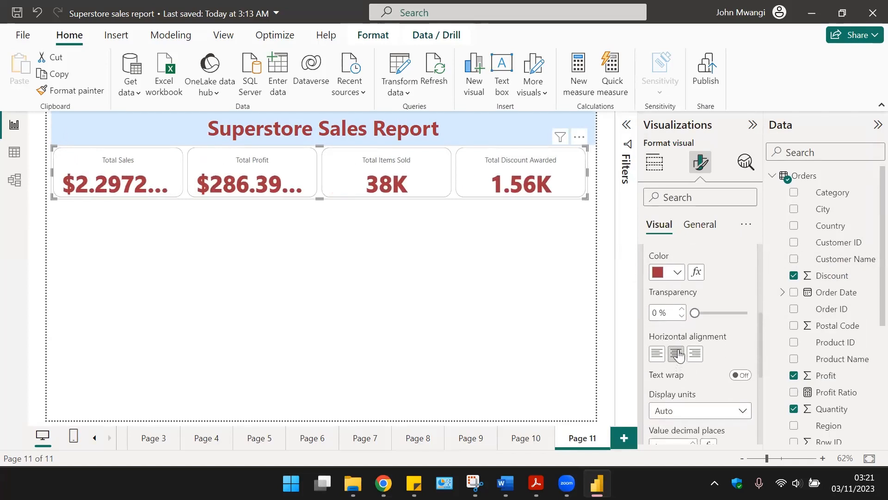
scroll(707, 348, down, 3)
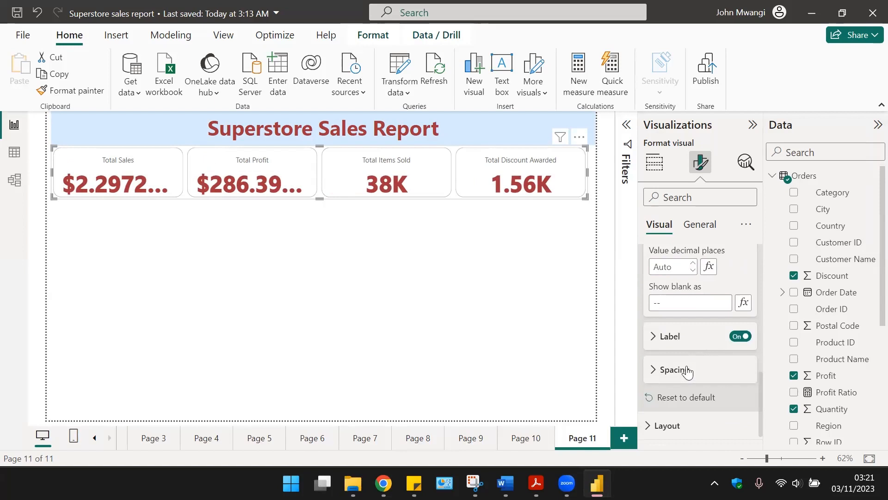
click(655, 318)
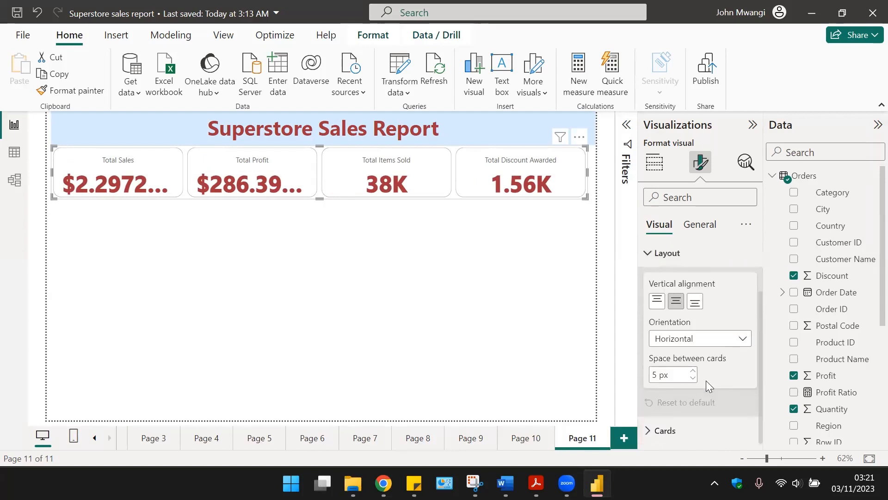
click(657, 253)
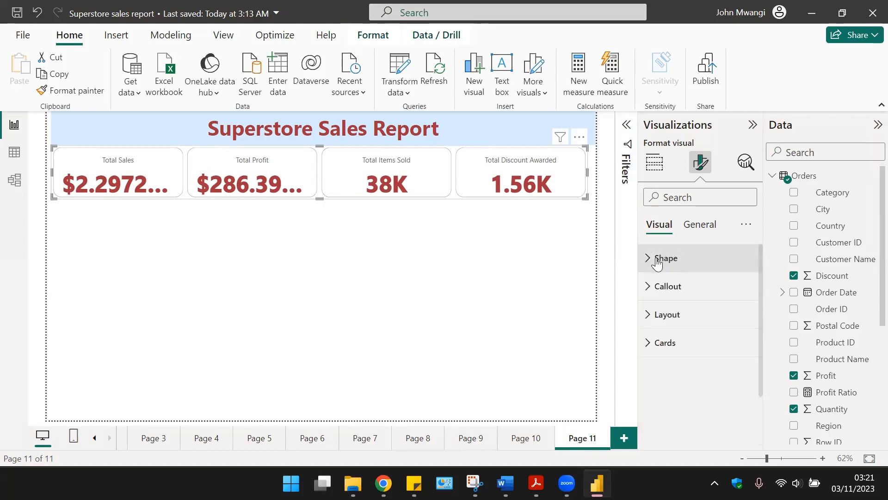
click(652, 343)
scroll(689, 375, down, 5)
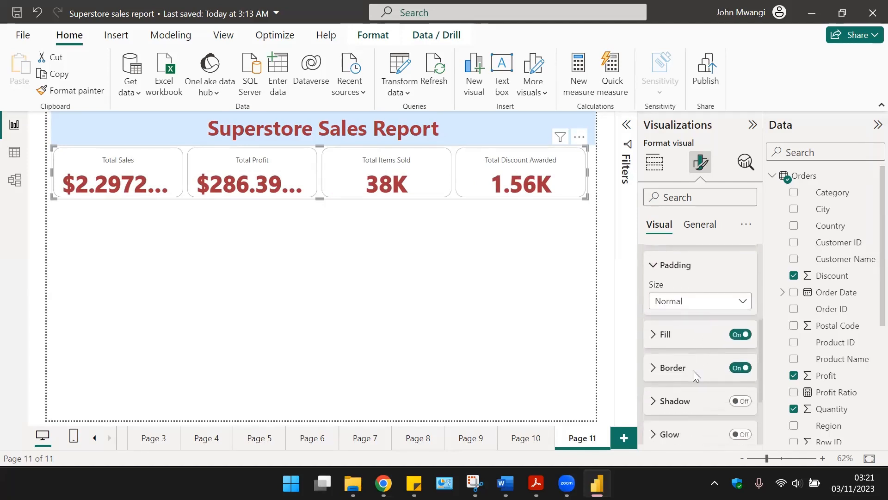
scroll(693, 370, up, 5)
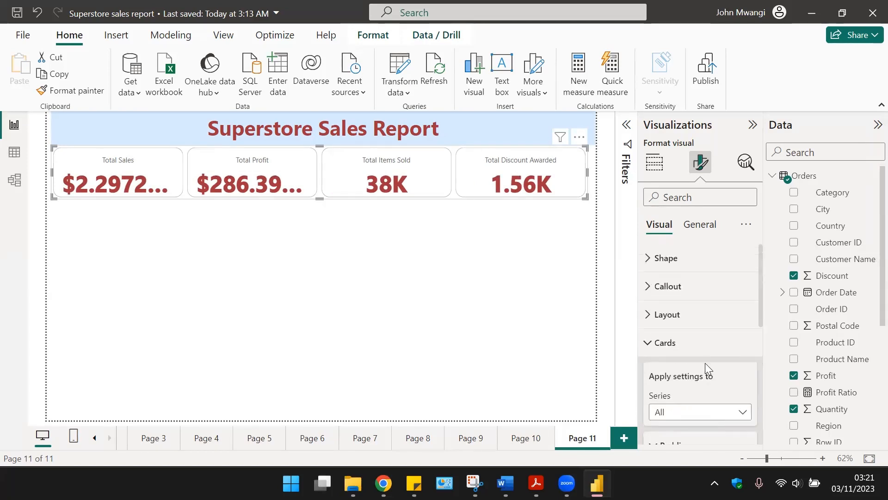
- Give the card visual a light blue background with 58% transparency and turn on its shadow
click(699, 225)
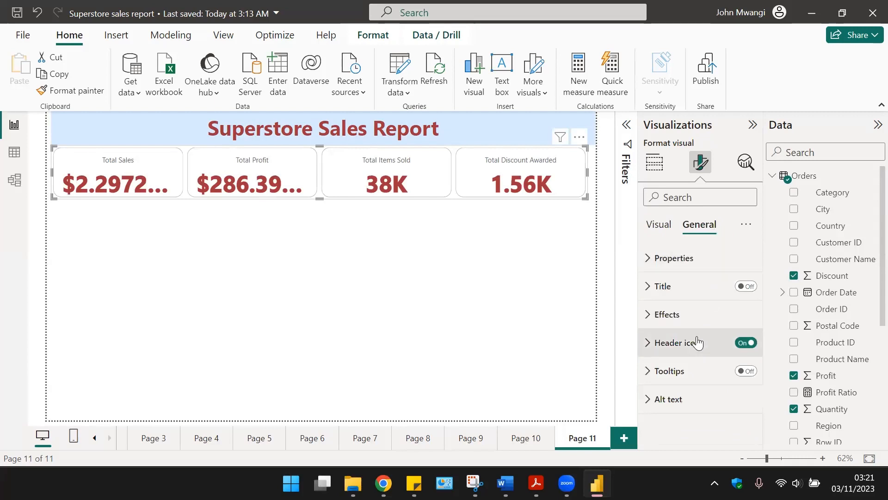
click(698, 318)
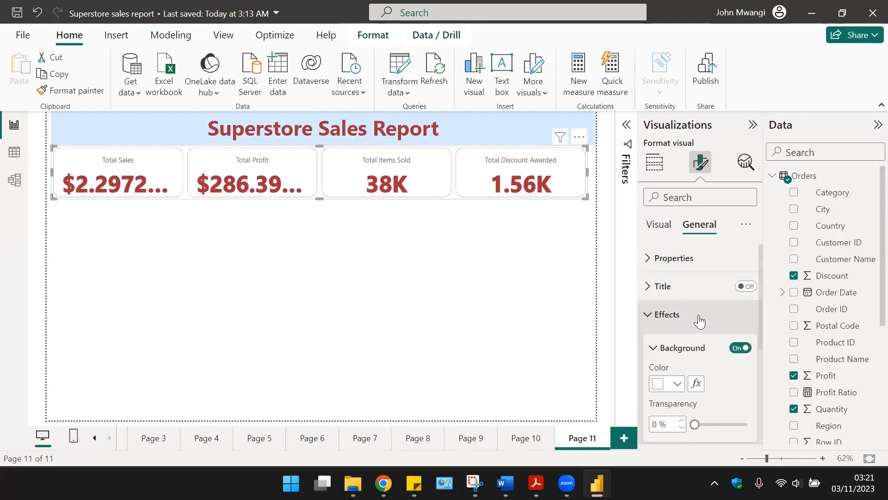
click(678, 384)
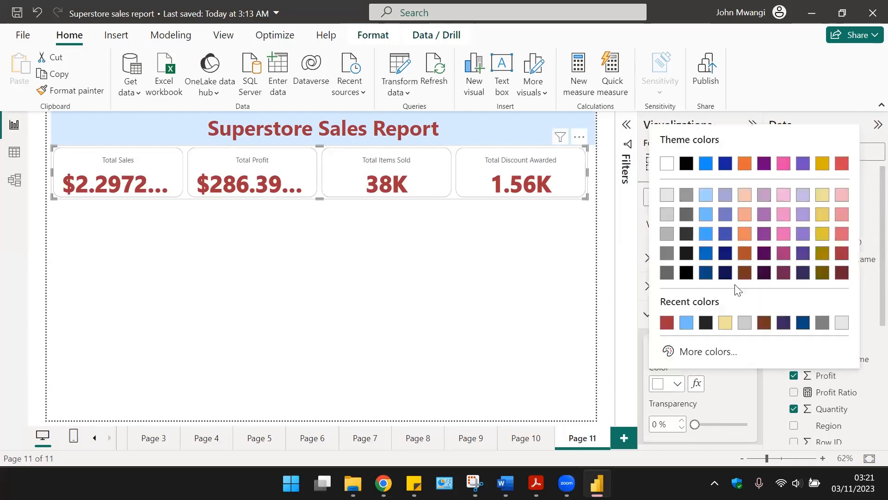
click(706, 215)
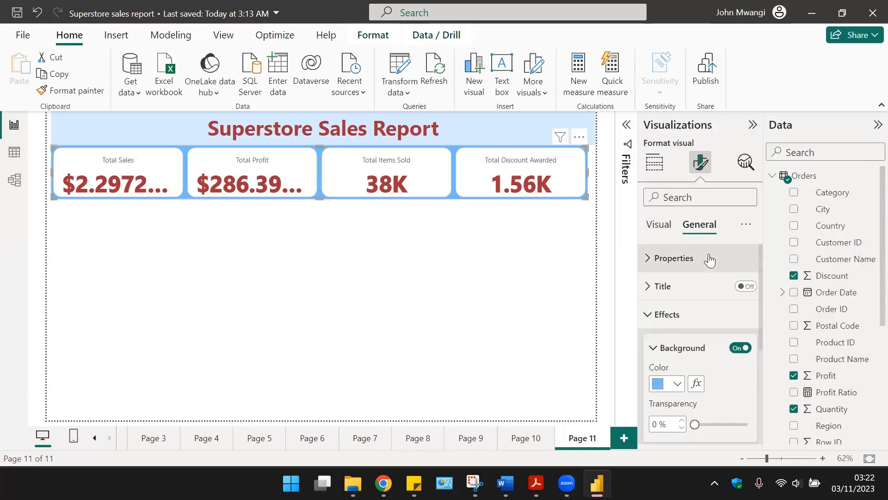
click(724, 423)
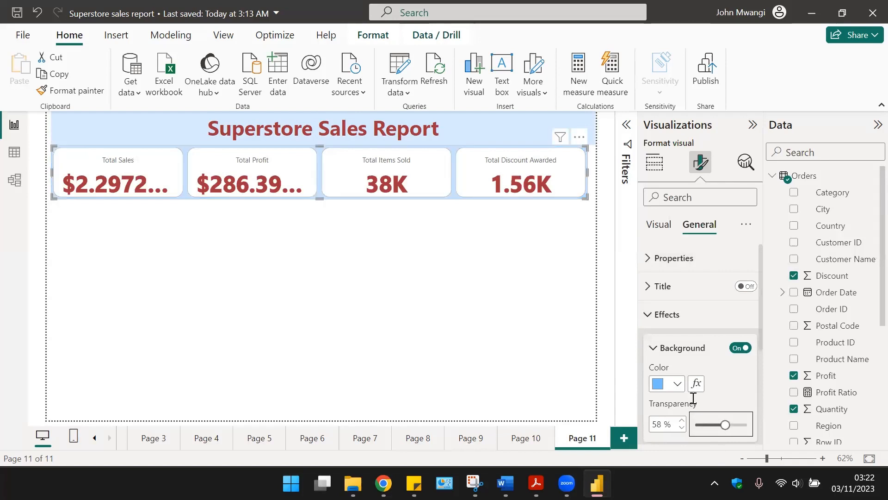
scroll(736, 370, down, 2)
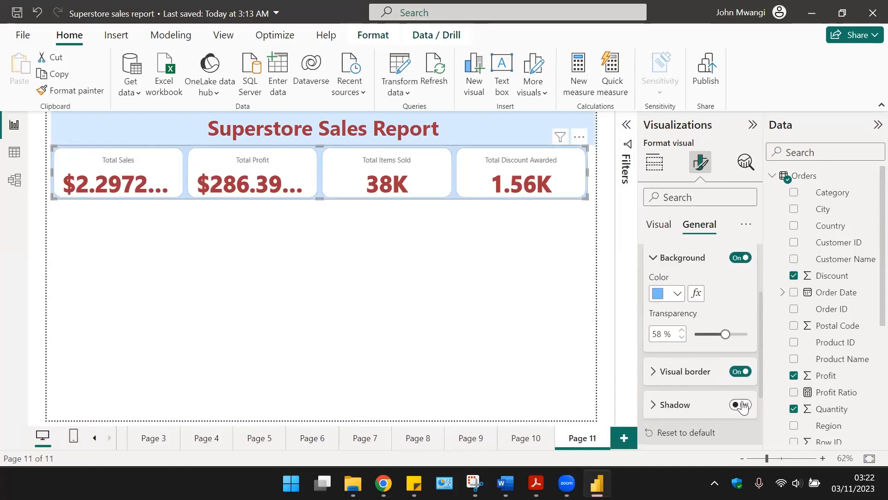
click(742, 405)
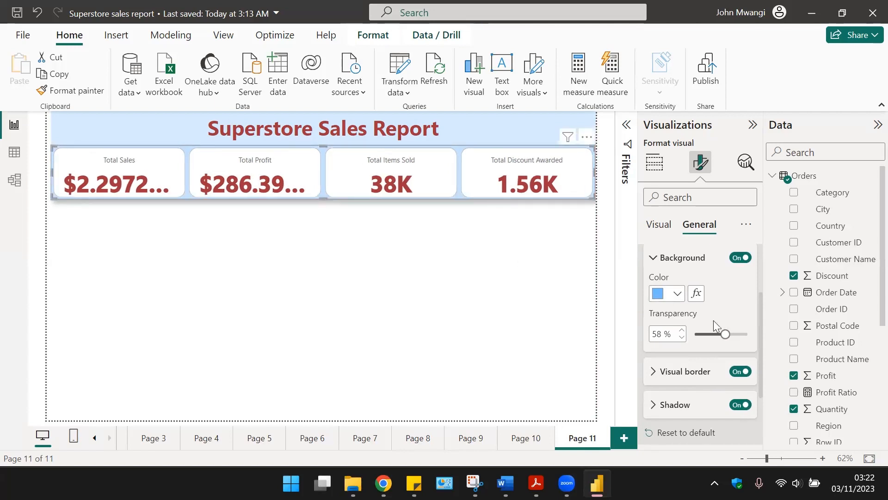
- Set the callout values in all cards to display 2 decimal places
click(659, 224)
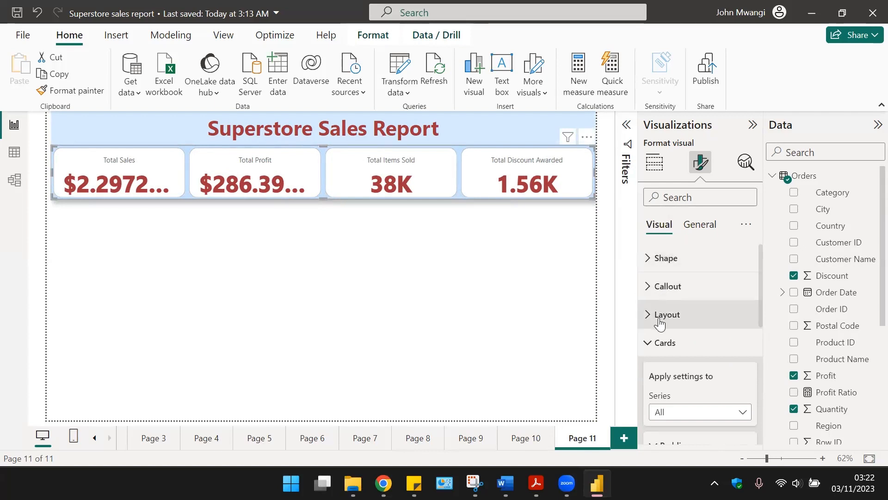
scroll(684, 338, down, 1)
scroll(684, 338, up, 1)
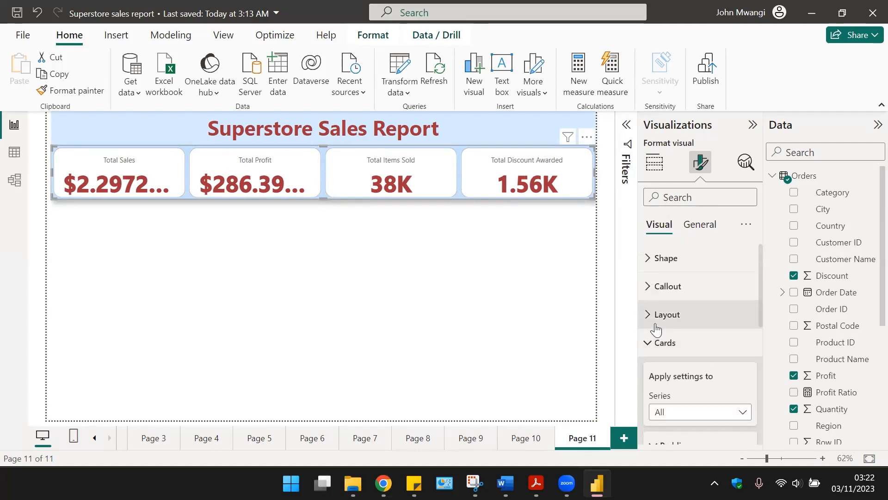
scroll(692, 318, down, 2)
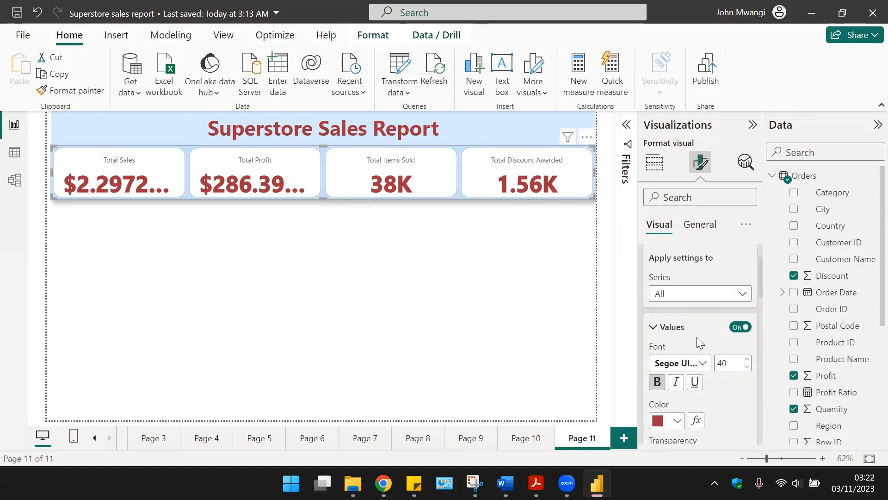
scroll(698, 342, down, 5)
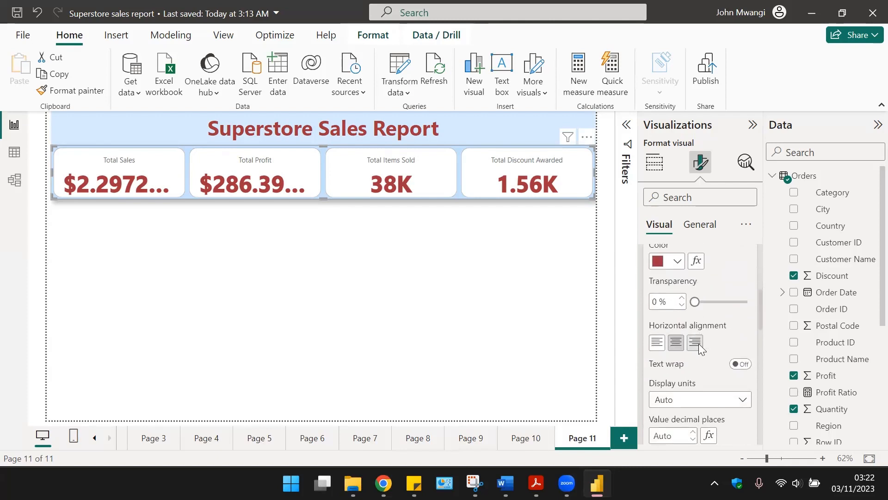
scroll(700, 346, down, 2)
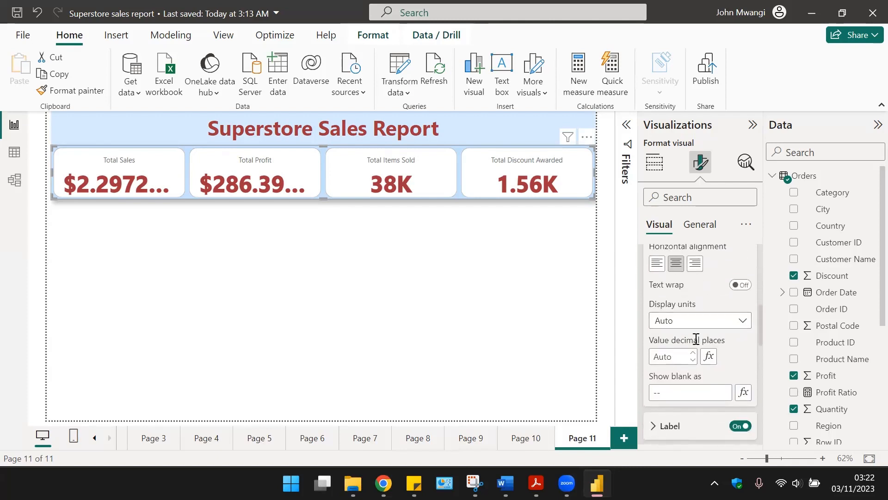
click(694, 359)
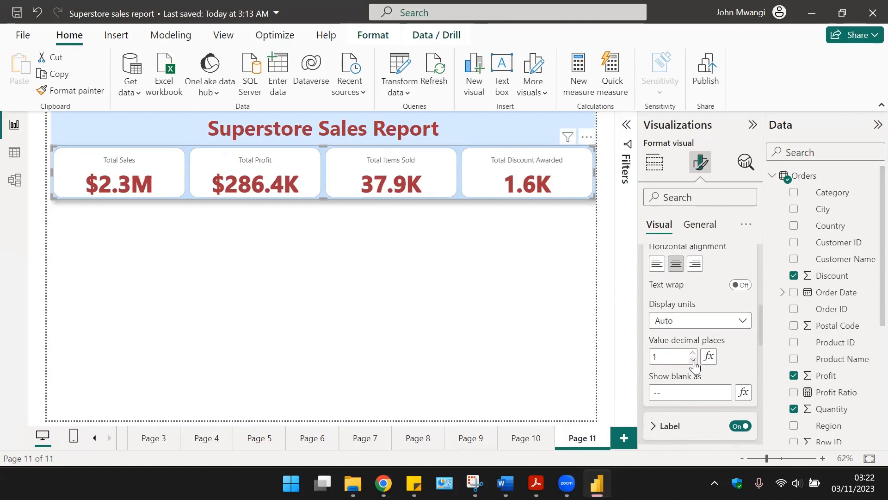
click(694, 353)
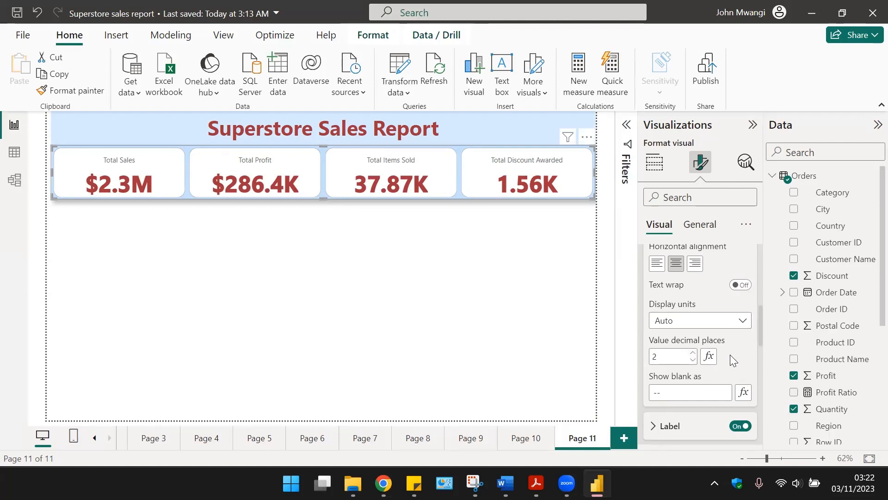
- Set the card labels in bold and colour them near-black (#1A1A1A)
scroll(724, 357, up, 2)
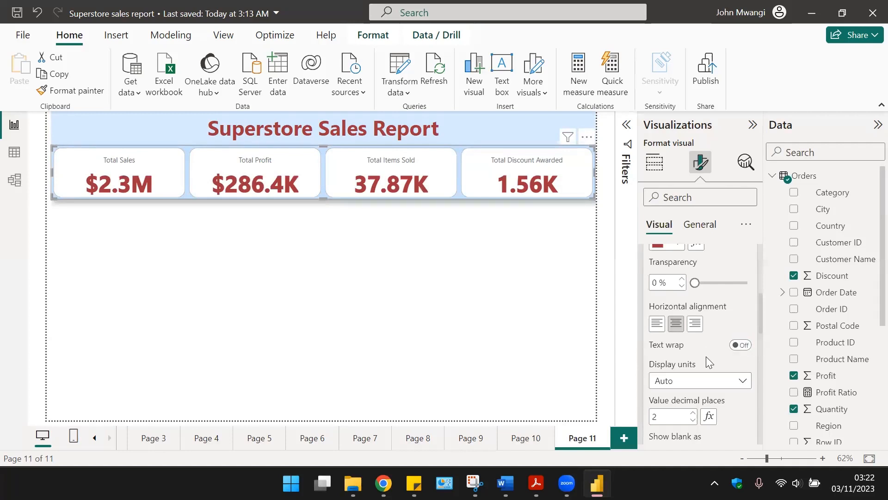
scroll(706, 356, down, 2)
scroll(706, 357, down, 1)
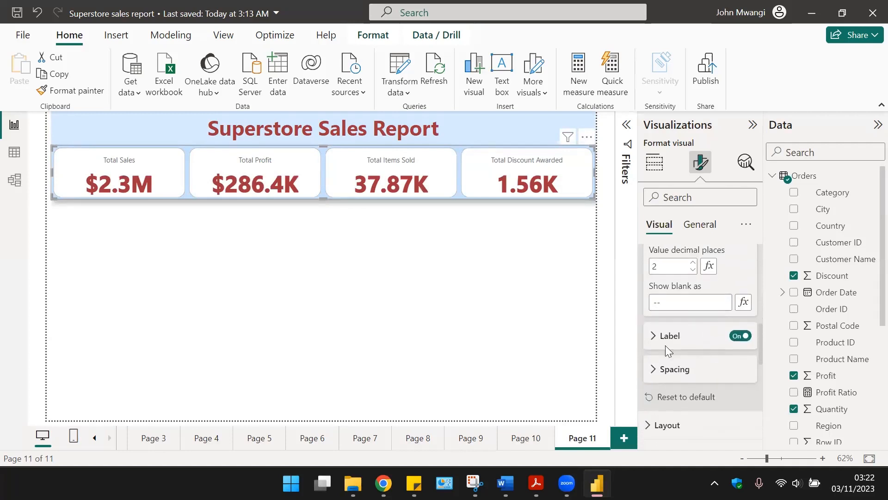
click(666, 342)
scroll(702, 365, down, 2)
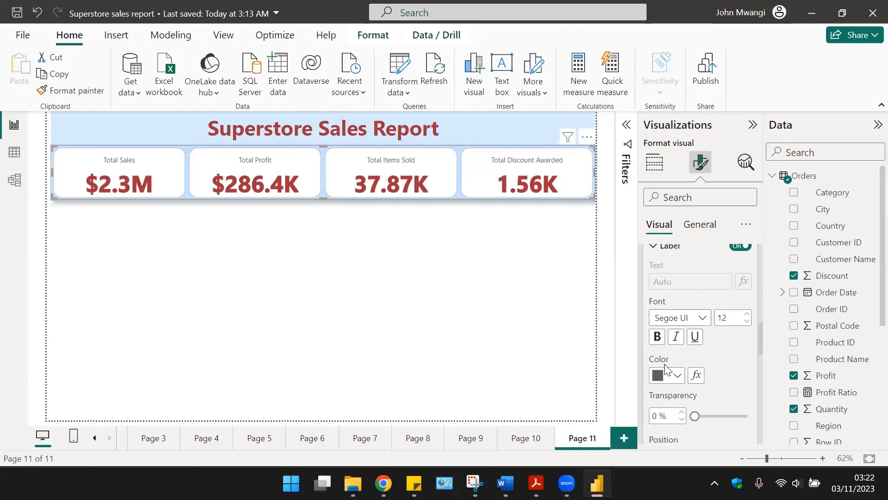
click(656, 336)
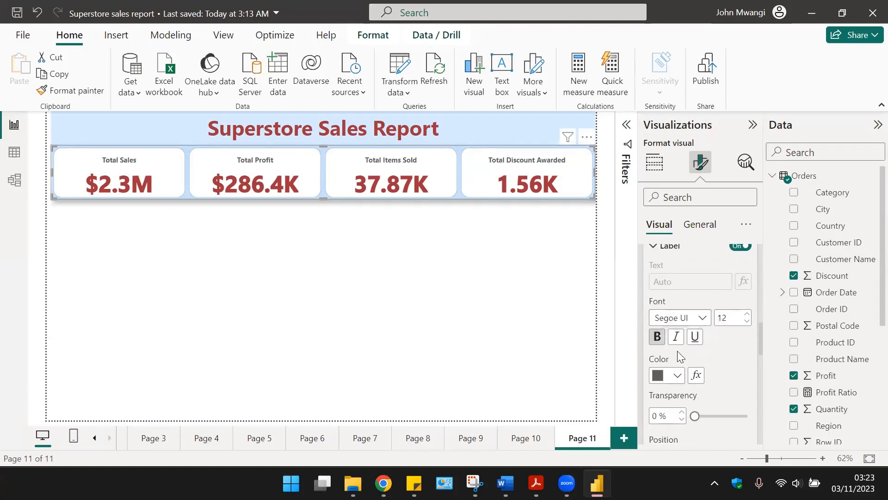
click(674, 380)
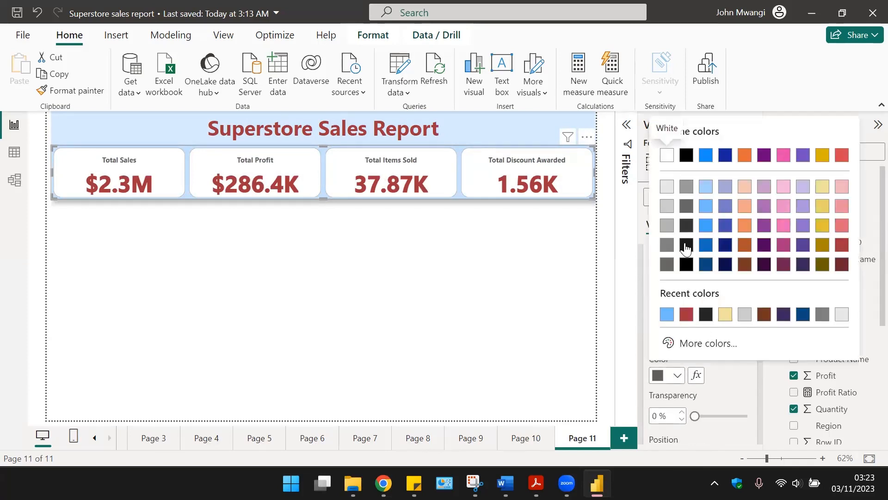
click(700, 317)
- Set the card labels' font size to 14
scroll(707, 375, down, 2)
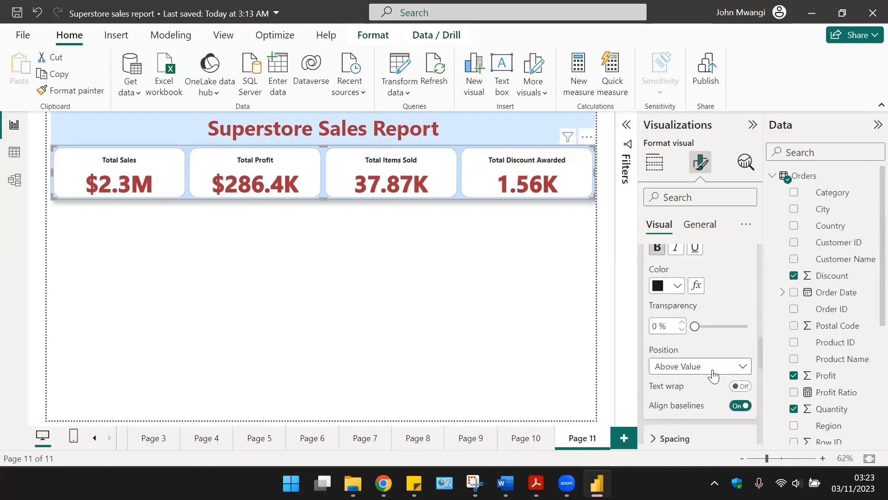
scroll(724, 374, up, 3)
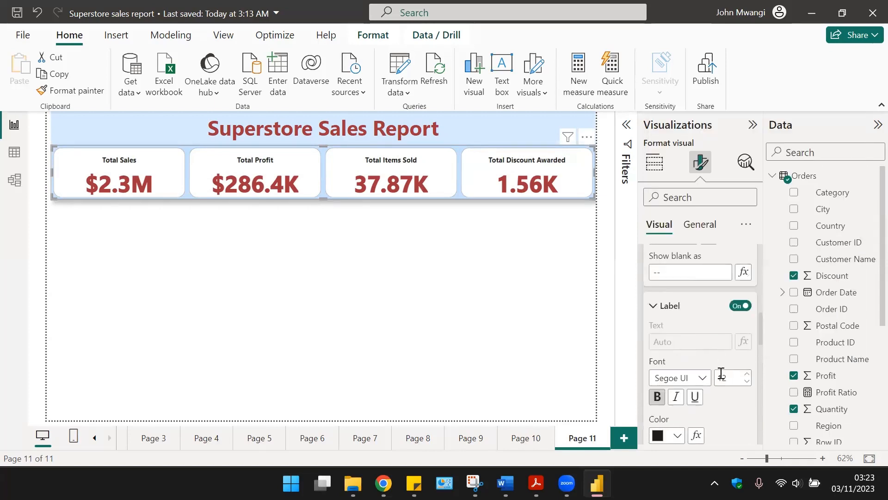
click(747, 376)
click(746, 376)
click(747, 376)
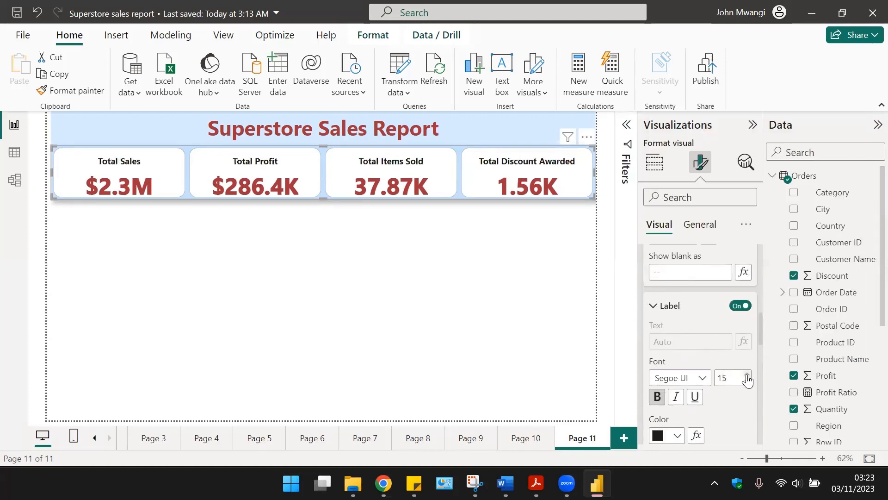
click(746, 381)
click(746, 381)
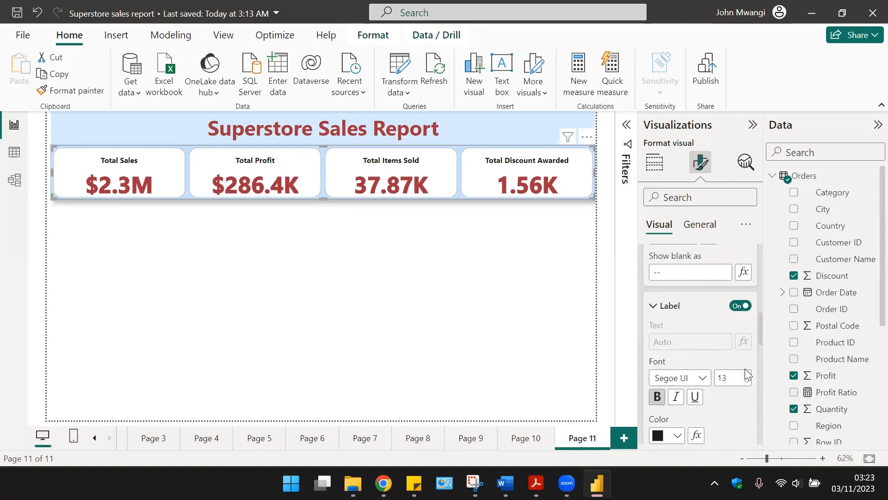
click(745, 374)
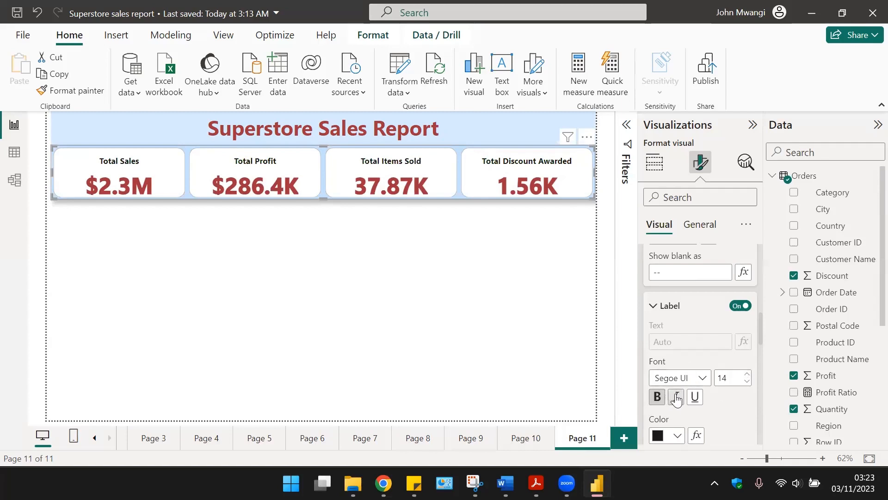
- Recolour the card labels with the custom bright purple #B21FFC and deselect the card visual
click(678, 435)
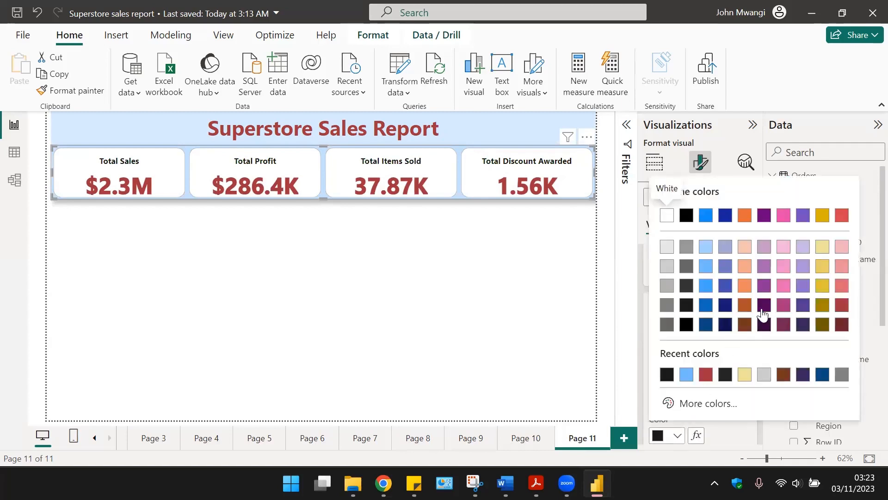
click(679, 403)
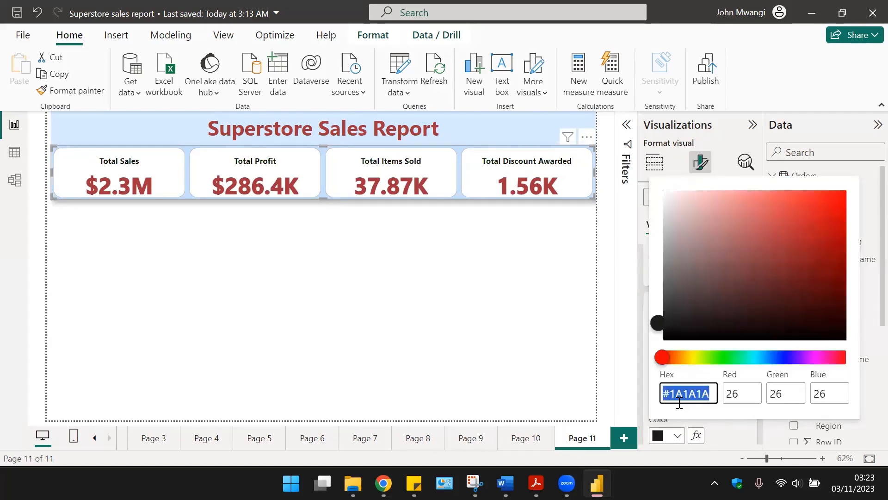
click(679, 357)
click(769, 357)
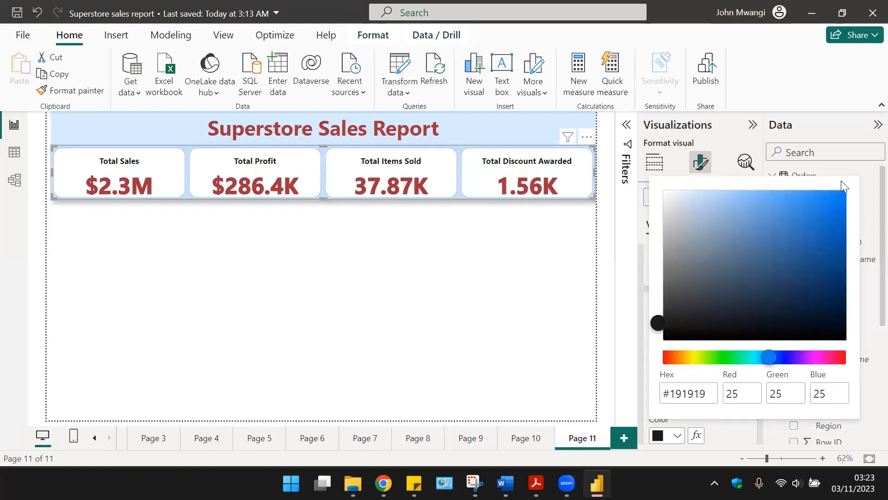
click(807, 358)
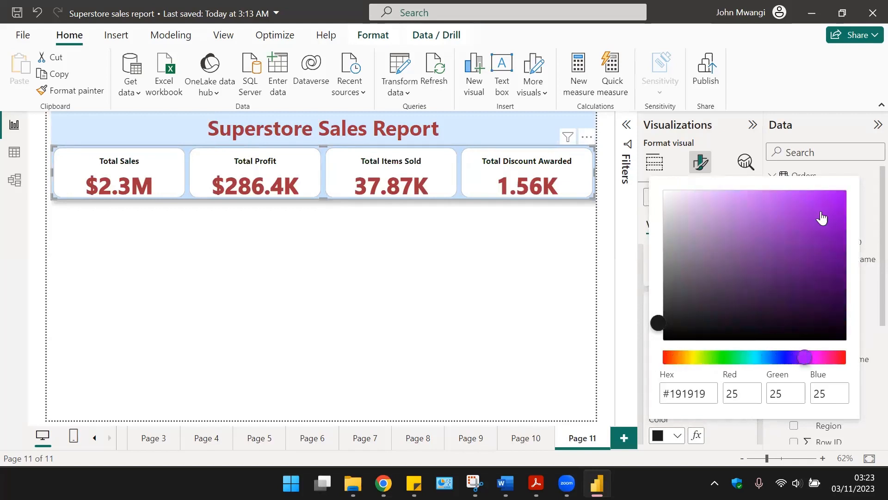
click(819, 190)
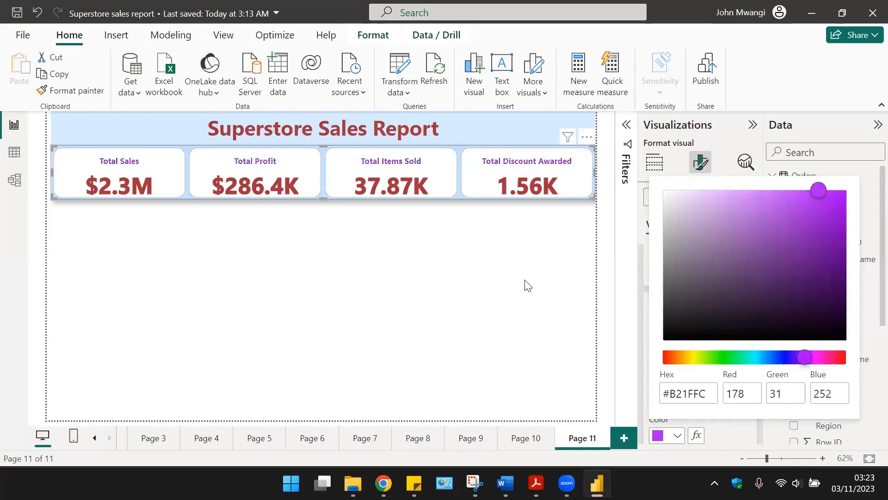
click(525, 280)
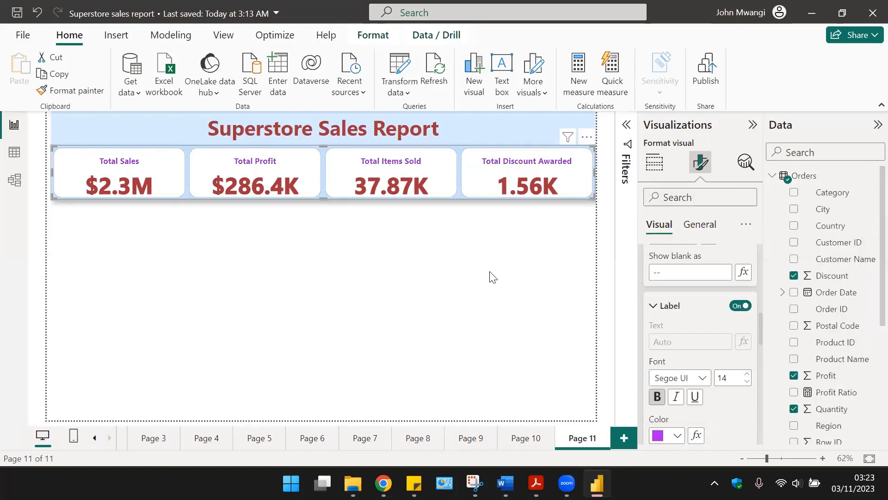
click(508, 276)
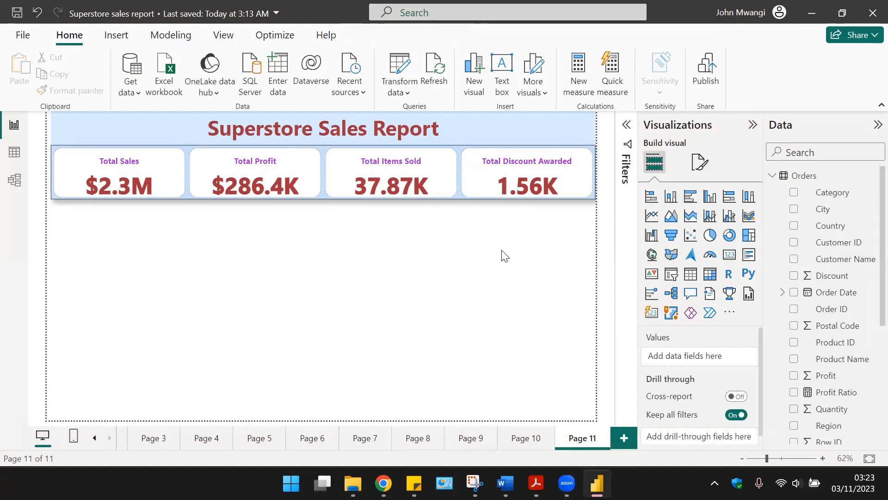
double_click(441, 259)
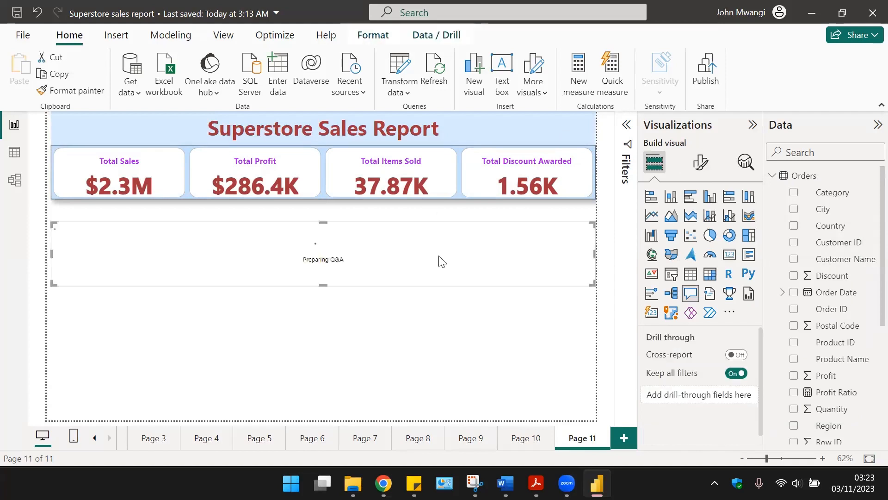
click(587, 217)
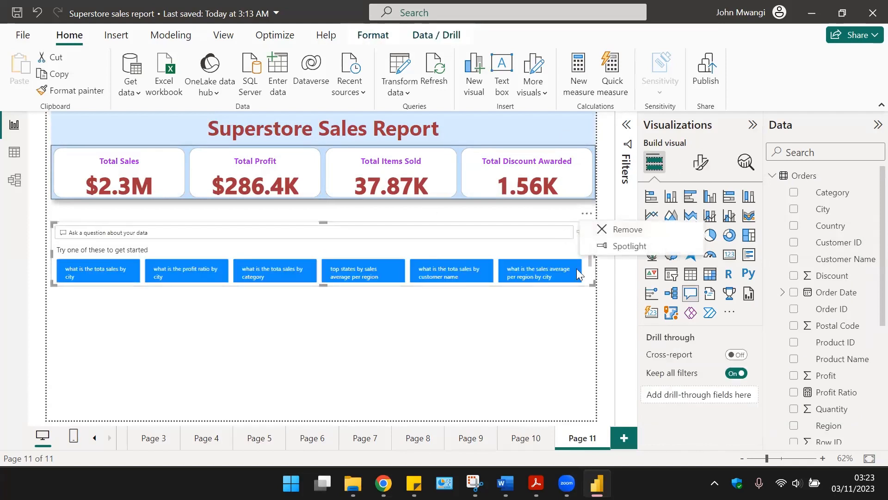
click(622, 229)
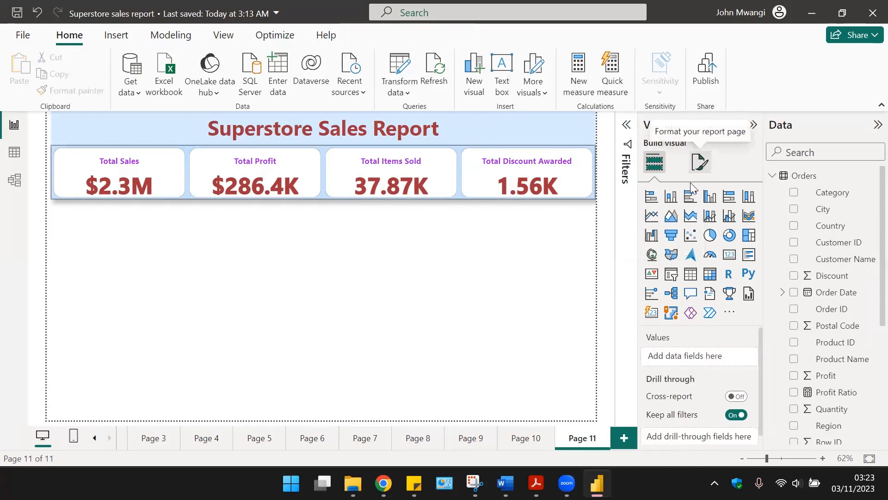
- Give the report page a pale yellow canvas background with 64% transparency
click(699, 162)
click(649, 231)
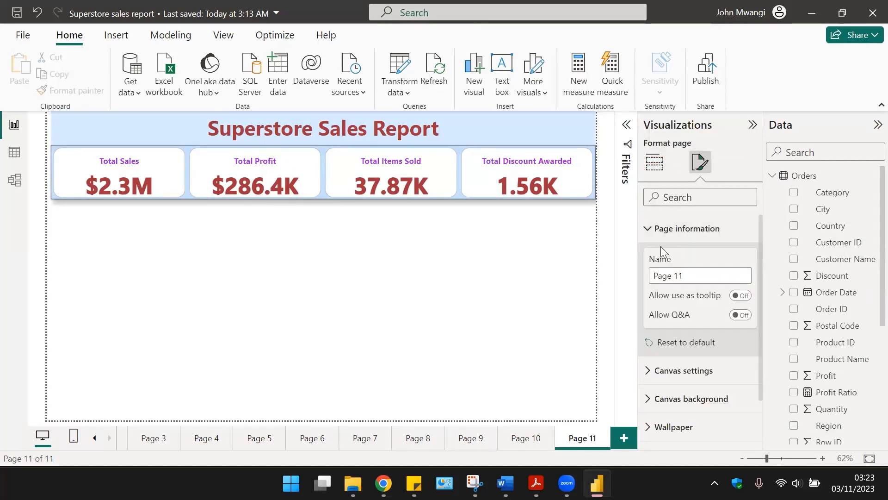
click(661, 233)
click(674, 260)
click(674, 258)
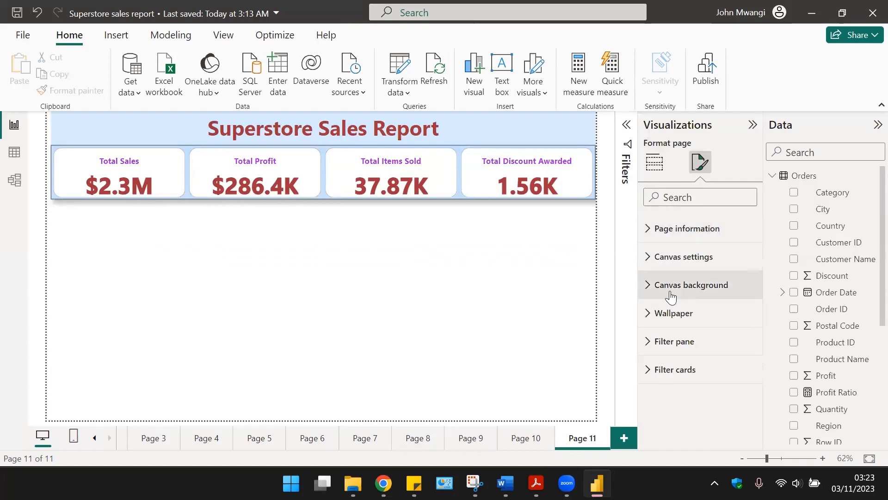
click(671, 285)
click(678, 265)
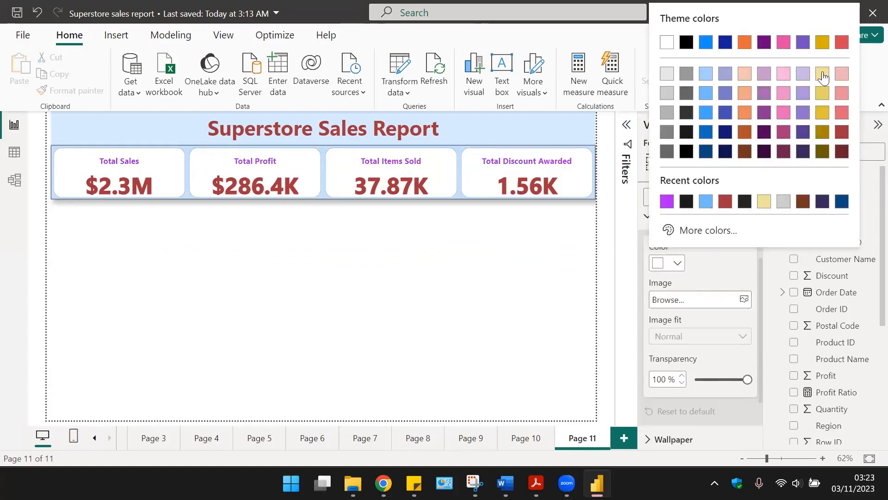
click(823, 75)
drag(747, 379, 727, 379)
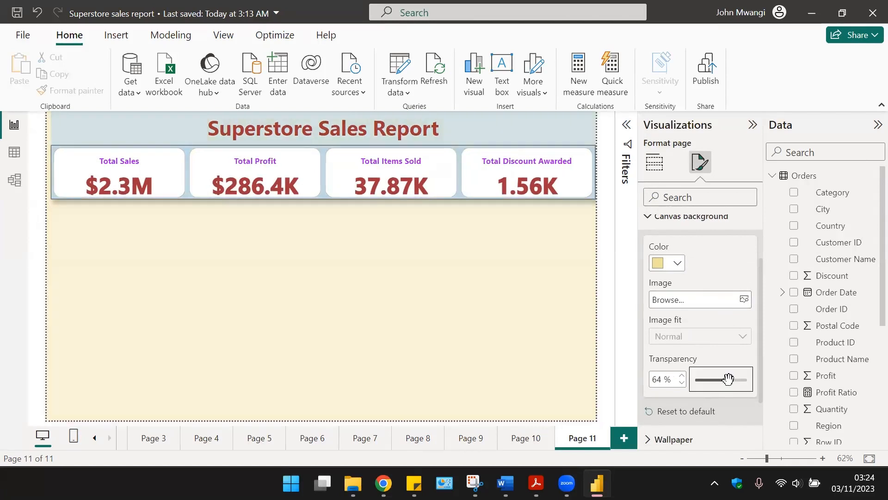
- Extend the card visual and the title banner to the left edge of the report page
click(49, 170)
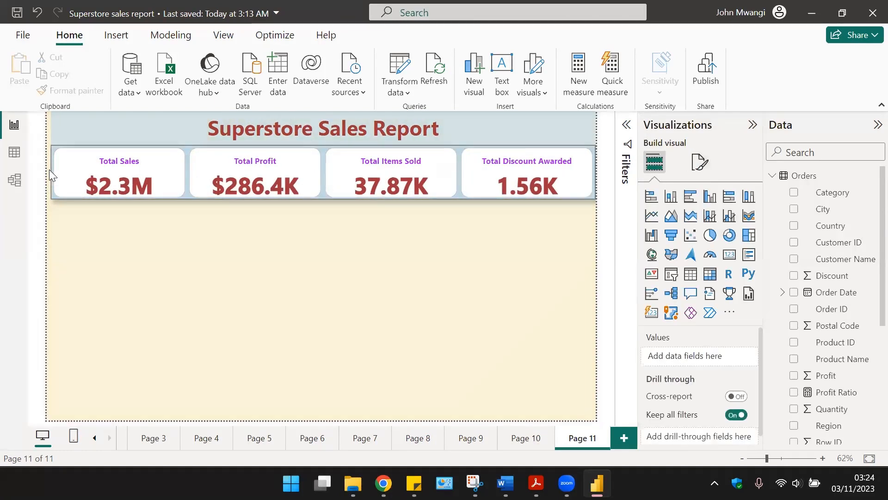
click(51, 170)
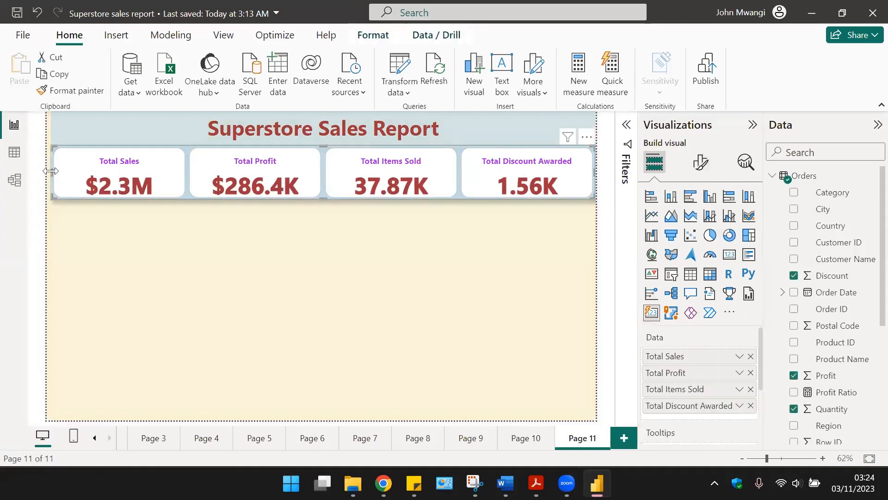
click(53, 125)
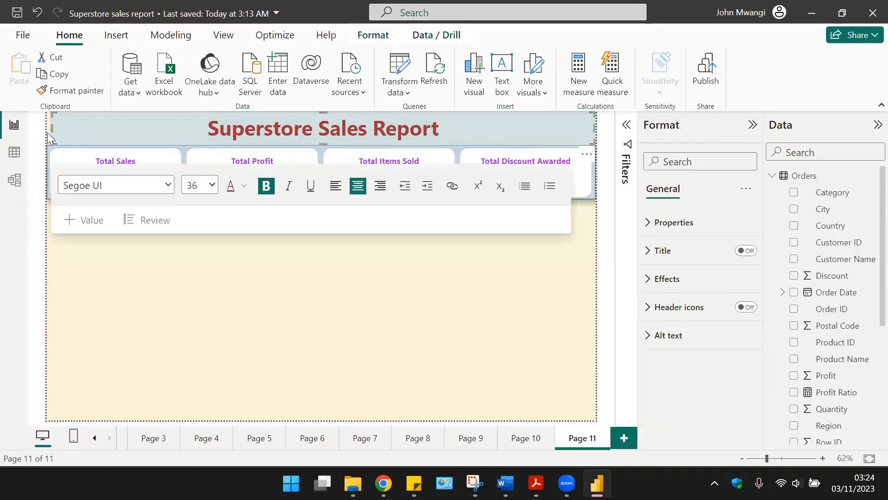
drag(52, 128, 46, 128)
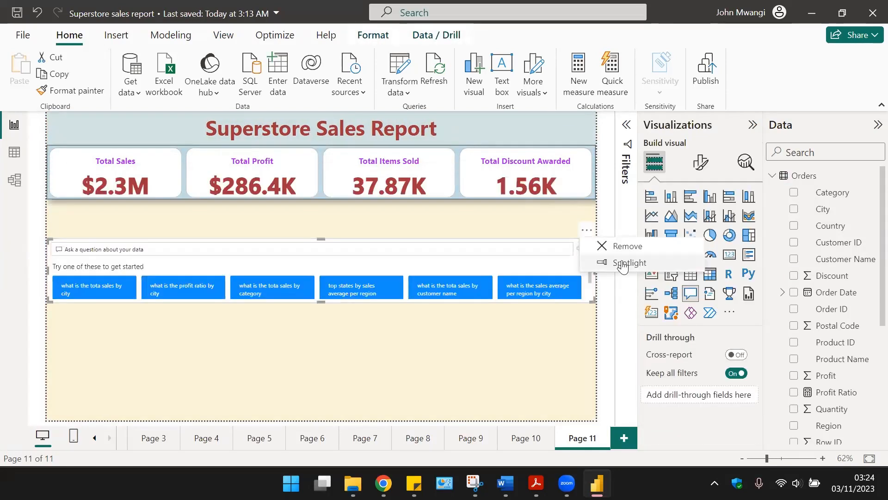
- Replace the Q&A visual with a stacked bar chart of Sales by Segment, with Region as the second Y-axis level
click(620, 246)
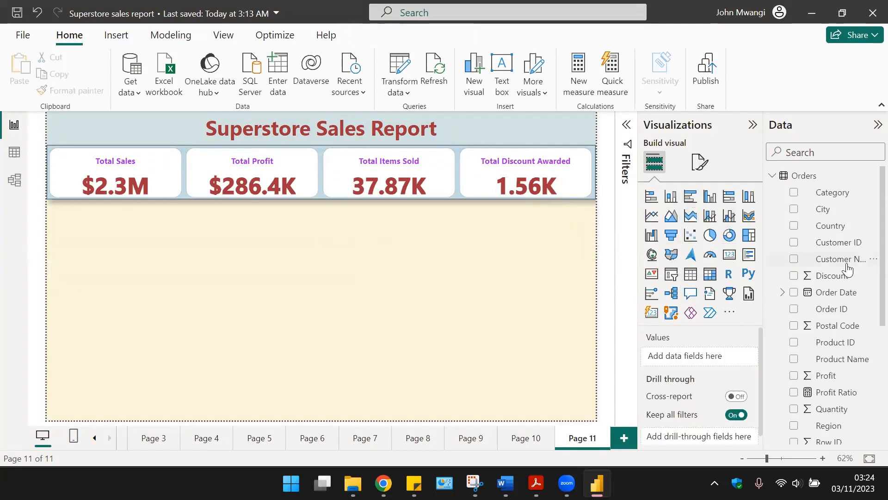
scroll(802, 346, down, 3)
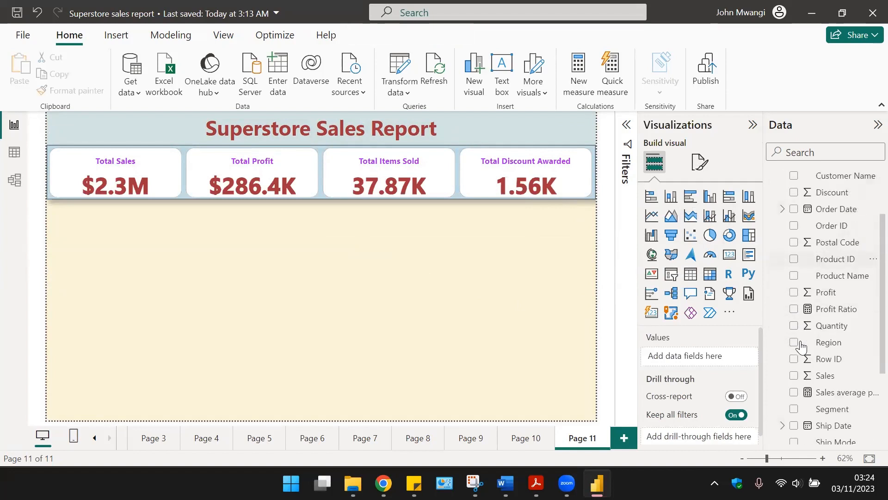
scroll(802, 346, down, 3)
click(793, 292)
click(795, 325)
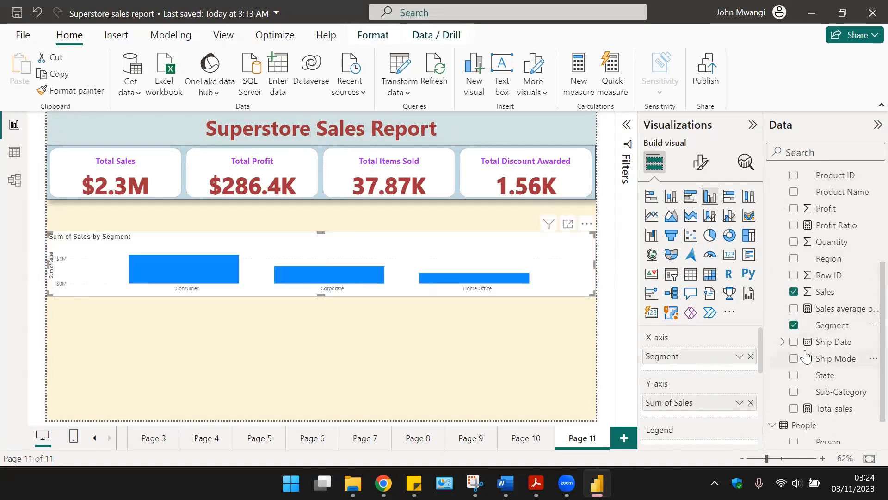
scroll(832, 252, up, 2)
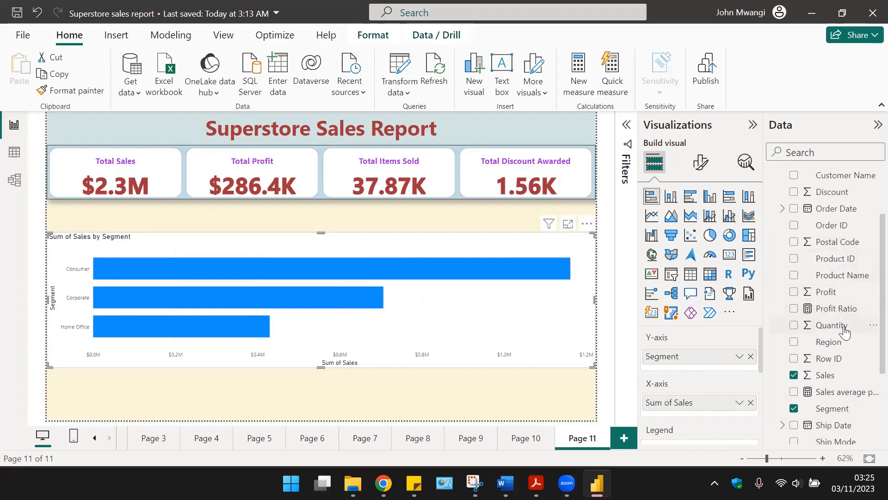
drag(828, 343, 715, 368)
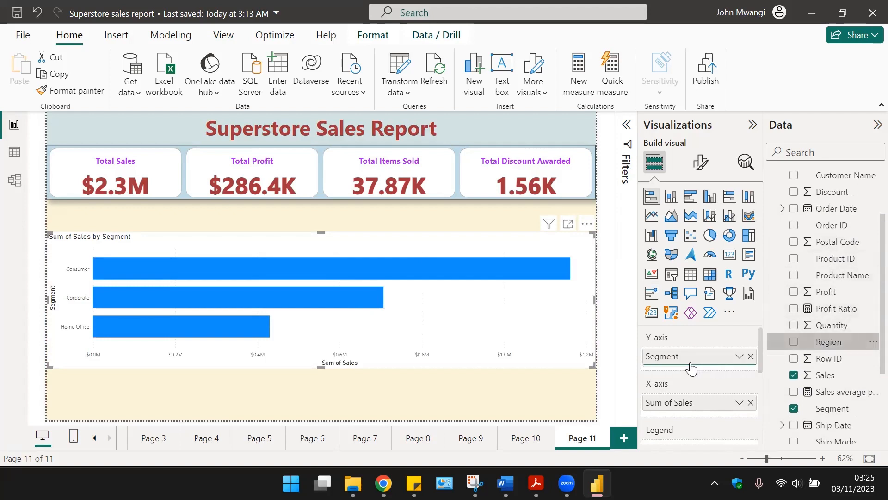
- Place the bar chart directly beneath the cards at the page's left edge, half the page wide and slightly shorter
drag(594, 303, 270, 286)
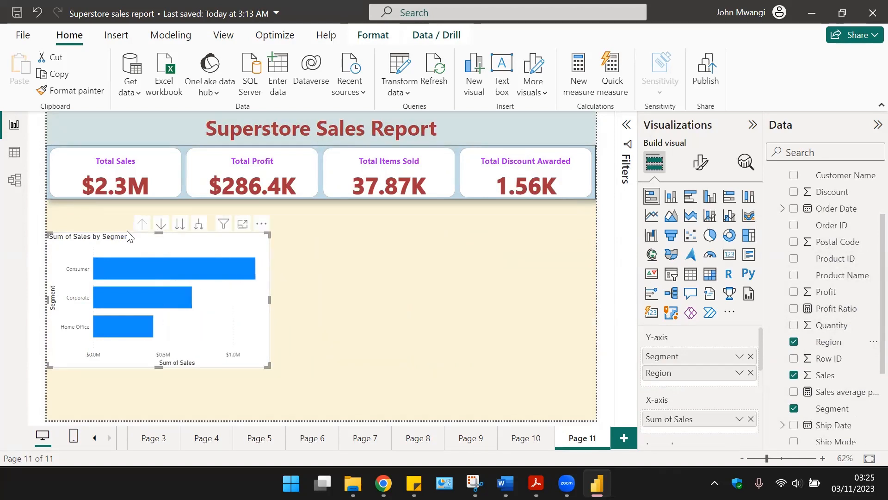
drag(166, 224, 127, 209)
drag(269, 266, 318, 262)
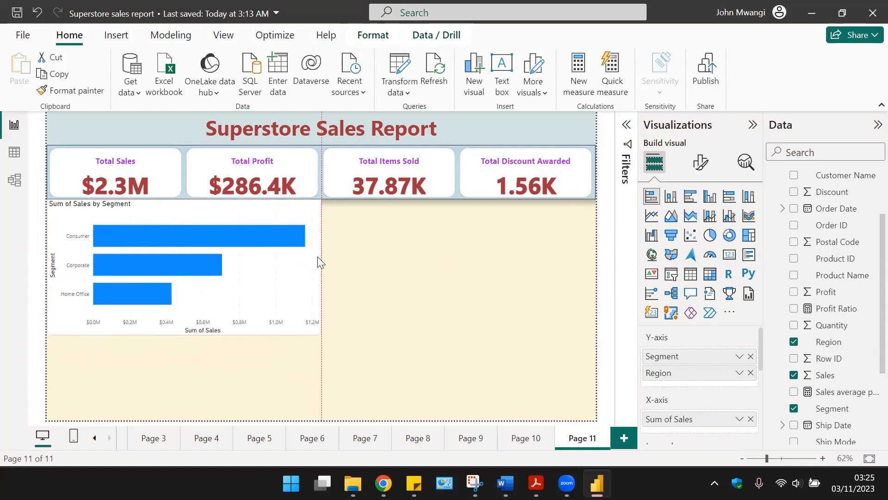
drag(200, 334, 208, 301)
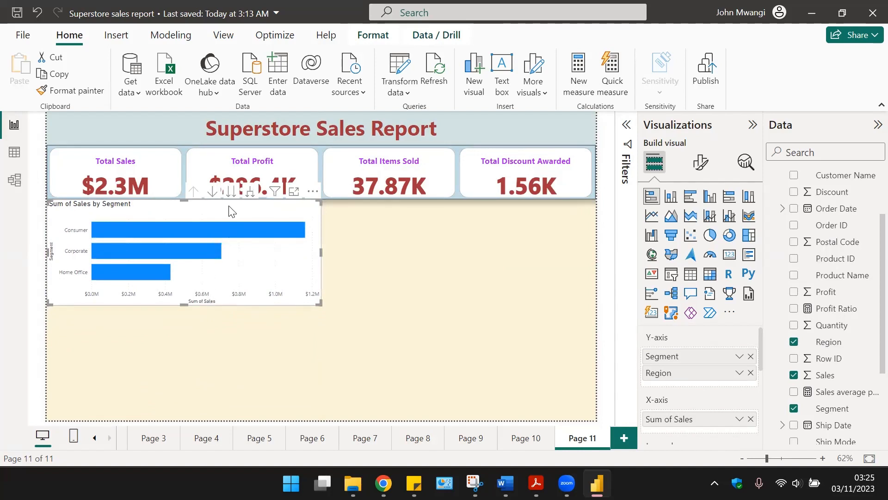
- Turn on Show all in the bar chart's bar colours so each segment has its own colour setting
click(701, 162)
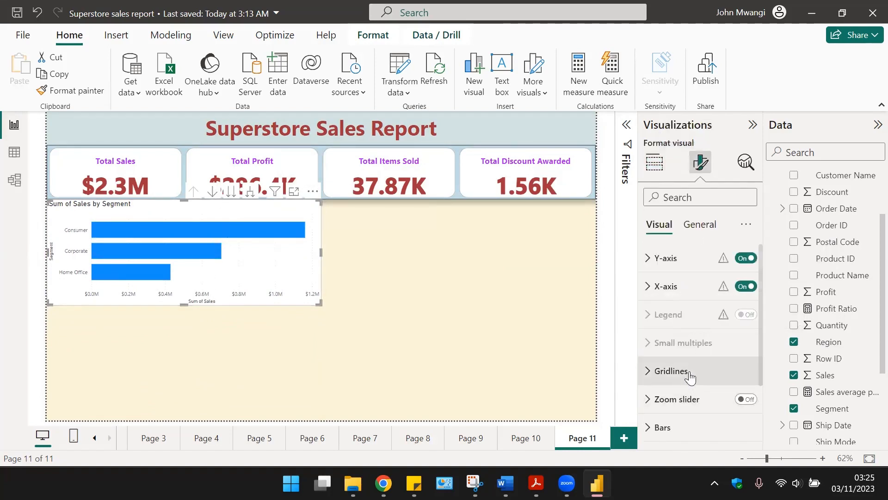
click(699, 224)
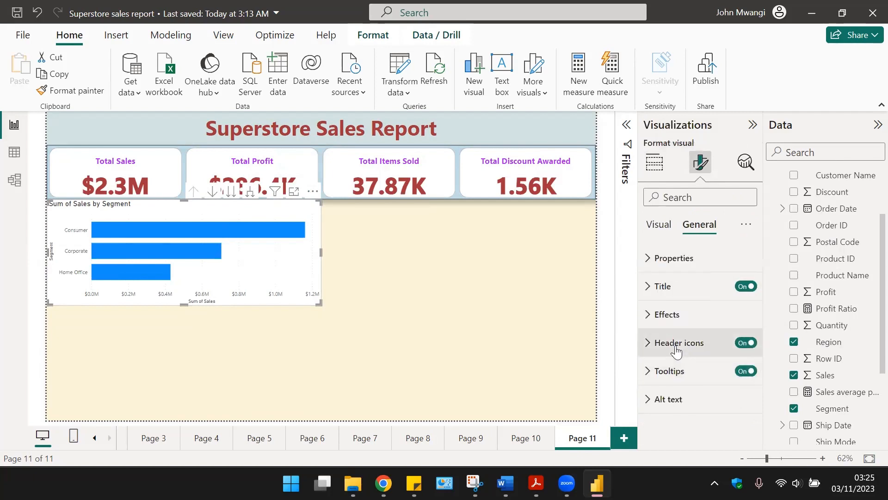
click(675, 322)
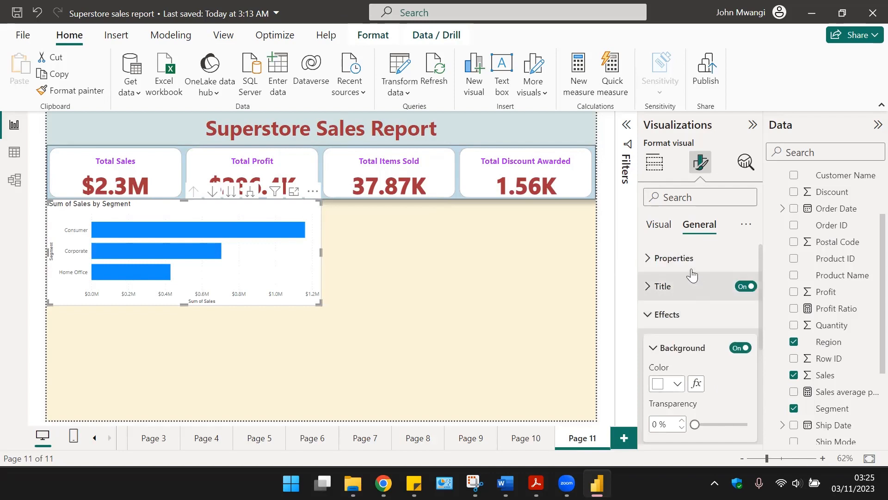
click(661, 225)
scroll(681, 337, down, 3)
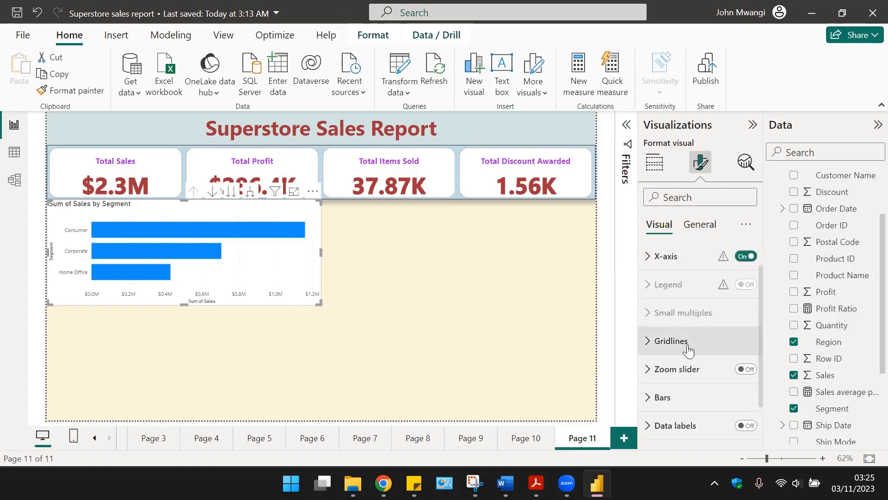
click(681, 343)
scroll(680, 366, down, 2)
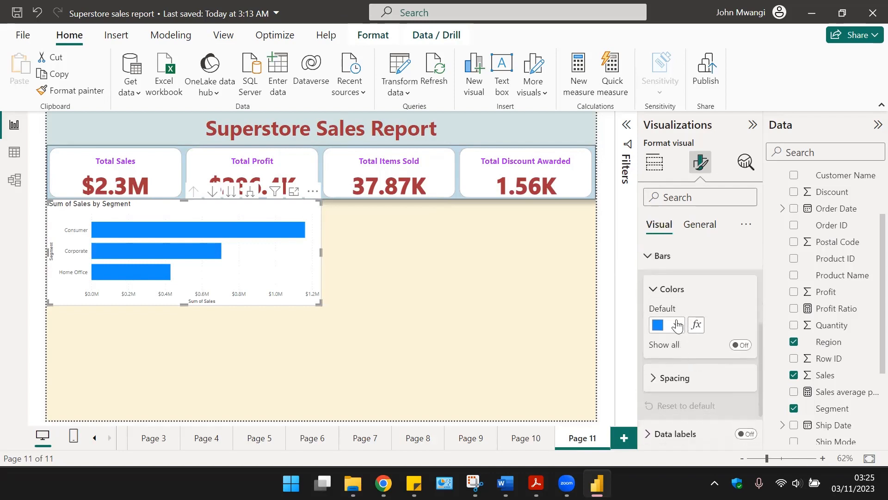
click(743, 345)
scroll(703, 368, down, 2)
scroll(703, 368, down, 1)
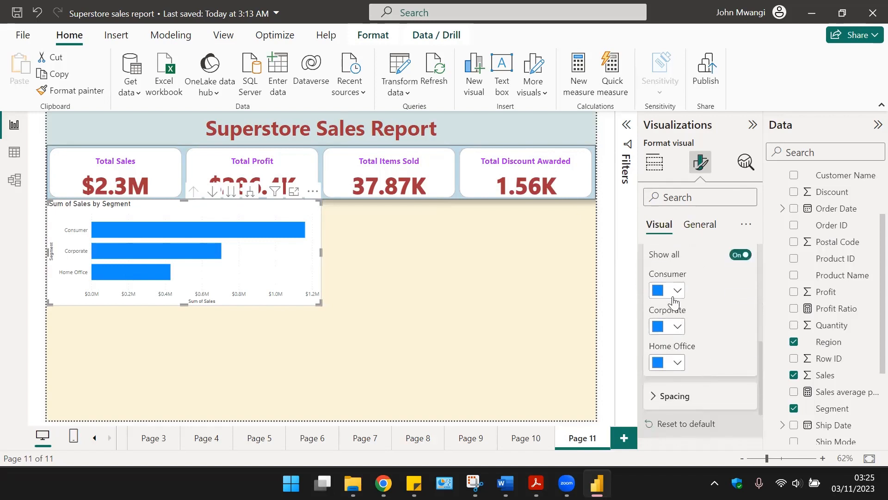
- Colour the Consumer bar dark red and the Corporate bar dark purple
click(677, 291)
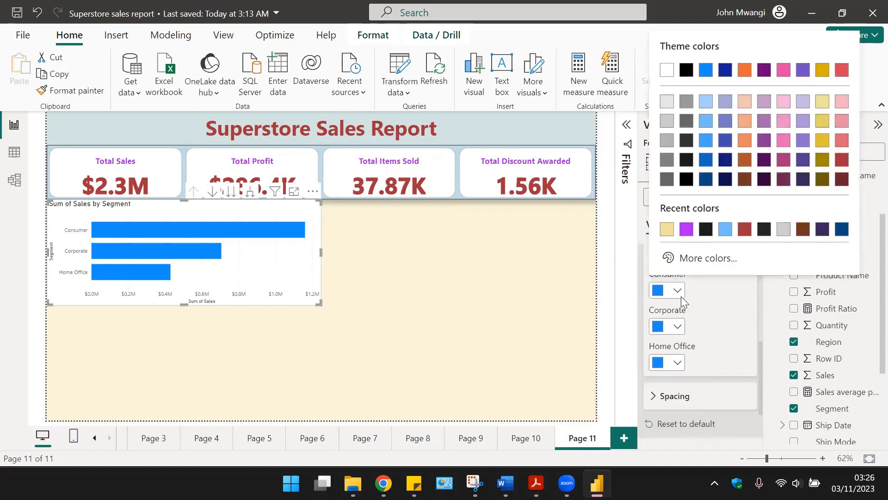
click(744, 228)
click(678, 326)
click(823, 265)
click(678, 362)
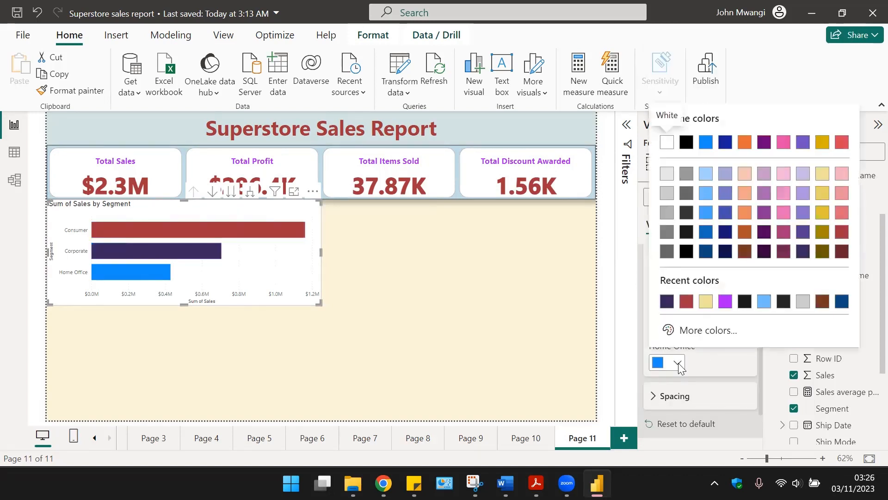
click(517, 317)
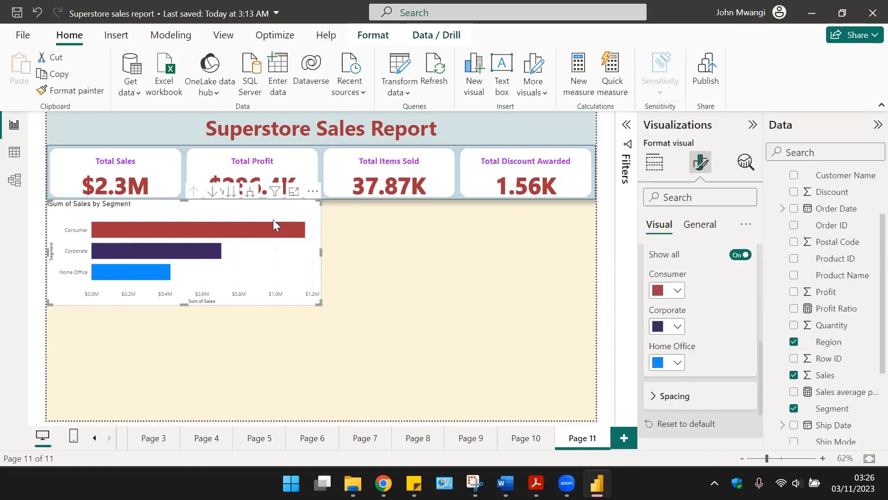
- Switch the chart to its Region level and colour West orange, East gold, Central medium blue and South magenta #a8337d
click(232, 193)
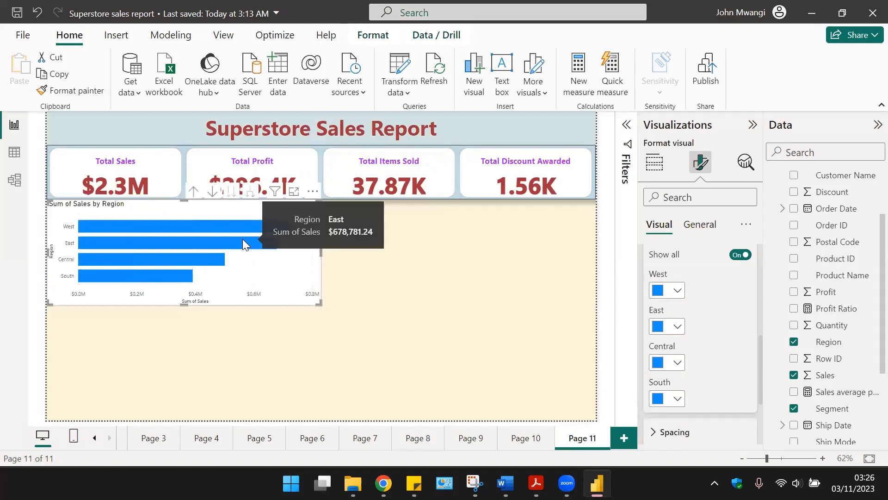
click(675, 292)
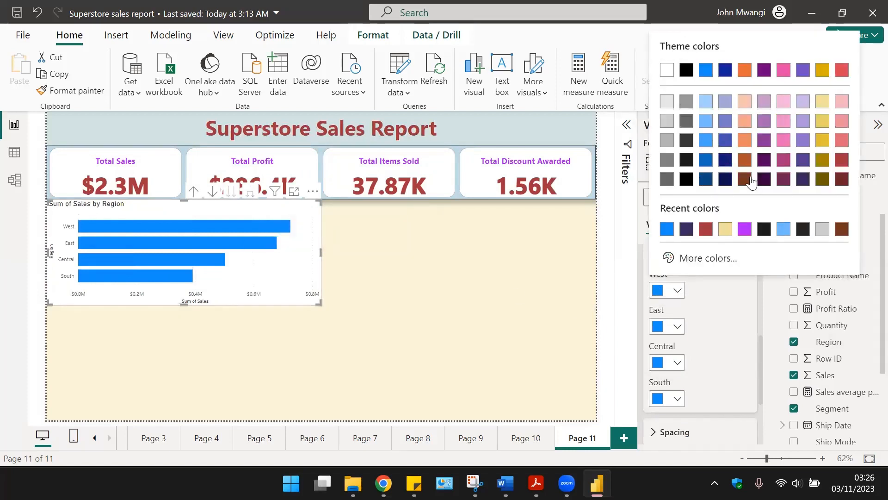
click(745, 140)
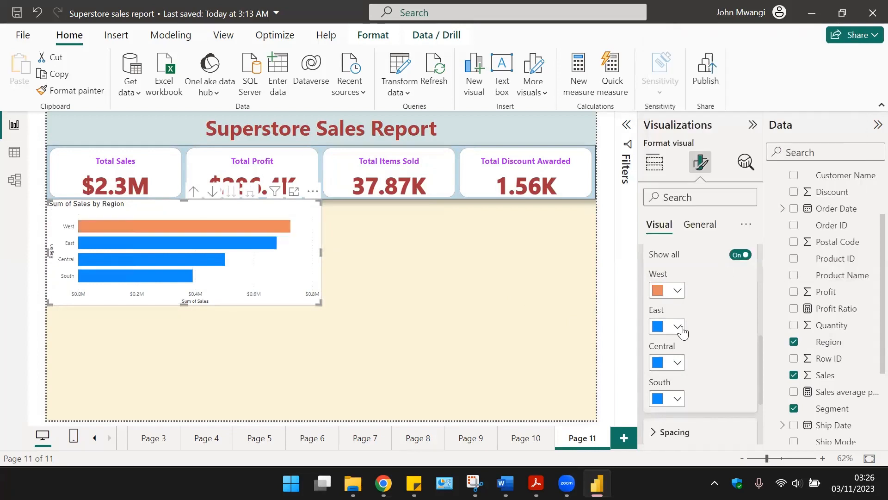
click(677, 326)
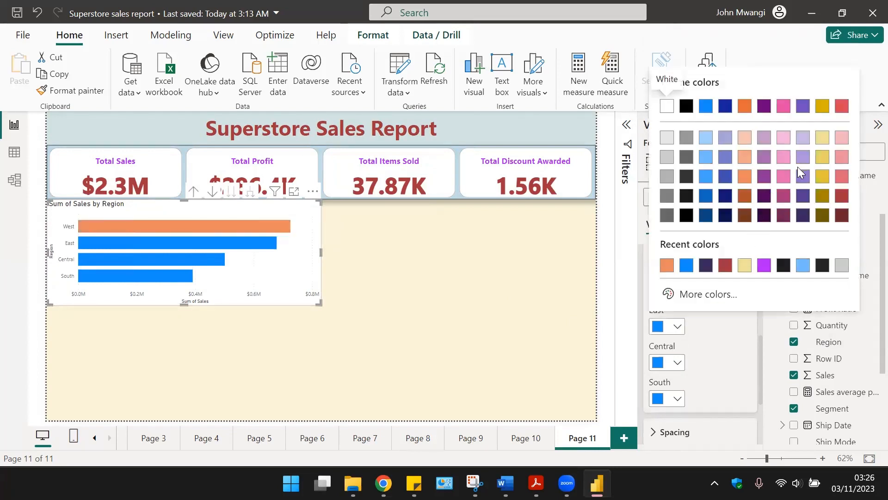
click(822, 157)
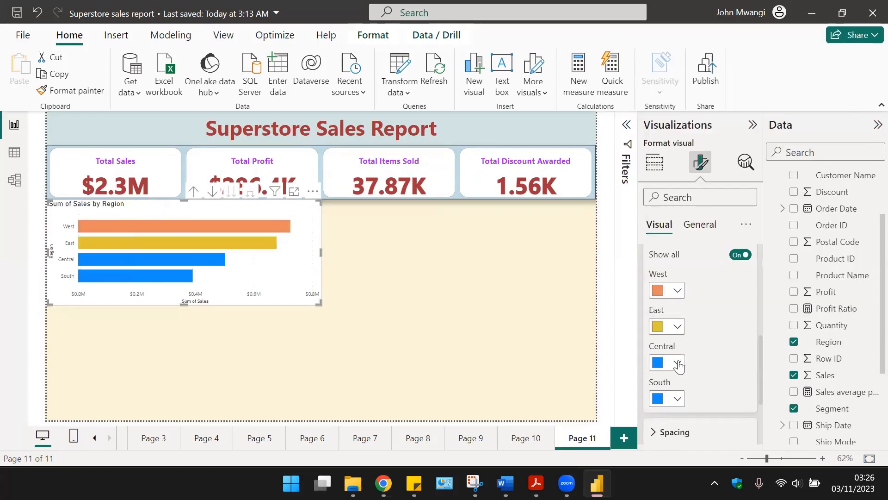
click(678, 363)
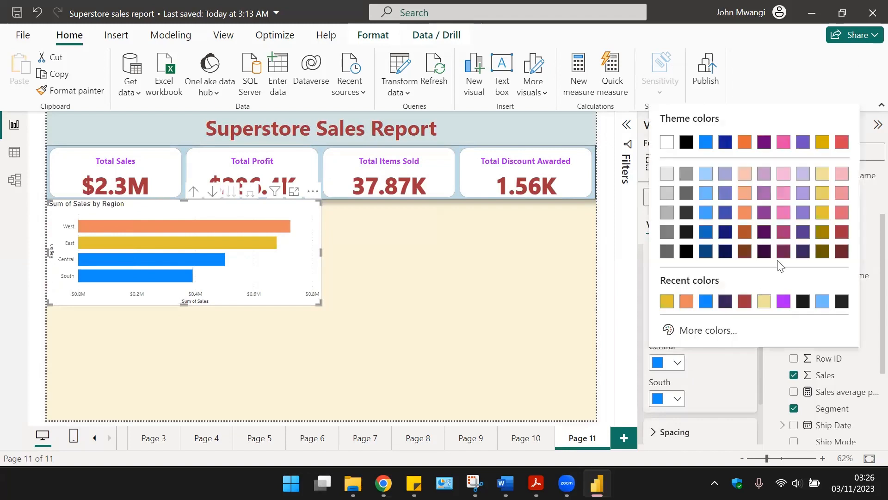
click(725, 193)
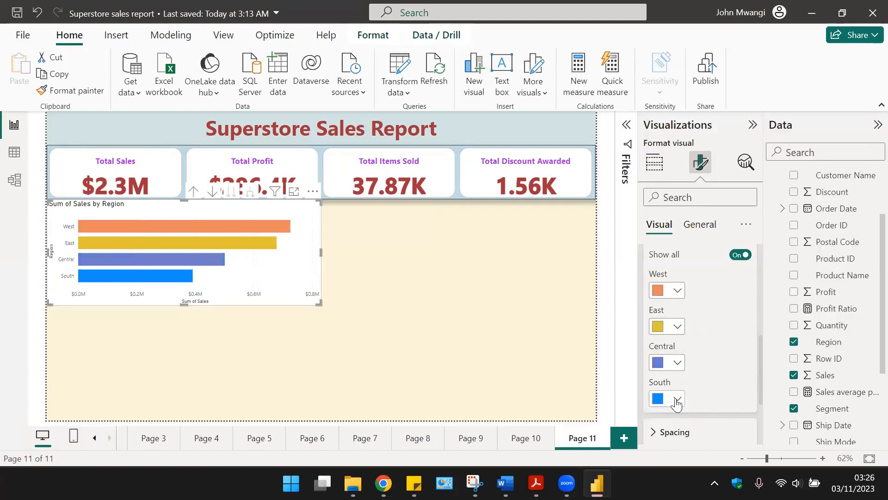
click(676, 398)
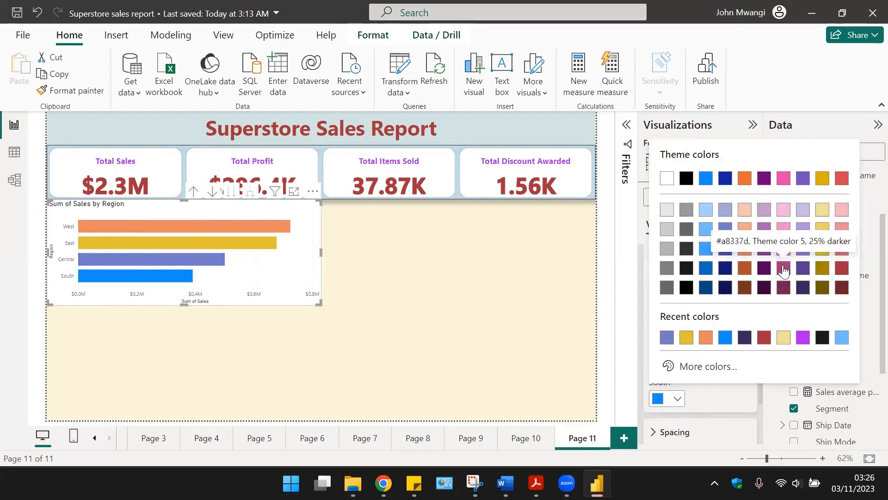
click(783, 270)
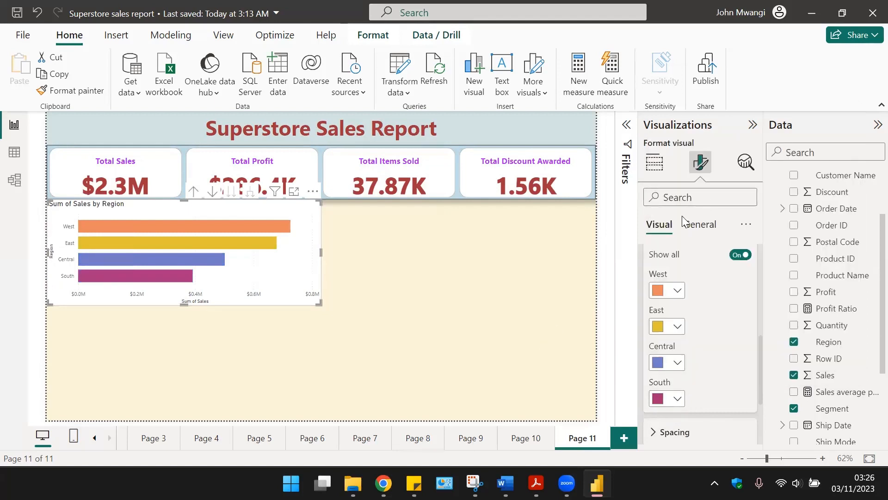
- Return the chart to the Segment level, turn on drill-down mode, and drill into Consumer, back up, and into Home Office
click(693, 230)
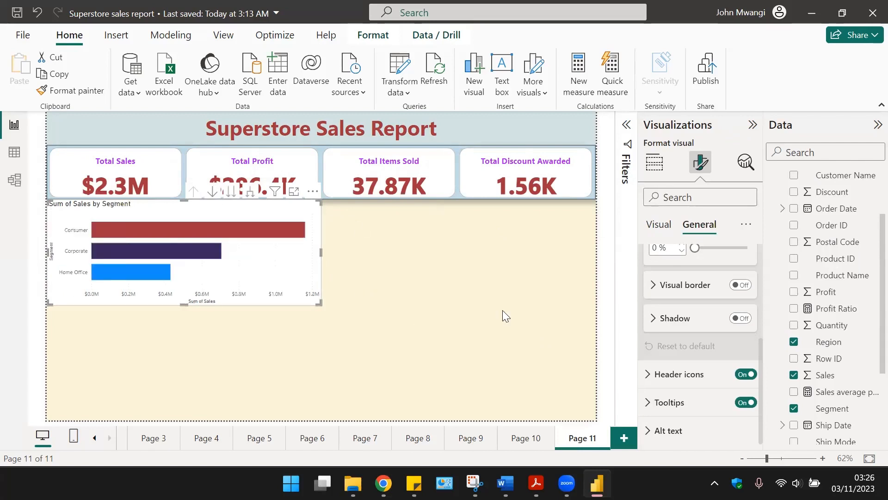
click(212, 191)
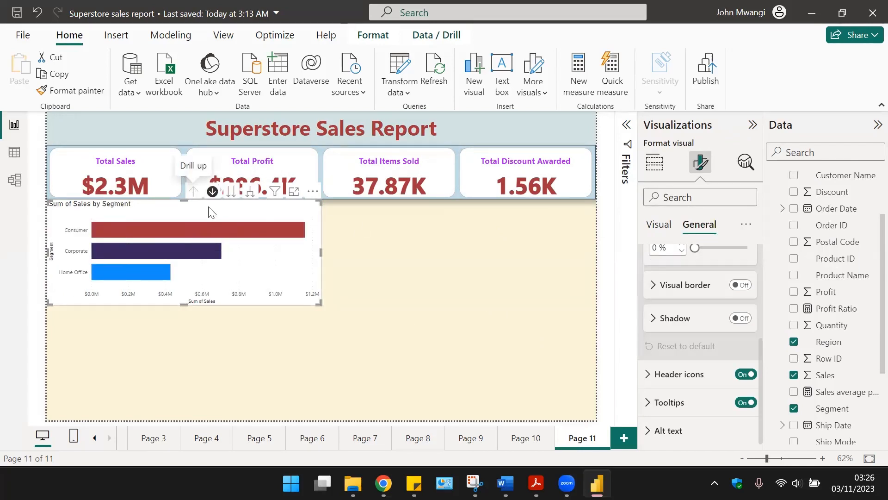
click(226, 231)
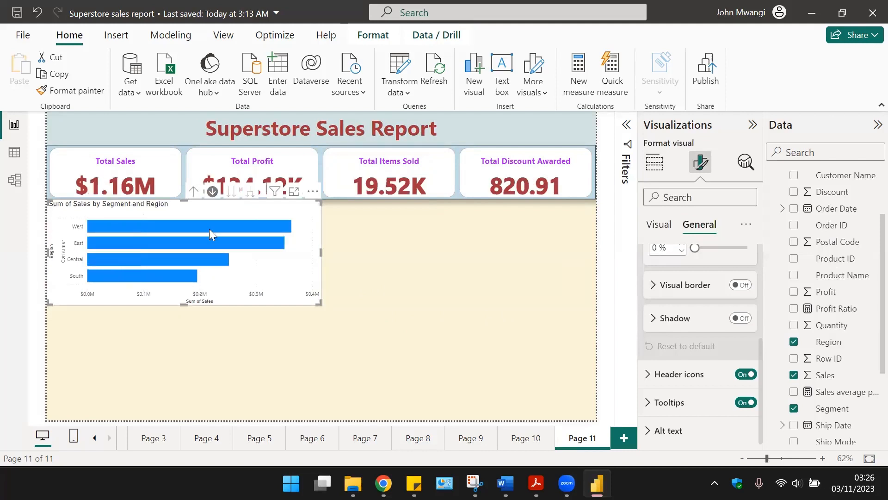
click(193, 191)
click(167, 273)
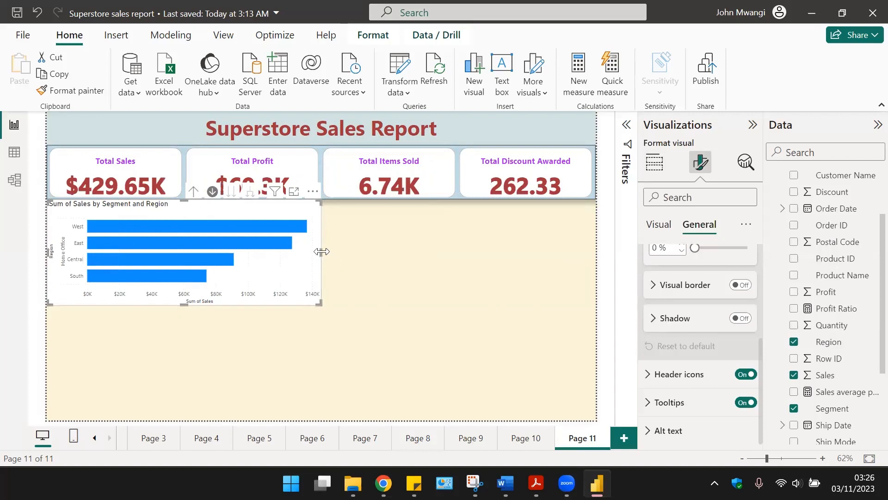
key(Escape)
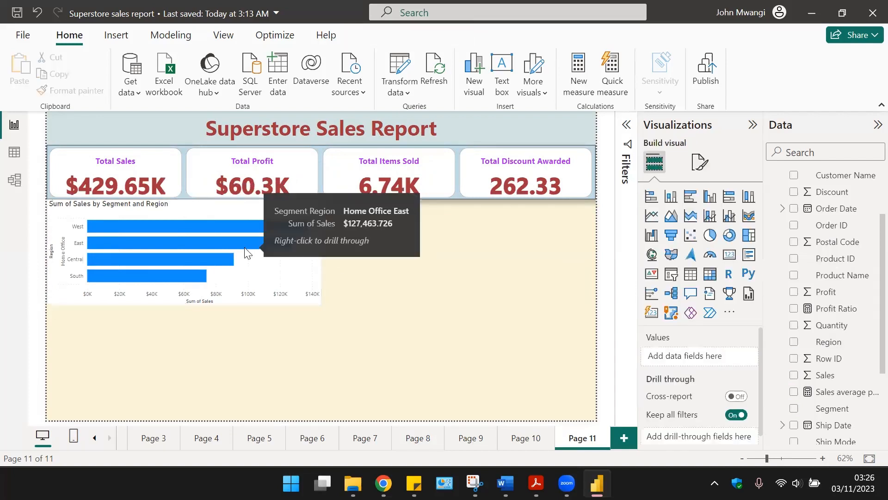
- Narrow the bar chart to a little over a third of the page width and deselect it
click(317, 263)
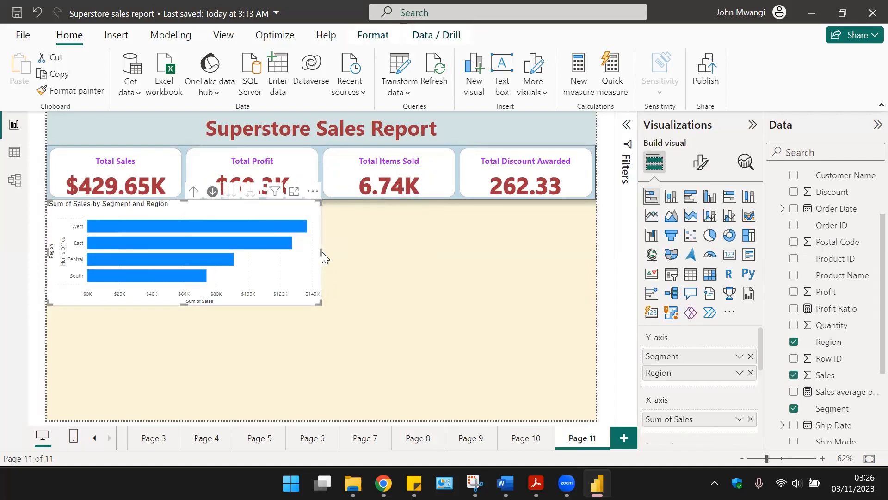
click(323, 252)
click(319, 248)
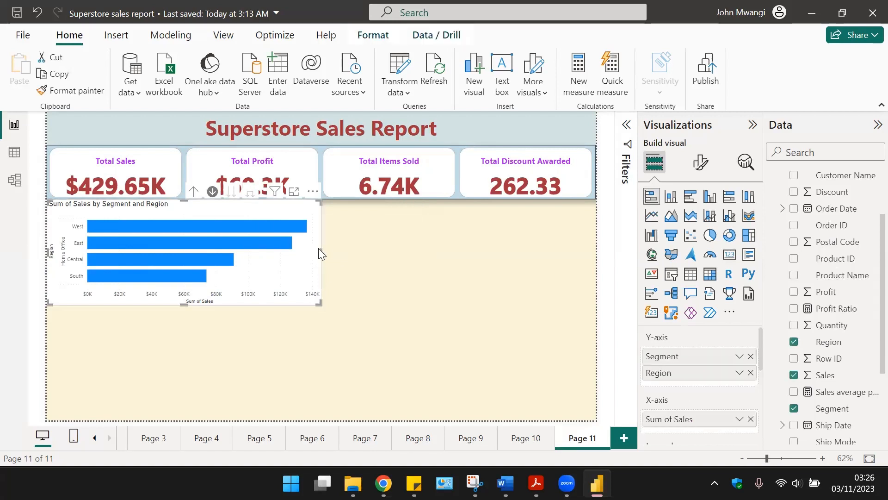
drag(322, 250, 253, 244)
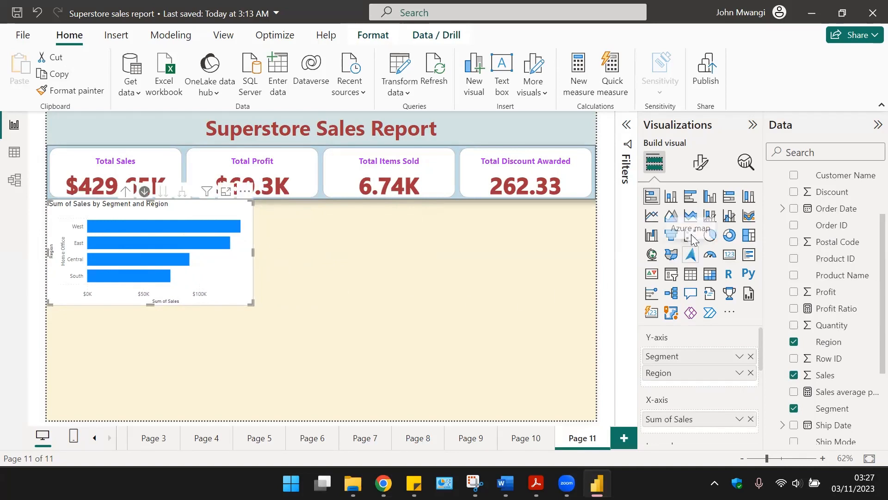
click(341, 249)
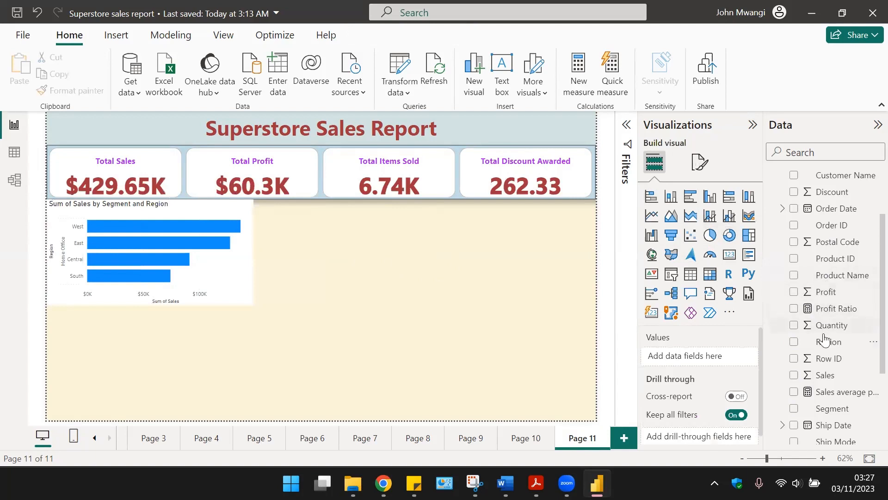
- Create a pie chart of Sales by Ship Mode below the bar chart
scroll(816, 368, down, 3)
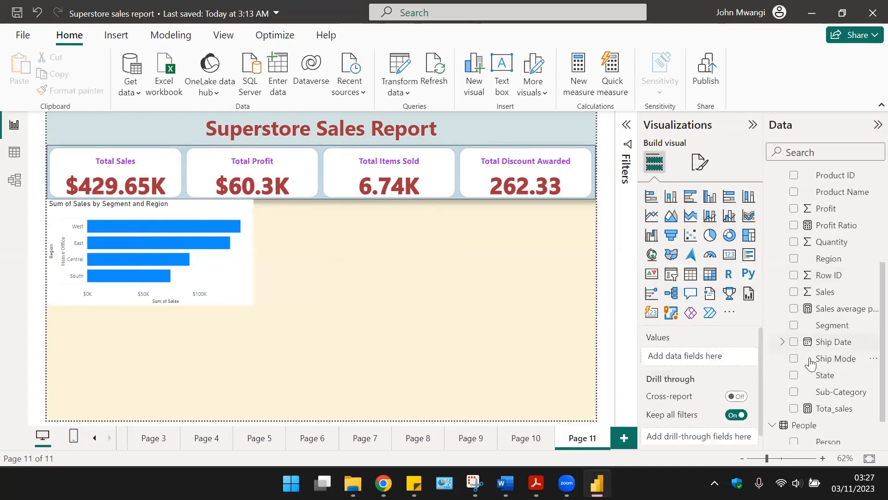
click(792, 359)
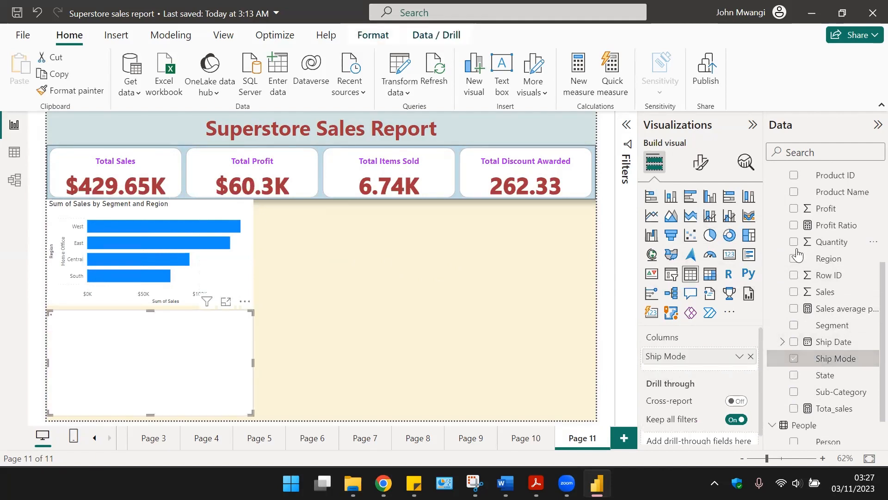
scroll(806, 277, up, 1)
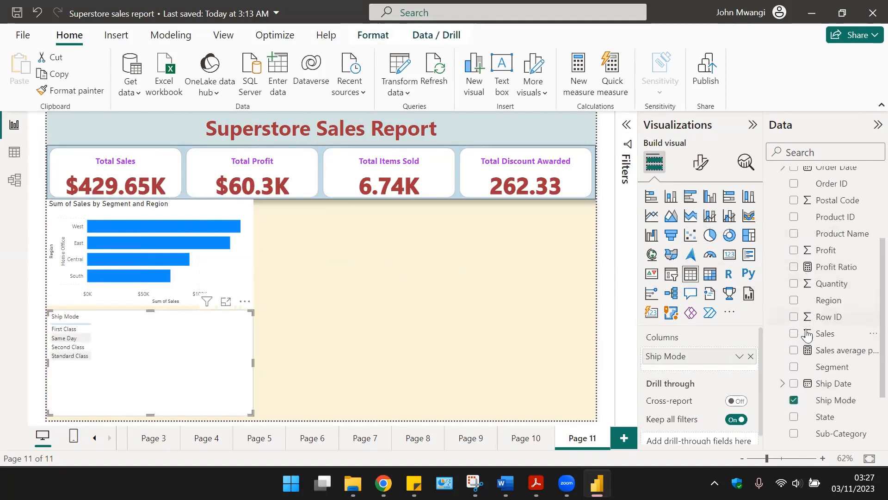
click(794, 334)
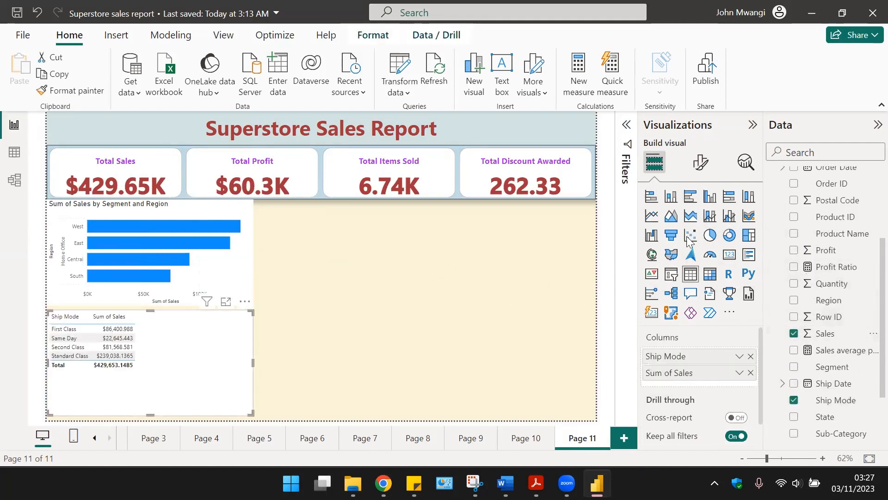
click(710, 235)
- Shrink the pie chart and place it directly beside the bar chart, matching the bar chart's height, and deselect it
drag(253, 380, 180, 389)
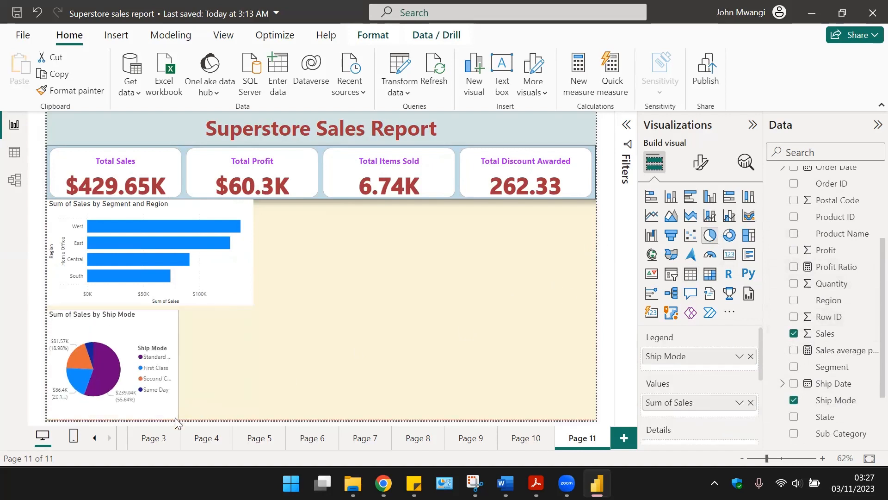
drag(136, 327, 342, 213)
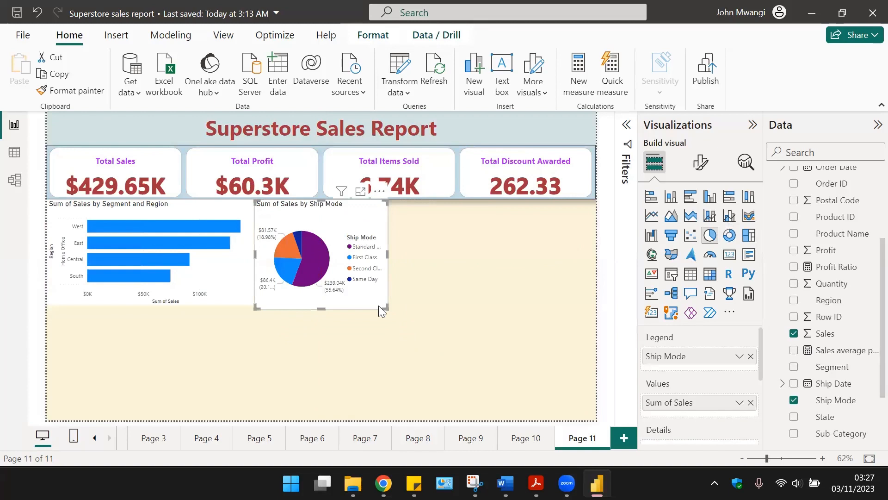
drag(382, 303, 408, 305)
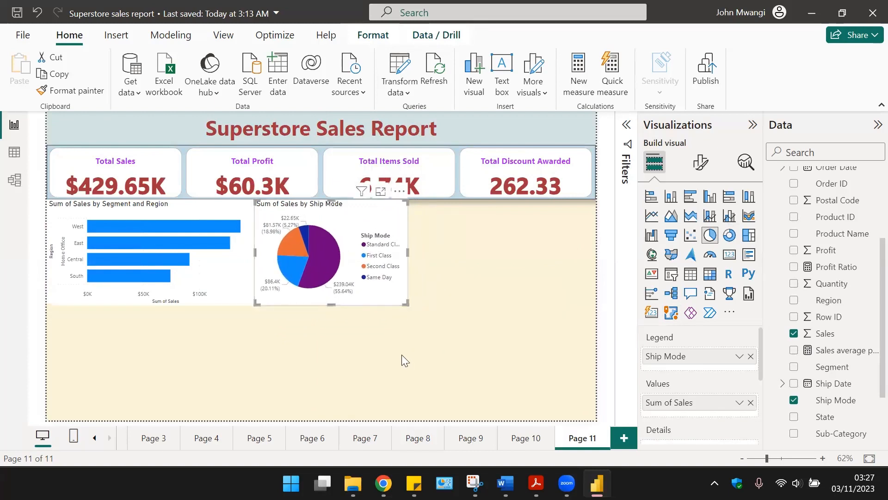
click(547, 348)
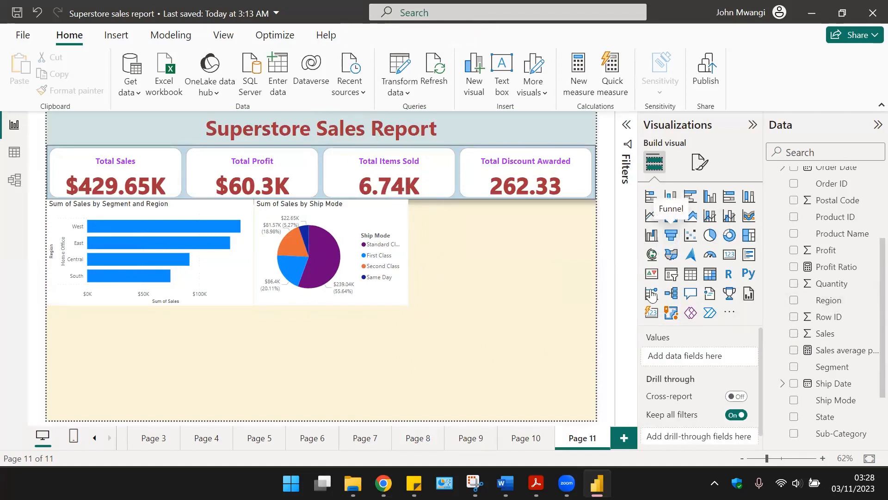
- Add a funnel chart of Sales by State and filter State to the Top 10 by Sum of Sales
click(671, 236)
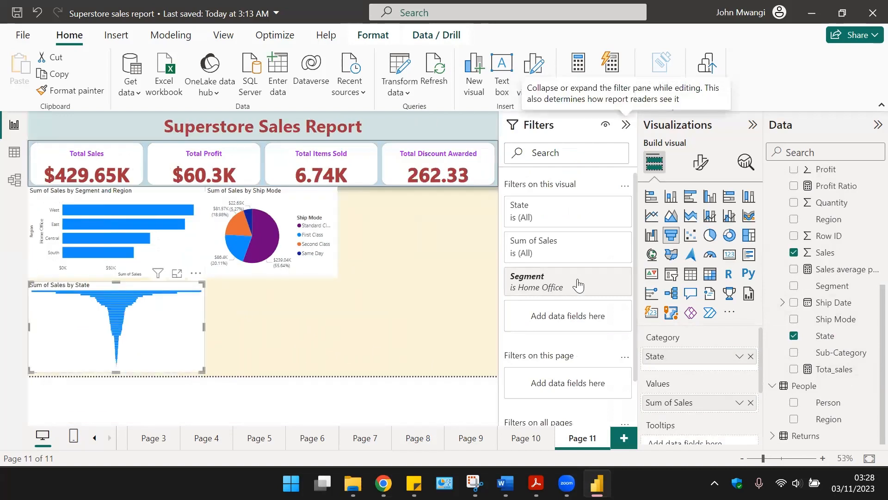
click(605, 207)
click(602, 250)
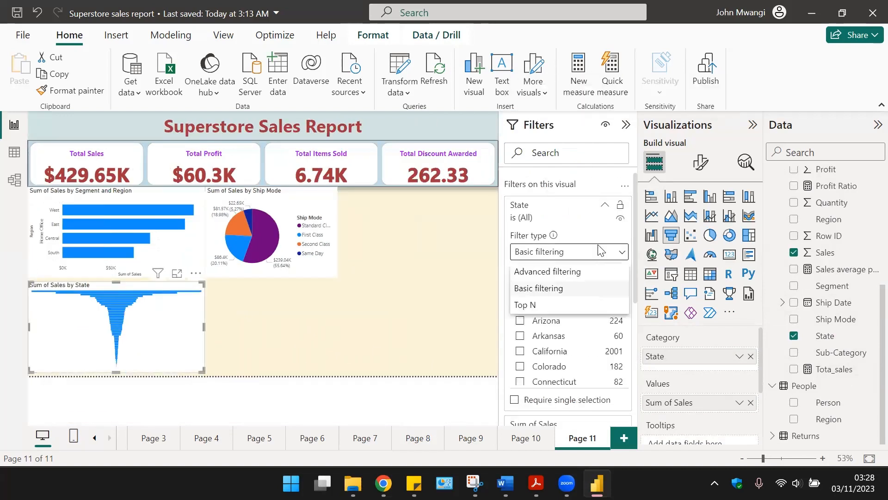
click(552, 305)
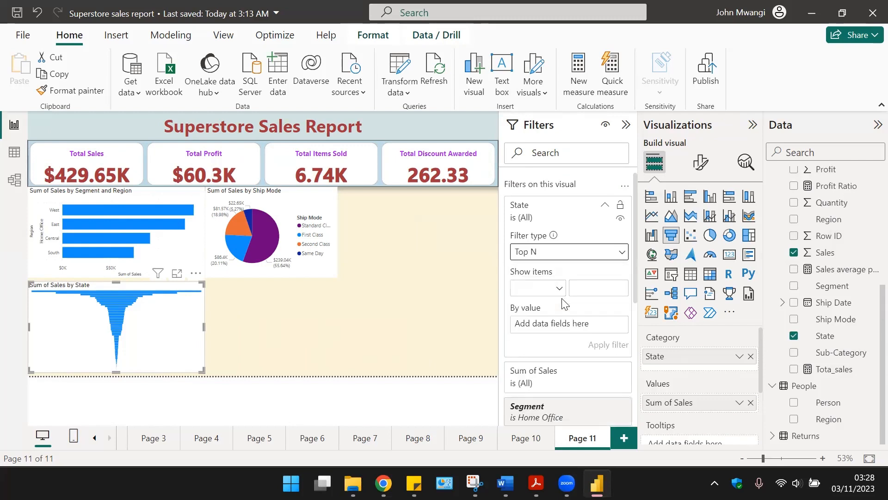
click(585, 287)
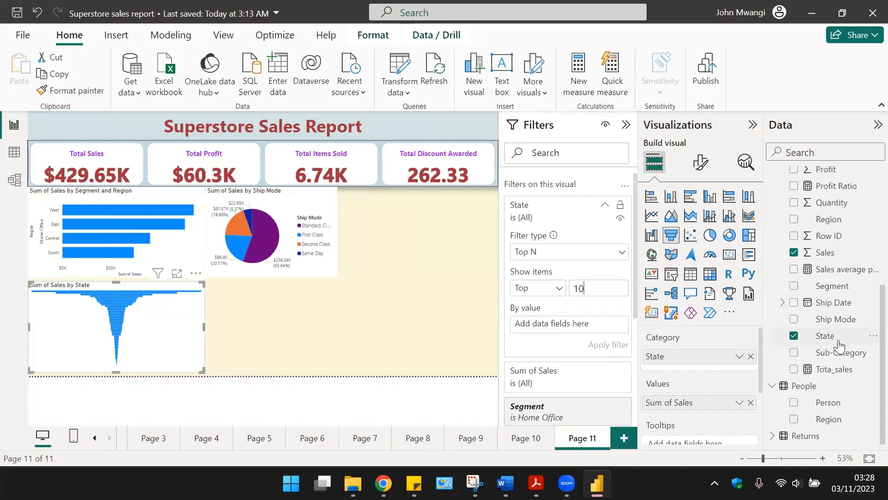
drag(831, 255, 579, 325)
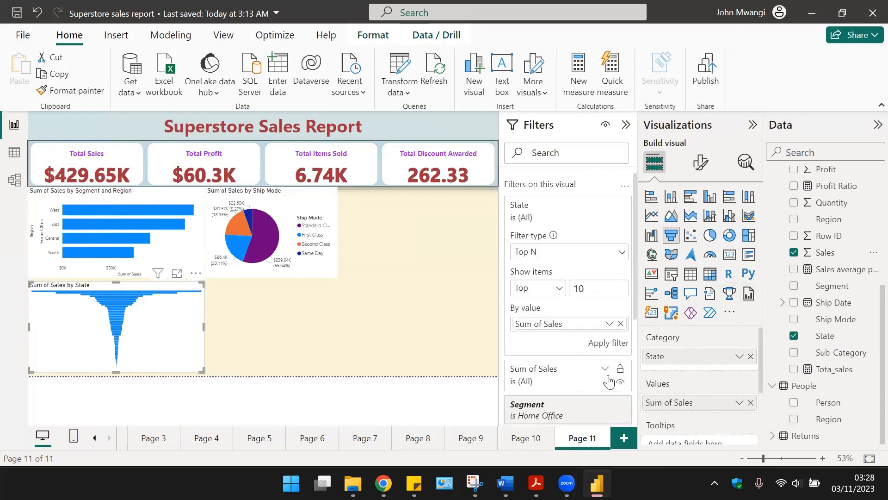
click(607, 342)
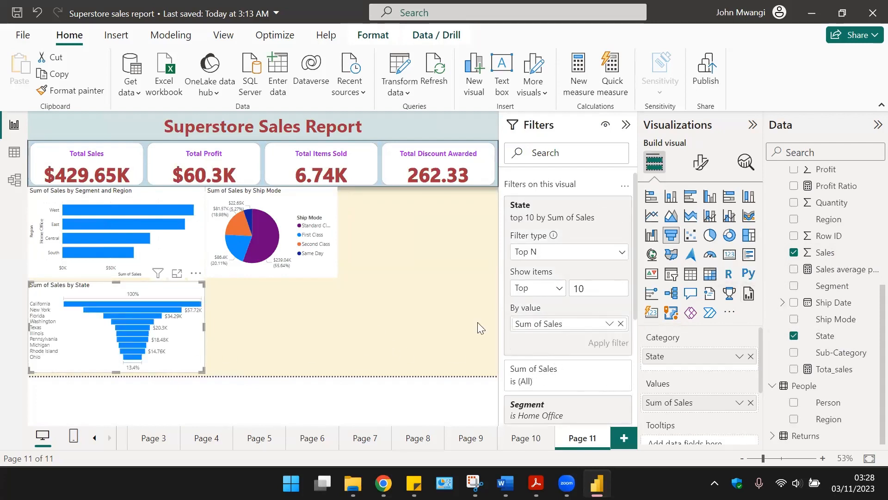
- Apply gradient conditional formatting based on Sum of Sales to the funnel's colours, from light blue to blue
click(700, 162)
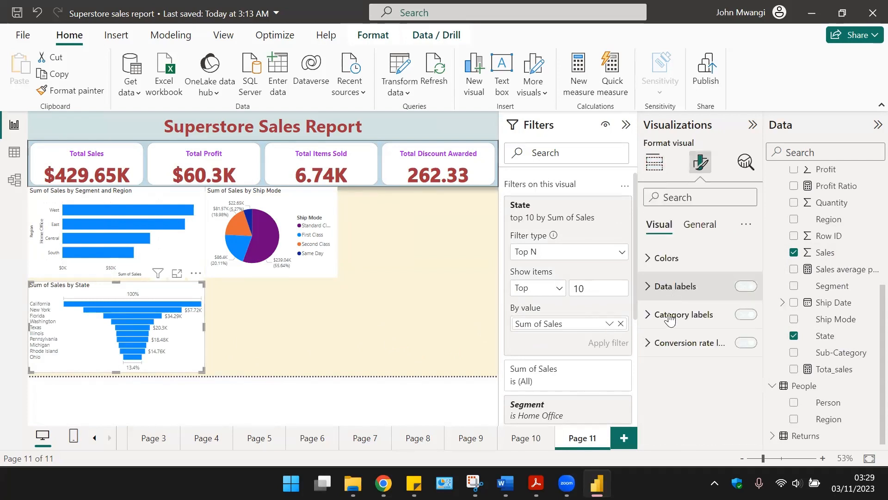
click(664, 257)
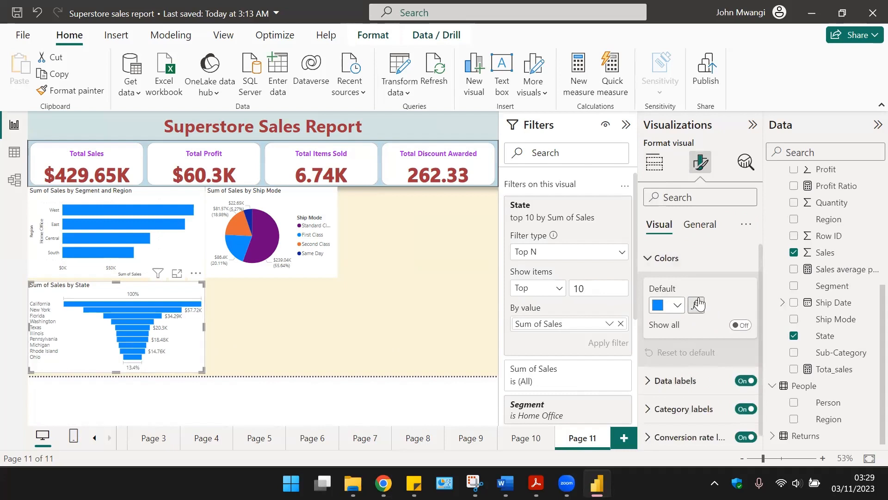
click(697, 305)
click(232, 79)
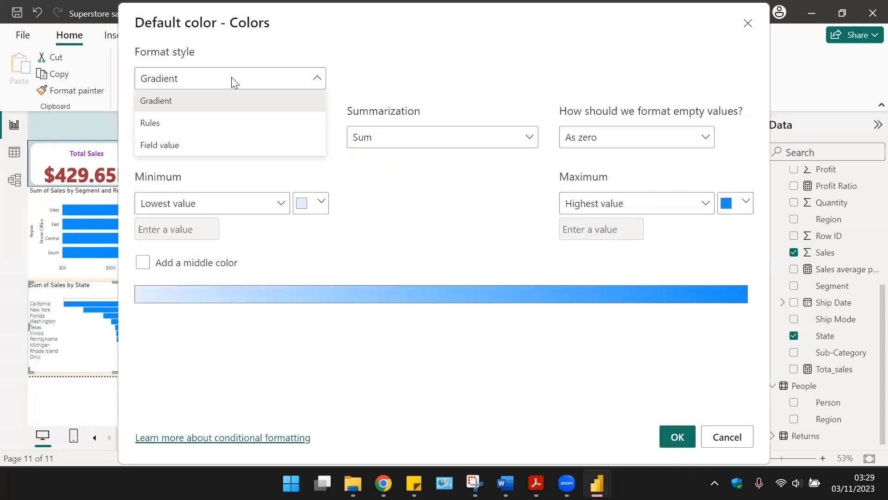
click(231, 80)
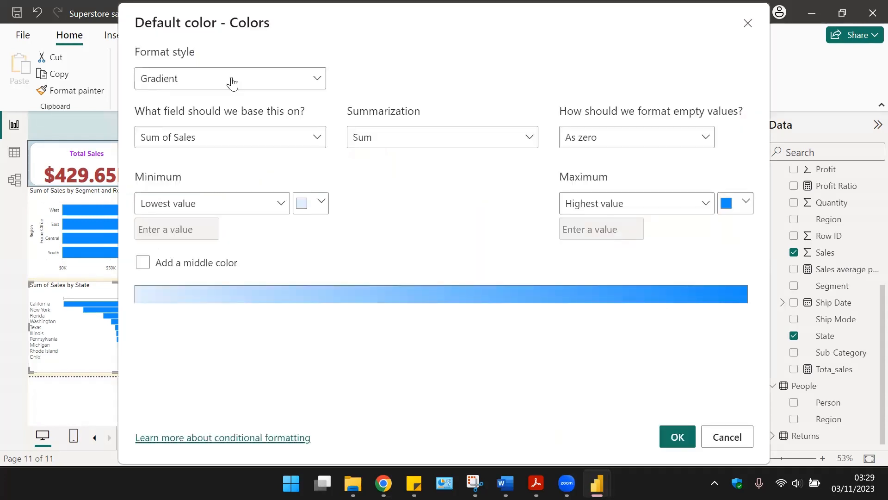
click(676, 435)
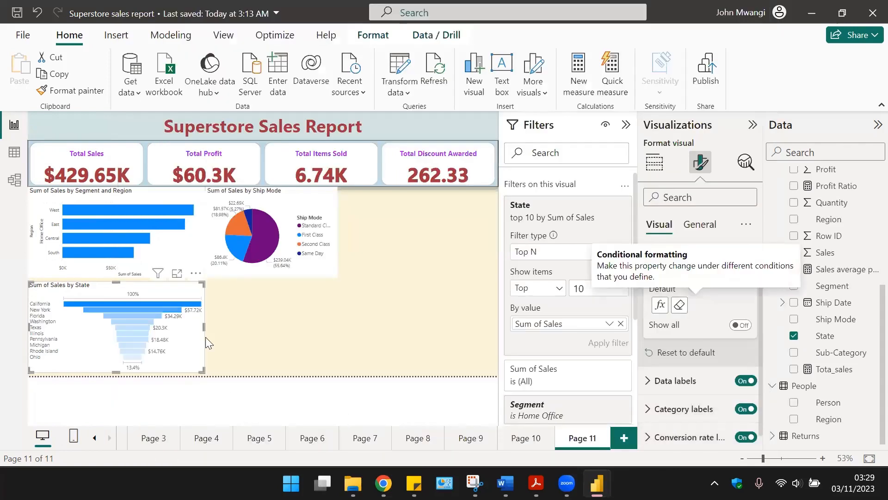
- Resize the funnel chart and place it beside the pie chart, filling the row to the page edge
drag(202, 370, 138, 378)
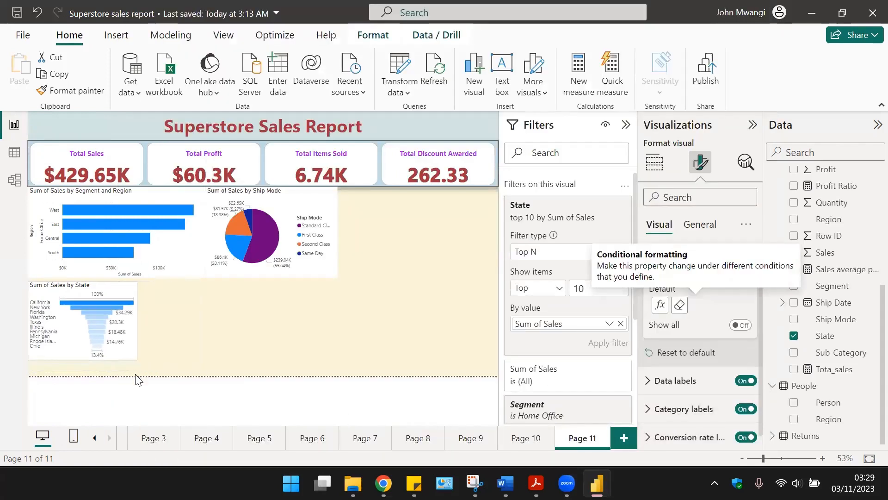
drag(108, 293, 429, 227)
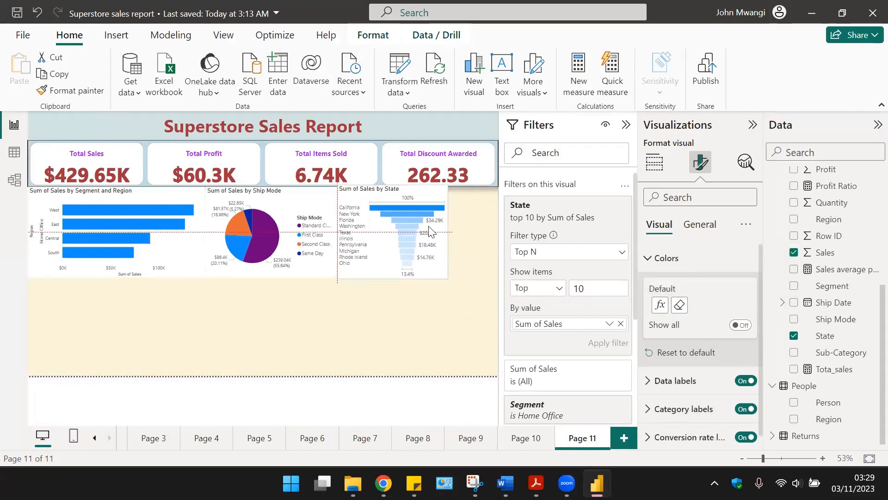
click(309, 334)
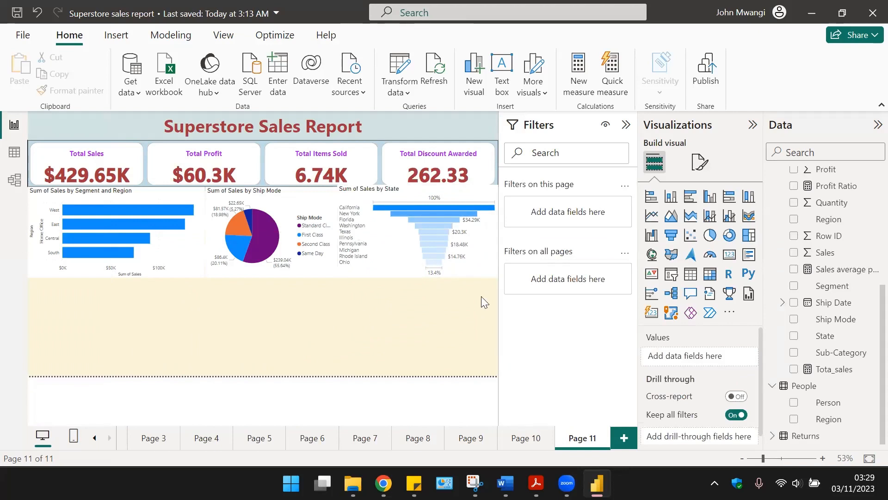
- Highlight the report by California in the funnel, drill the bar chart back up to the Segment level, and clear the selection
click(419, 206)
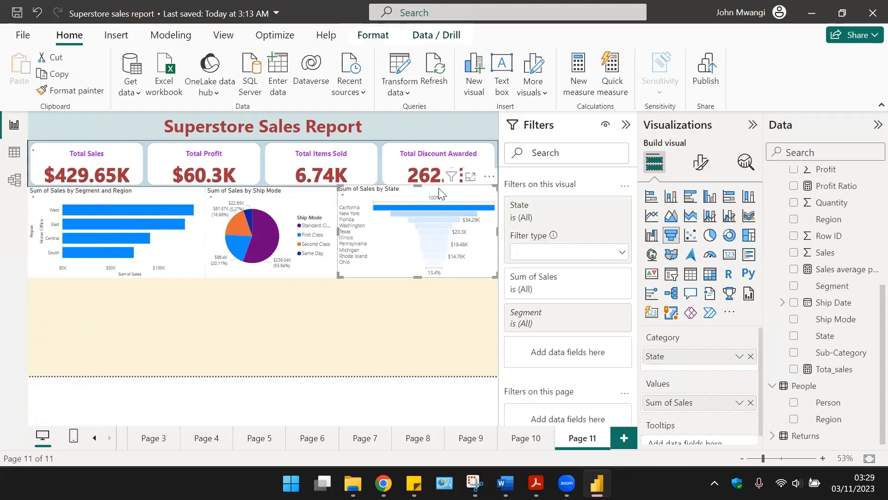
click(282, 321)
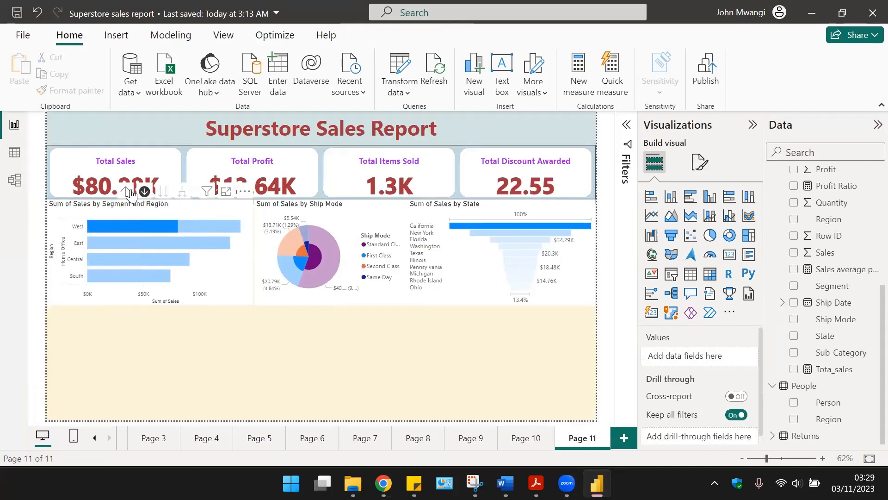
click(127, 191)
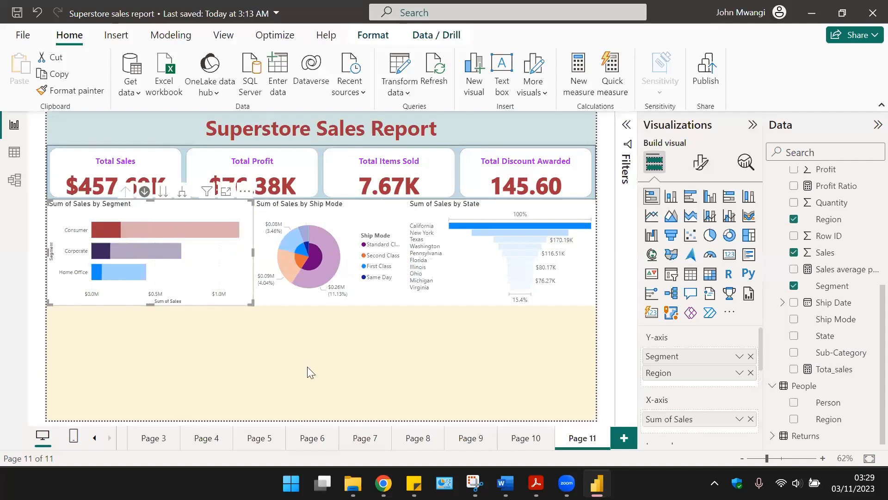
click(258, 338)
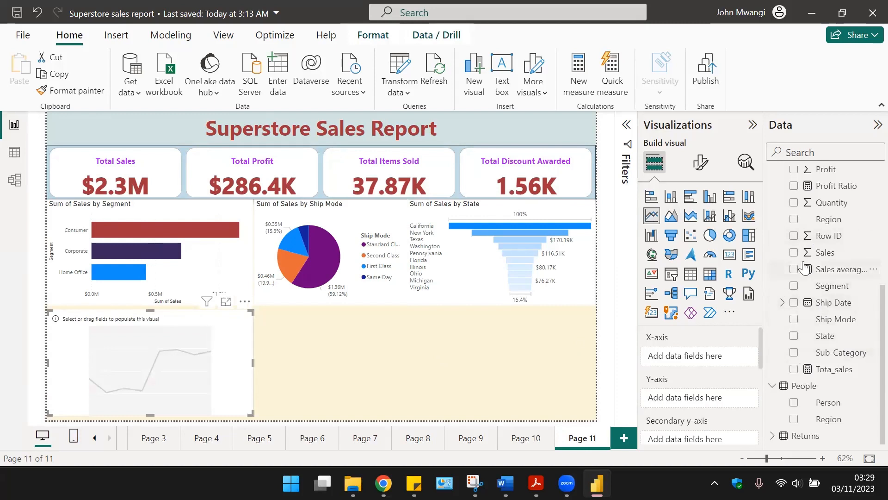
- Build a line chart of Sales by Order Date below the bar chart
scroll(805, 273, up, 2)
click(794, 293)
scroll(802, 255, up, 2)
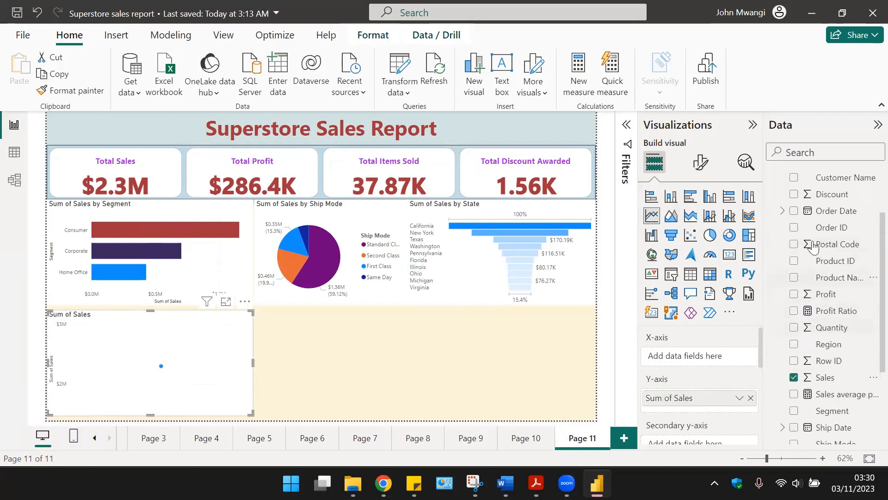
scroll(809, 229, up, 2)
click(794, 253)
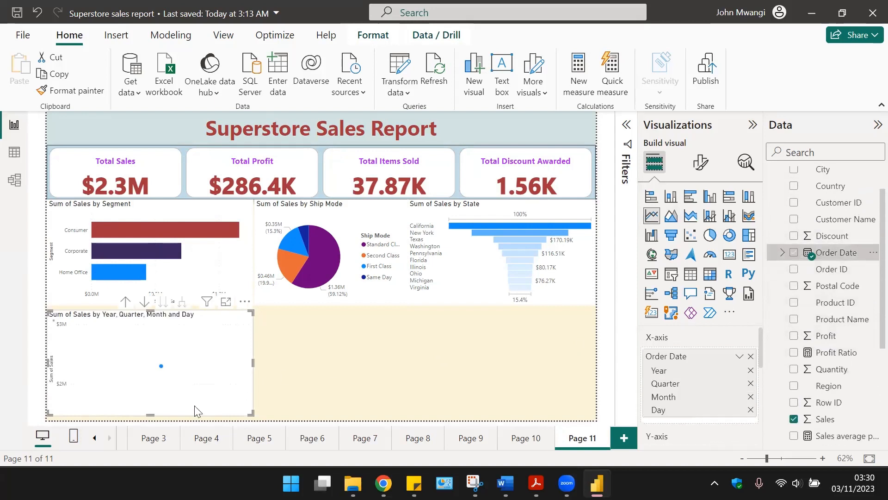
- Widen the line chart to about half the page width and drill it up to the Year level
drag(251, 414, 292, 419)
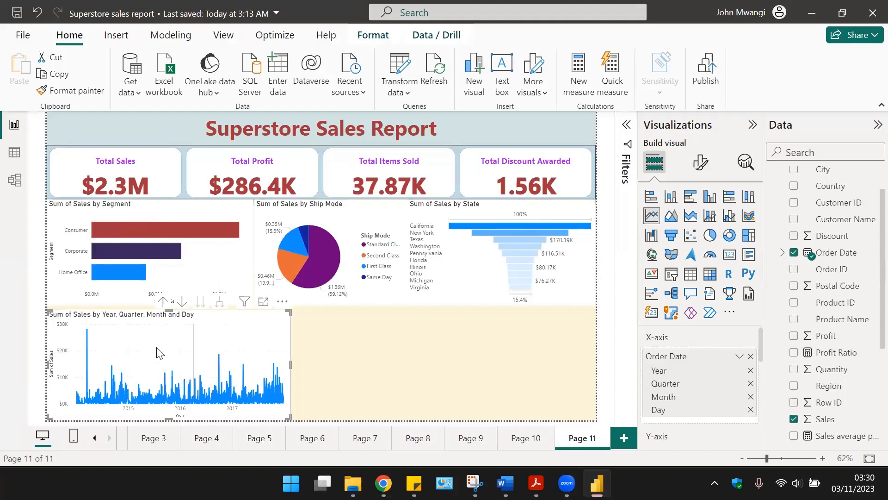
click(162, 301)
click(163, 303)
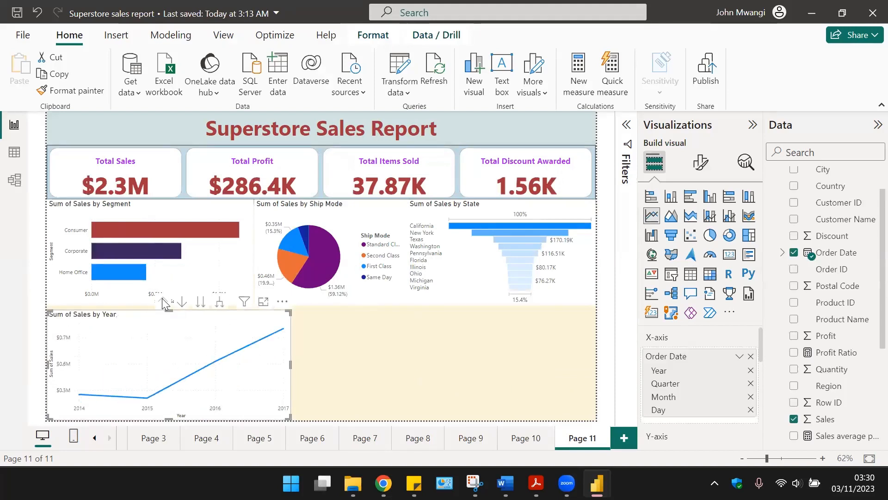
drag(291, 418, 321, 418)
click(244, 371)
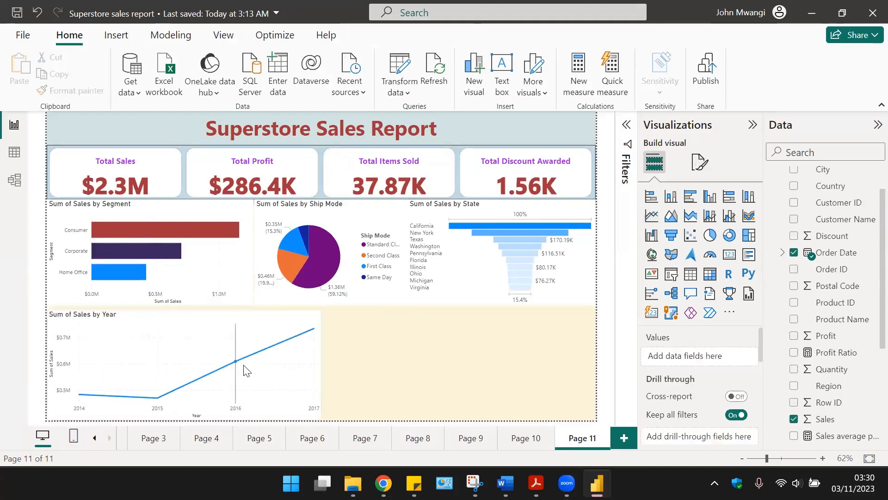
- Highlight the report by the 2016 point on the line chart and clear that highlight
click(200, 405)
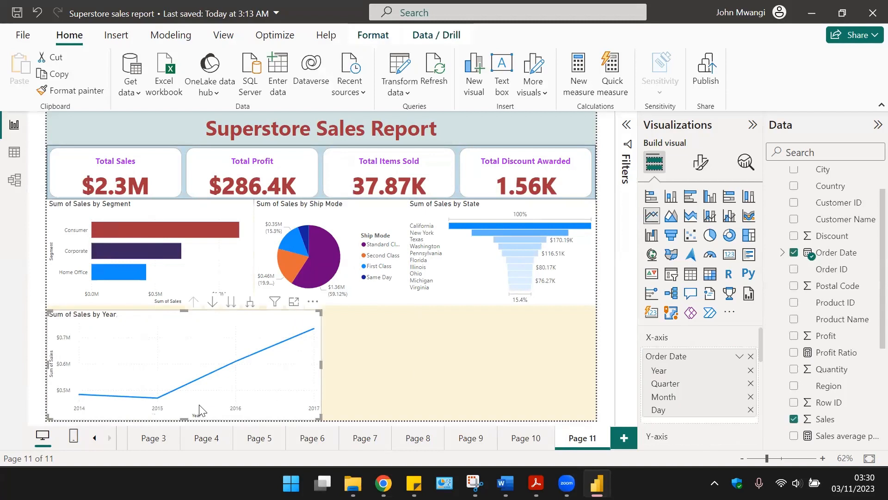
click(236, 362)
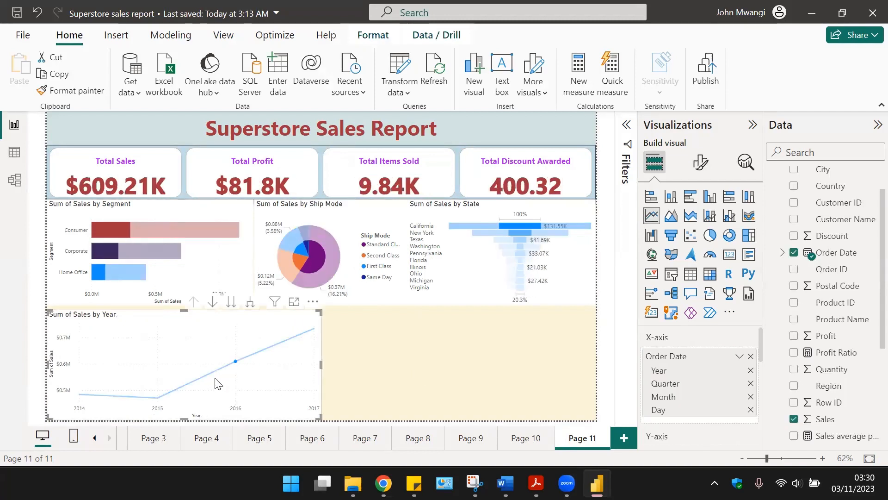
click(236, 361)
- Turn on drill-down mode for the line chart and drill through year, quarter and month to the daily September sales
click(212, 301)
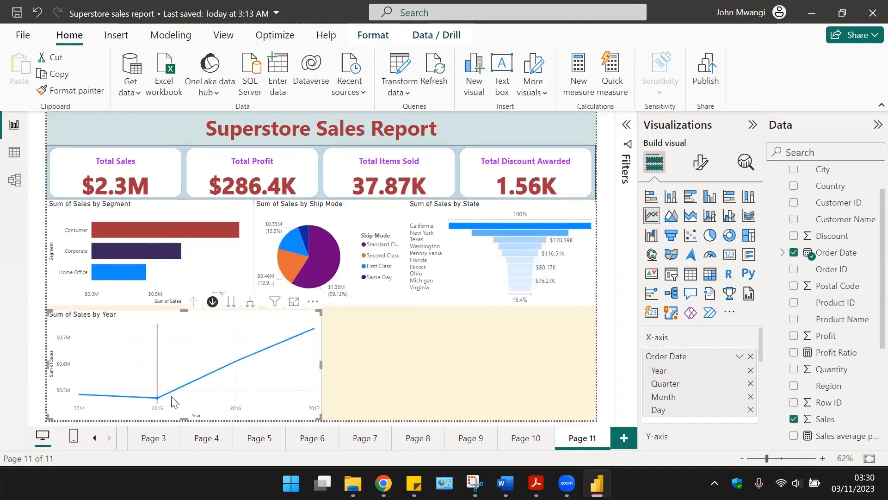
click(238, 366)
click(231, 367)
click(226, 369)
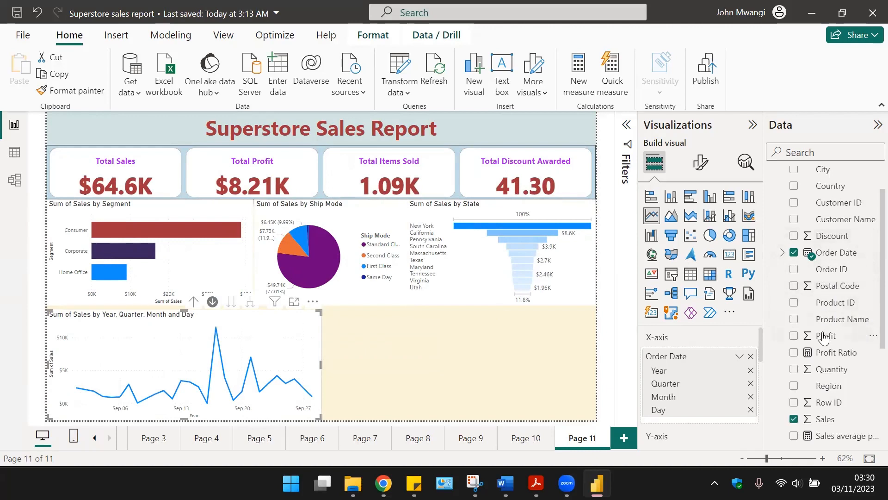
- Turn the line chart into an area chart of Sales and Profit that extends up to the bar chart
drag(822, 336, 278, 365)
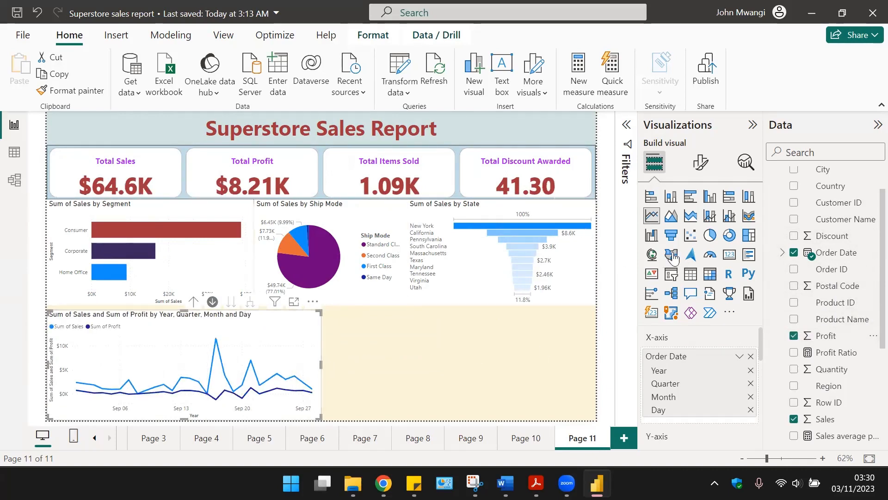
click(671, 216)
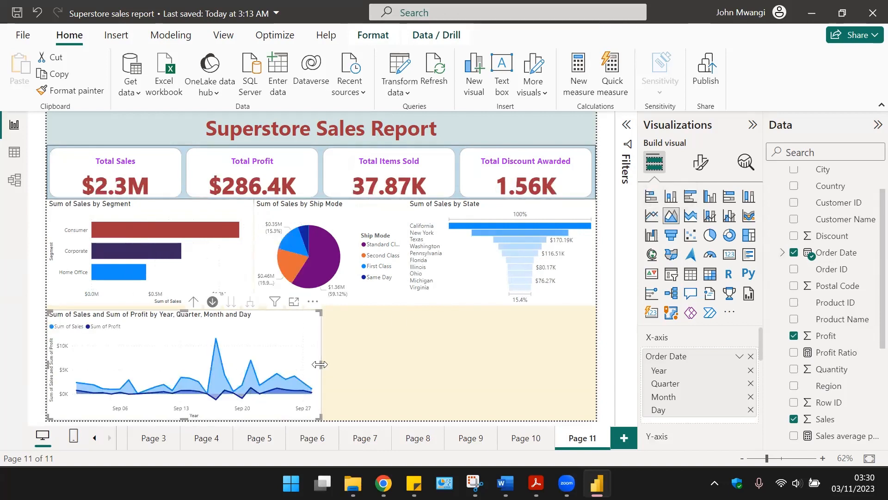
click(485, 336)
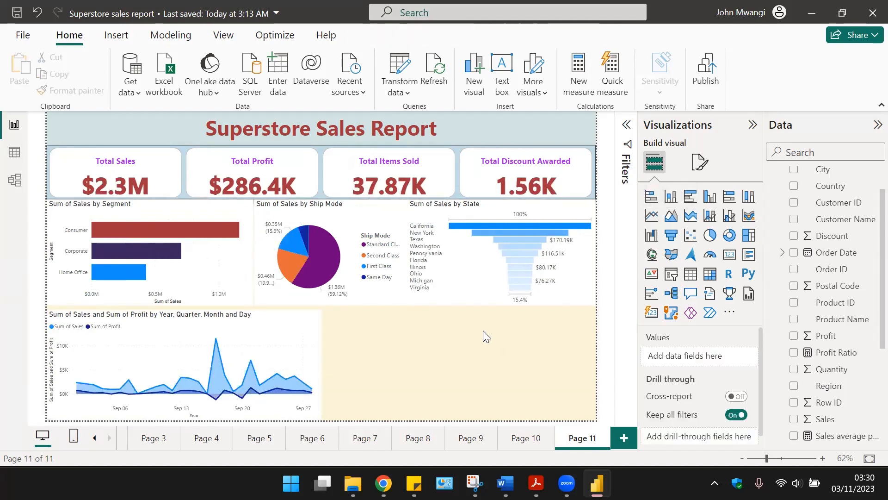
click(181, 311)
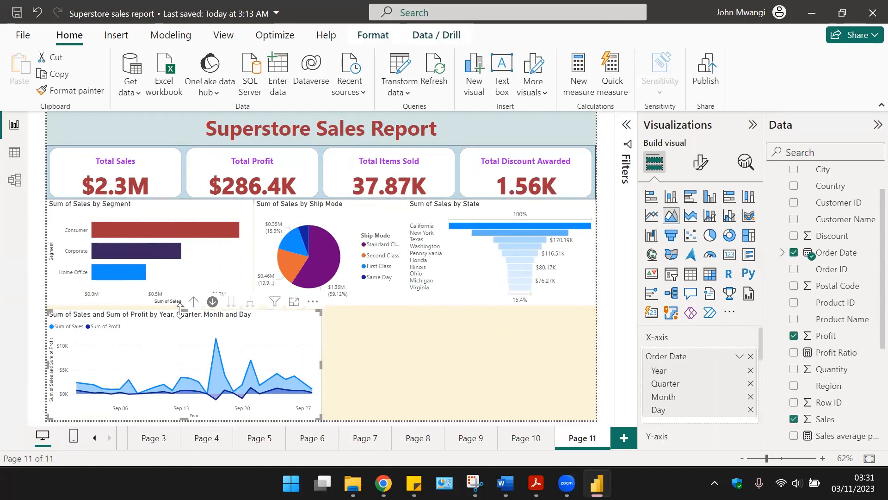
click(471, 378)
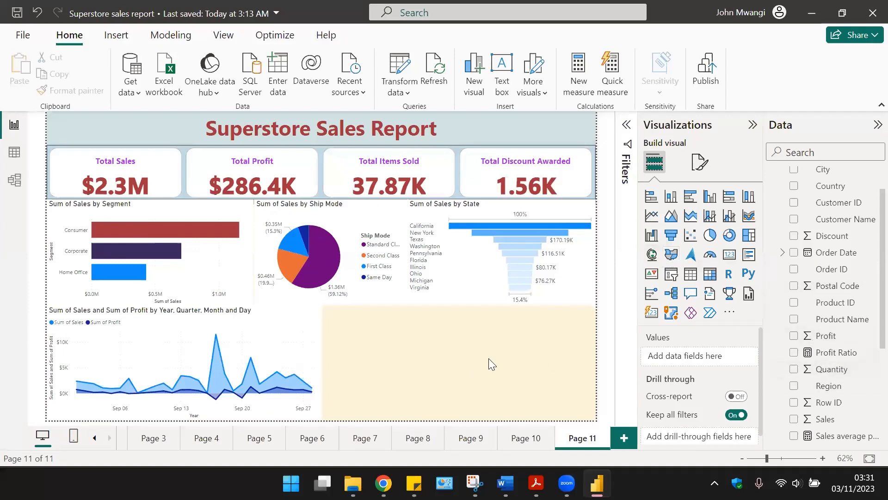
- Create a filled map of Sales by State in the empty space beside the area chart
scroll(842, 363, down, 4)
click(794, 335)
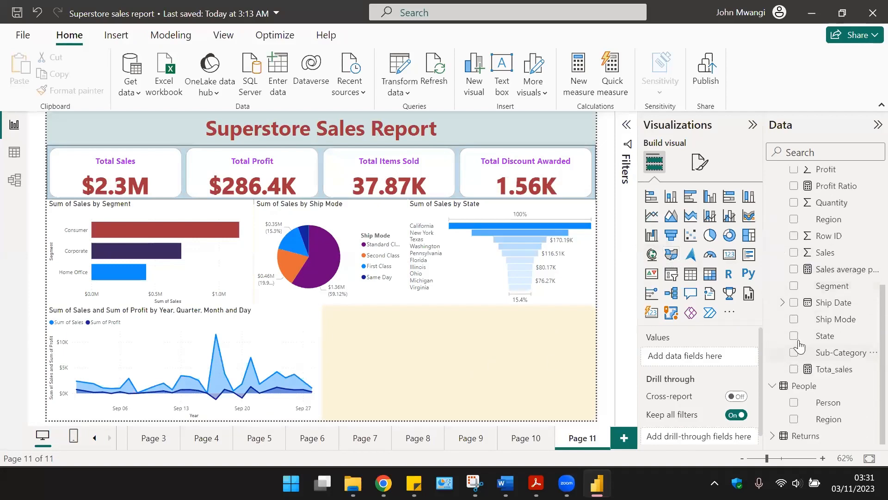
click(670, 257)
scroll(799, 383, up, 3)
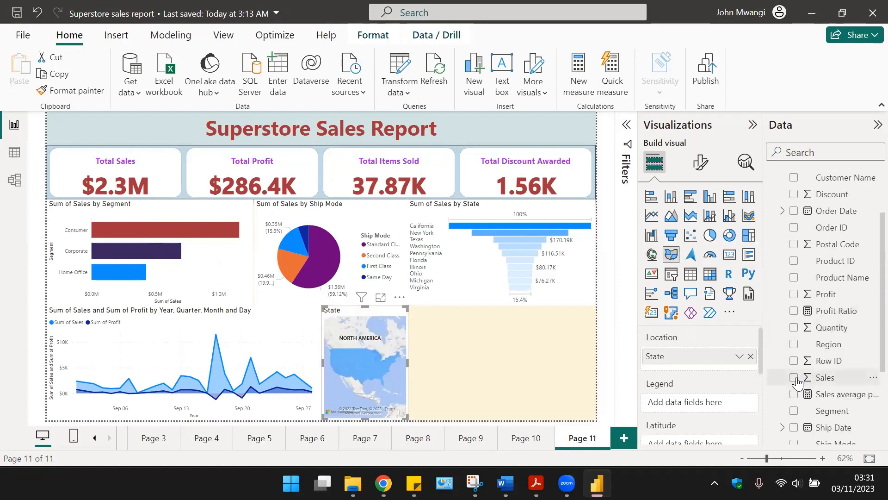
click(793, 378)
click(700, 162)
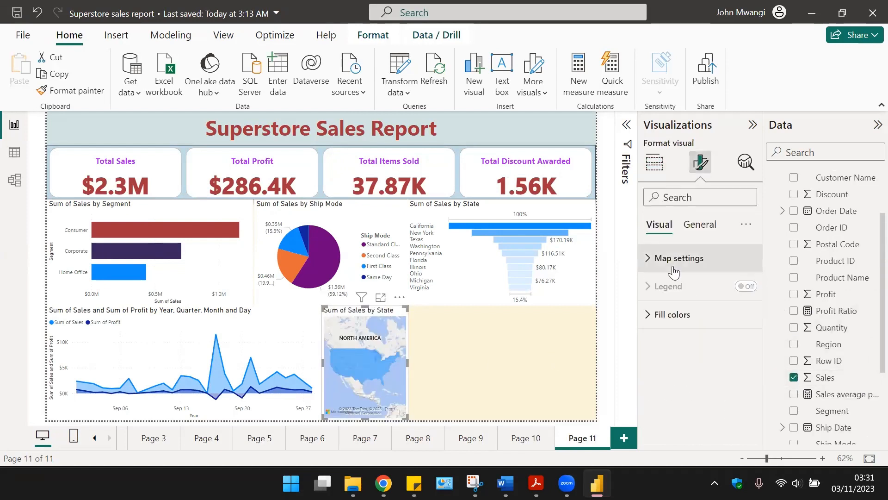
click(678, 260)
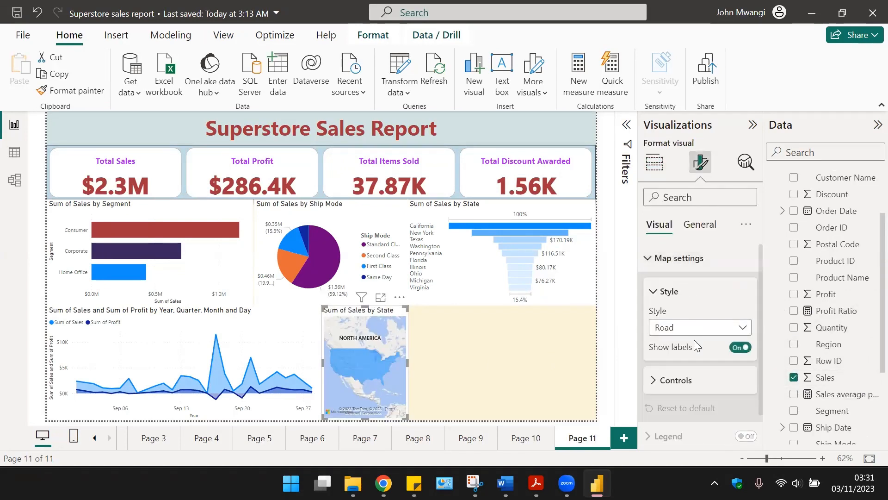
scroll(684, 345, down, 1)
click(685, 233)
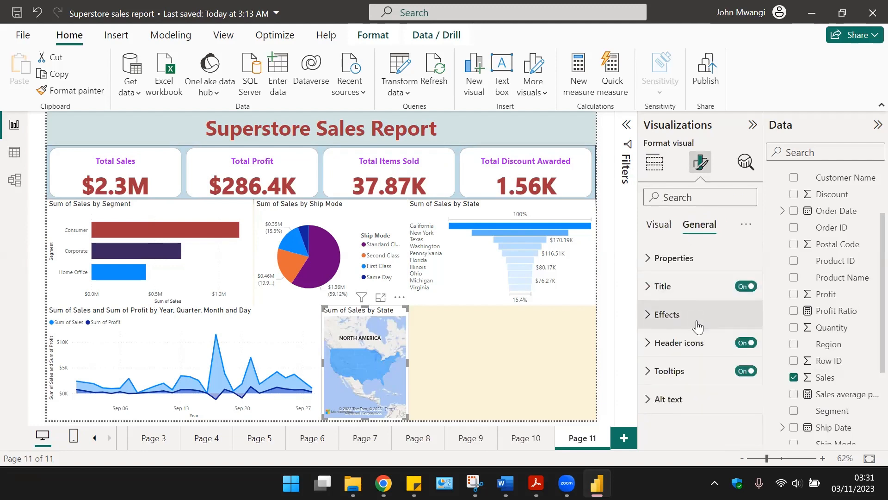
click(666, 313)
scroll(698, 384, down, 3)
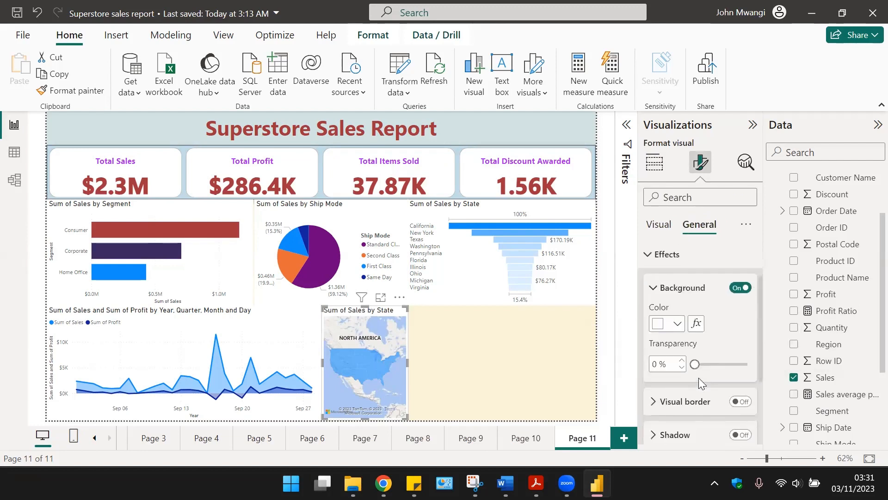
- Open conditional formatting for the map's default fill color and set its format style to Gradient
click(673, 409)
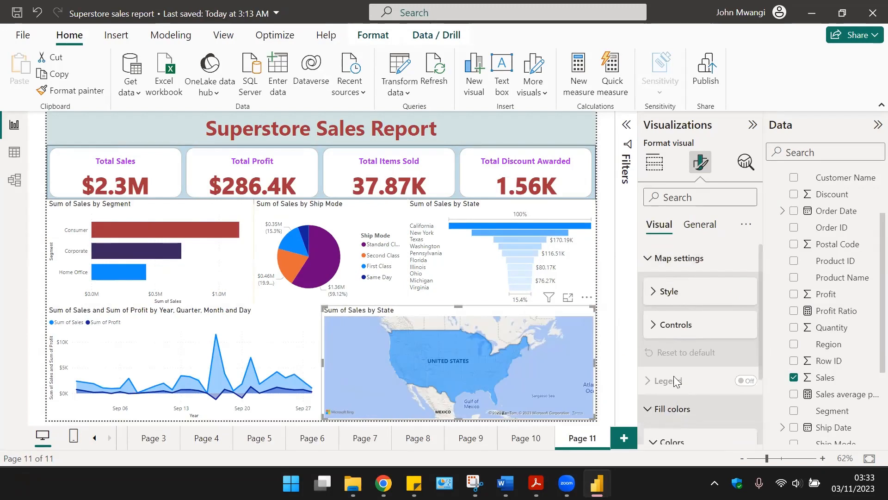
scroll(678, 359, down, 3)
click(697, 388)
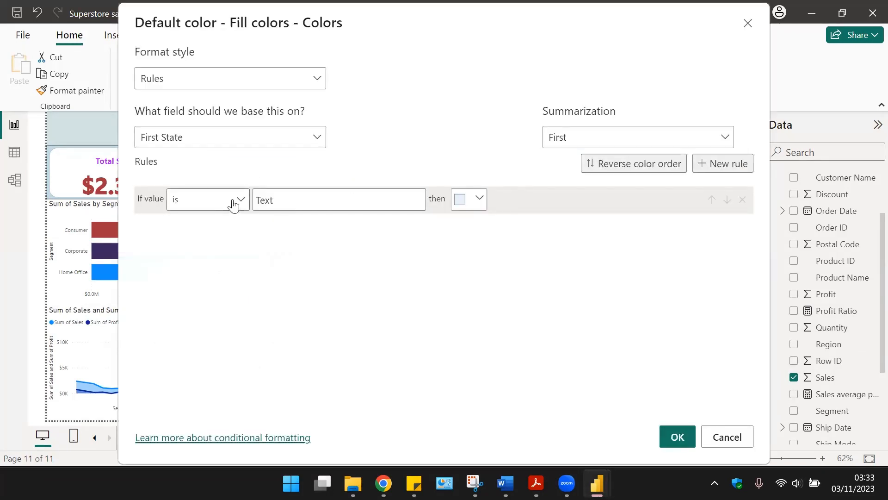
click(234, 202)
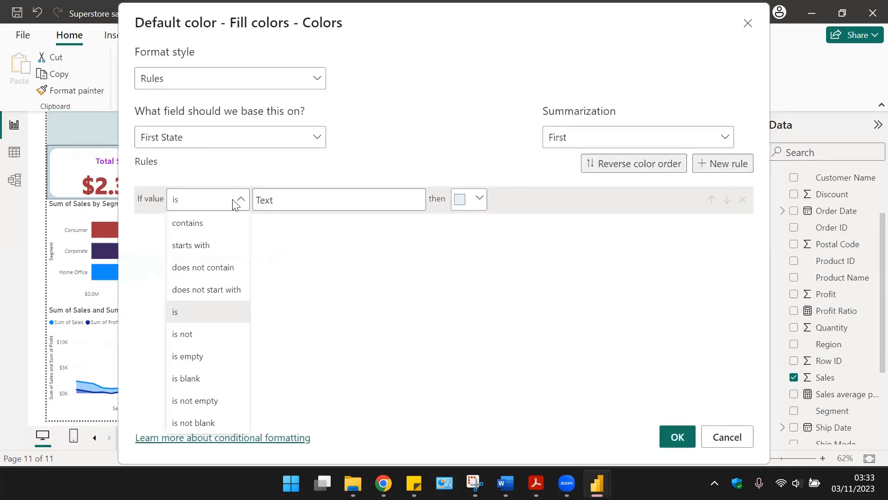
click(236, 90)
click(236, 90)
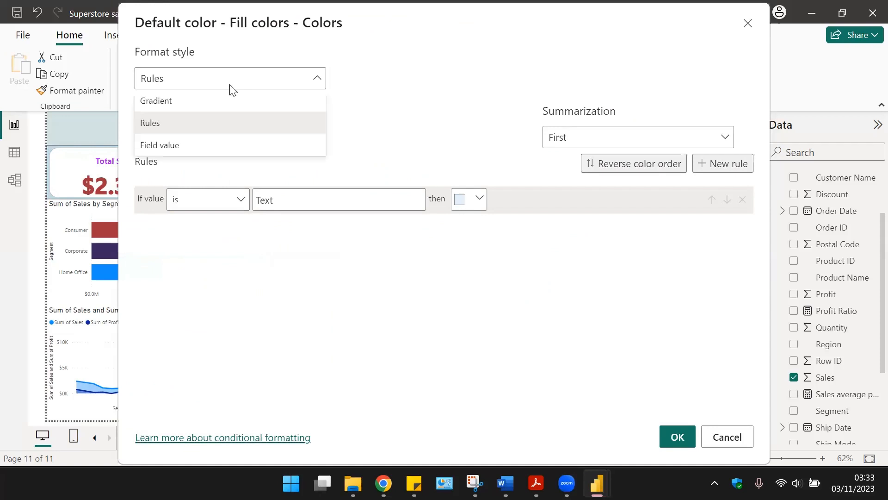
click(203, 104)
- Base the map's color gradient on the sum of Sales from the Orders table
click(277, 143)
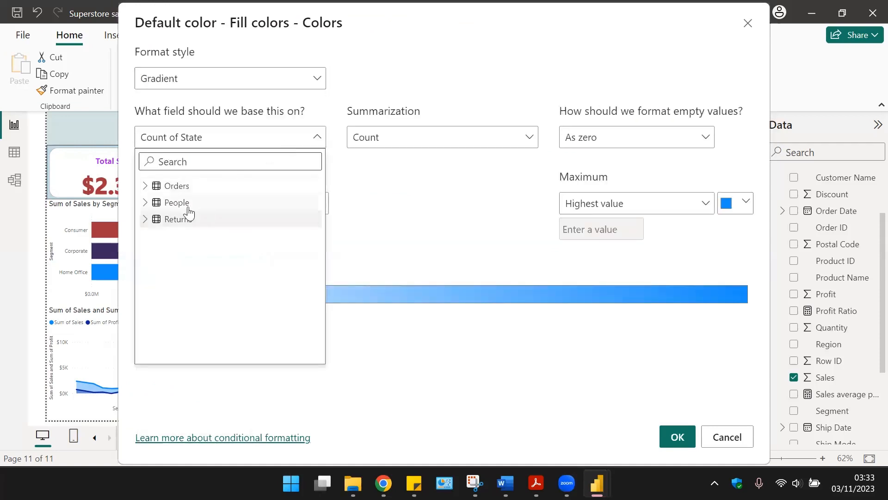
click(145, 187)
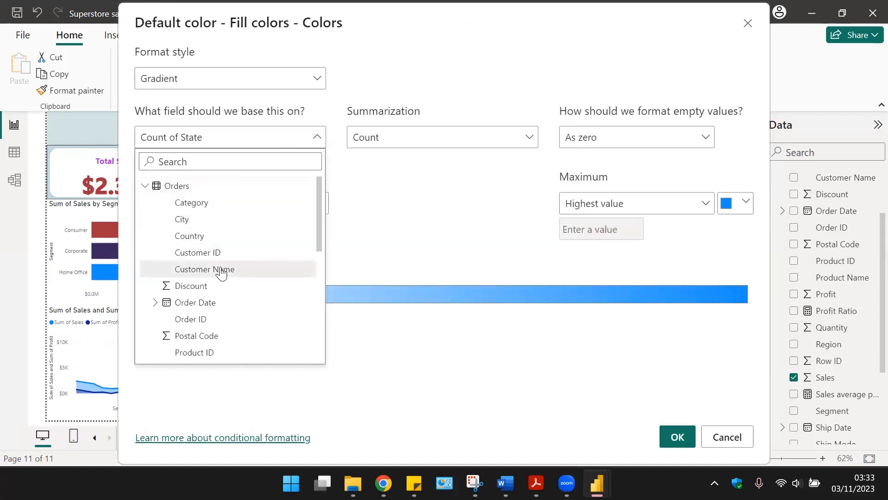
scroll(223, 304, down, 3)
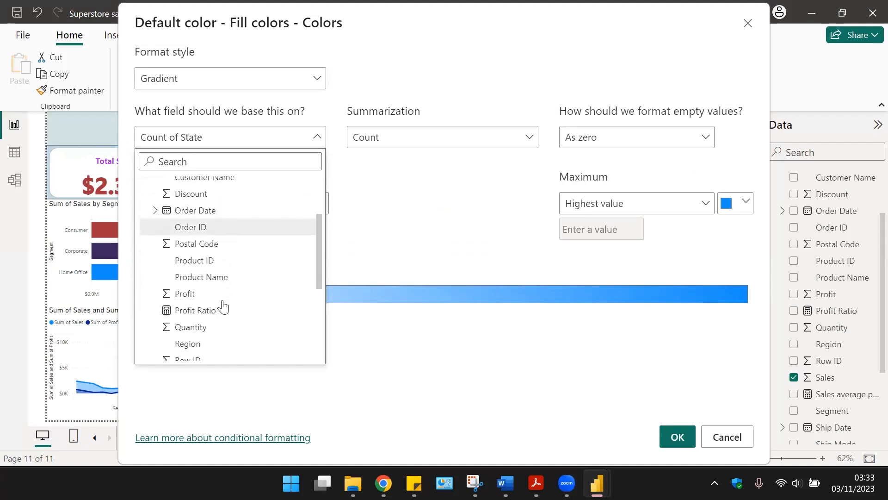
scroll(223, 304, down, 2)
click(193, 276)
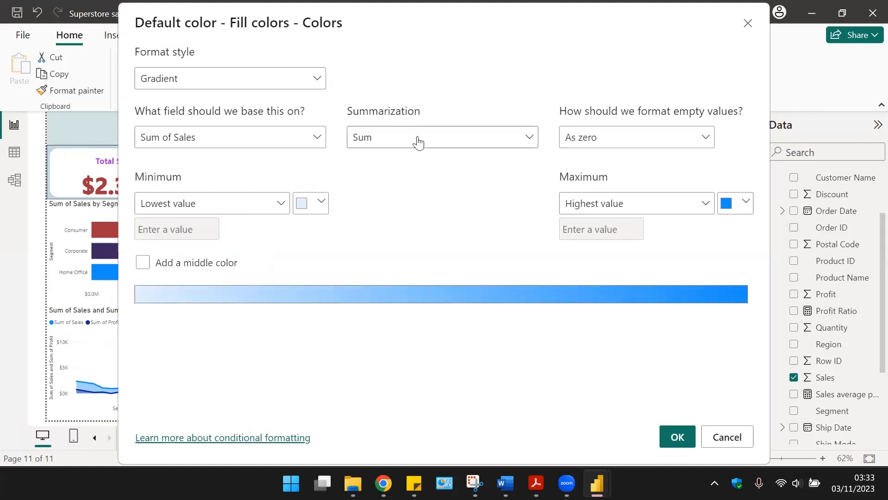
- Add a middle color to the gradient and set the lowest value's color to light orange
click(143, 263)
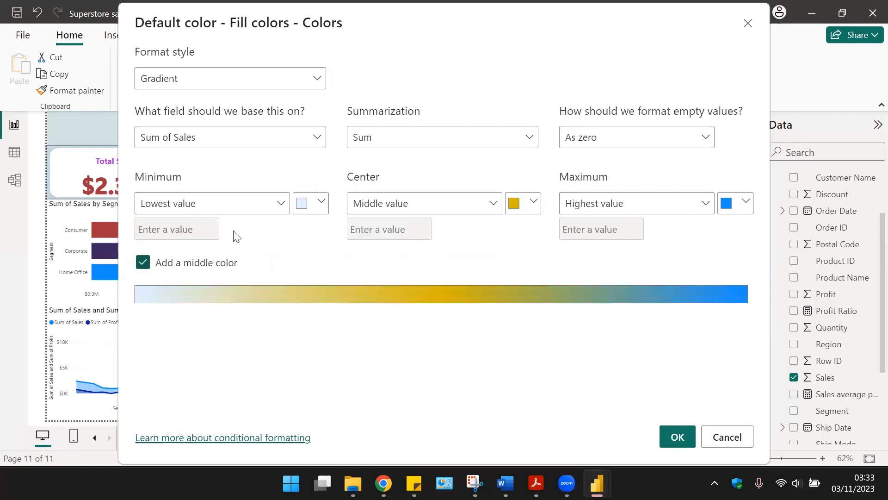
click(320, 204)
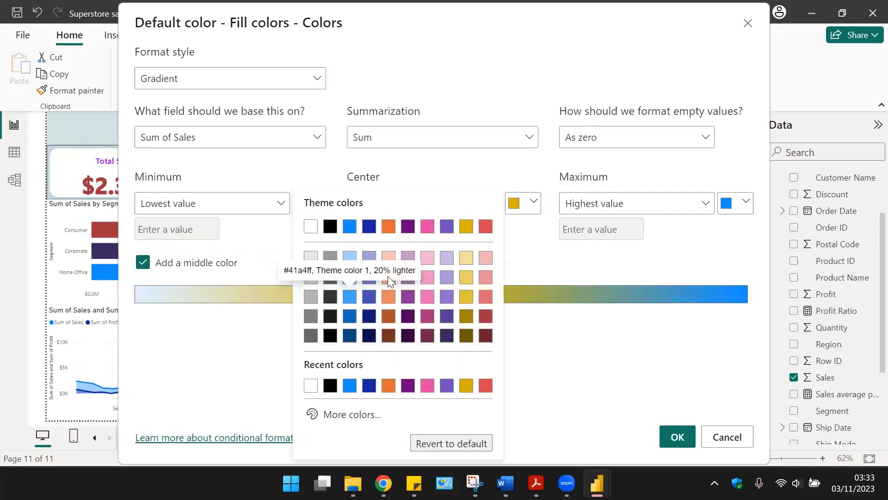
click(388, 296)
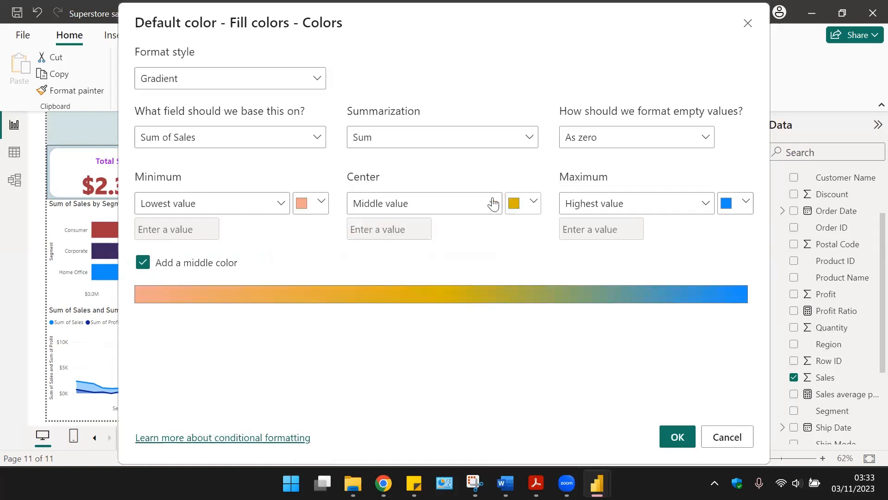
click(320, 204)
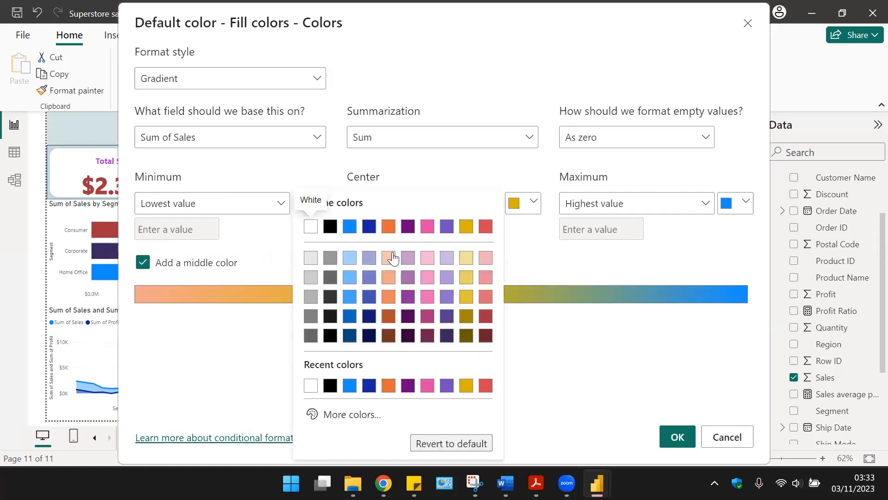
click(392, 259)
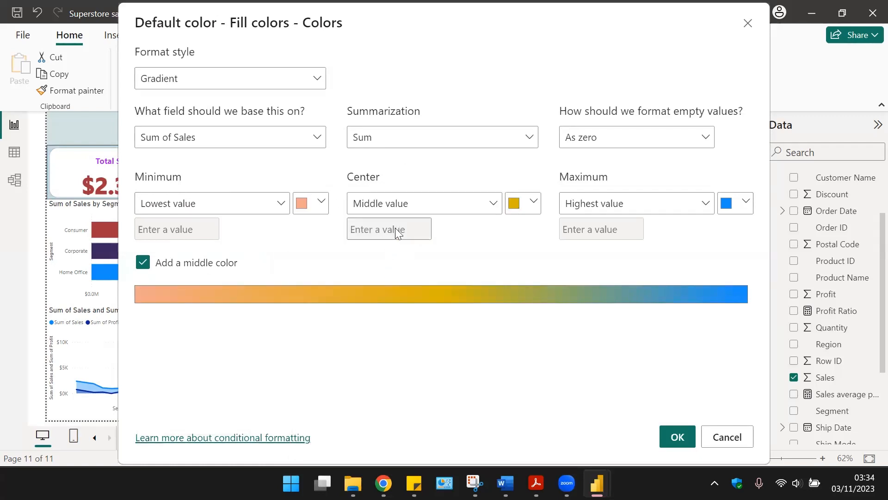
- Set the gradient's center color to light purple and its maximum to dark blue, and apply the map's fill colors
click(493, 204)
click(512, 204)
click(533, 204)
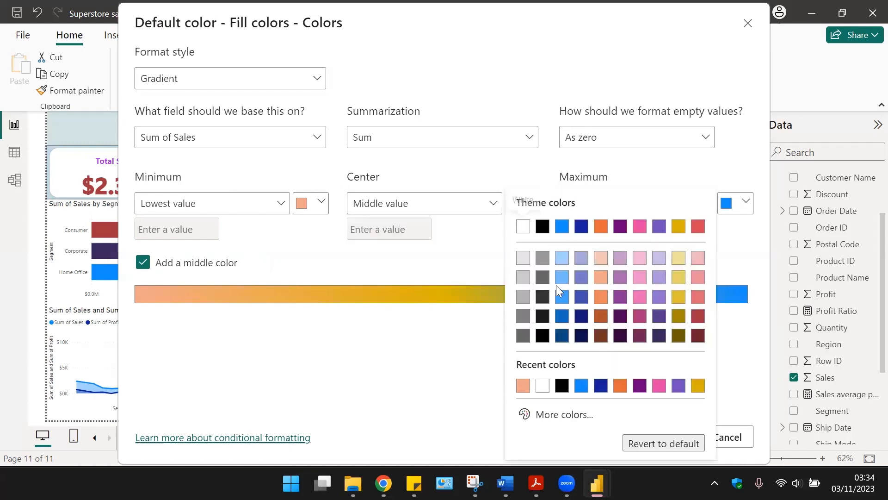
click(659, 296)
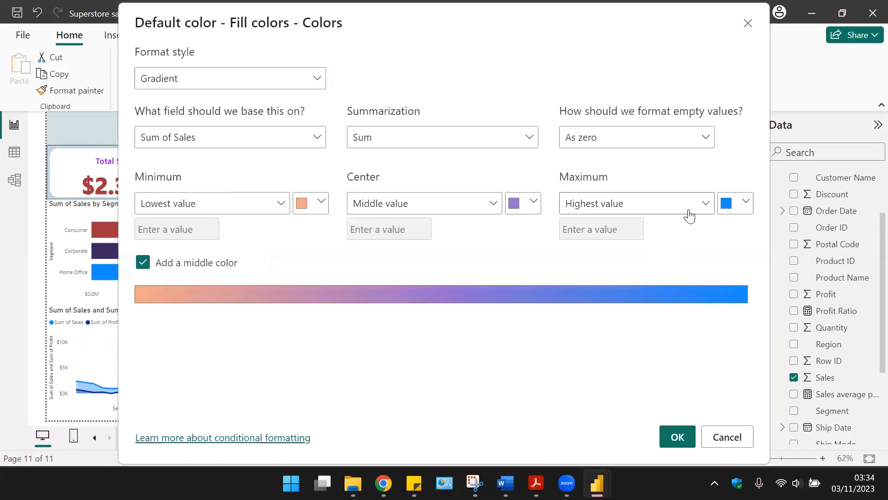
click(742, 204)
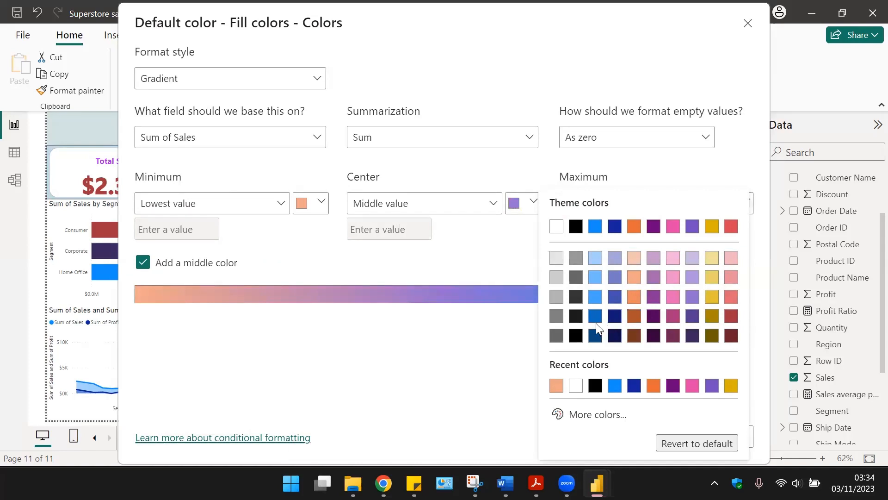
click(596, 320)
click(677, 439)
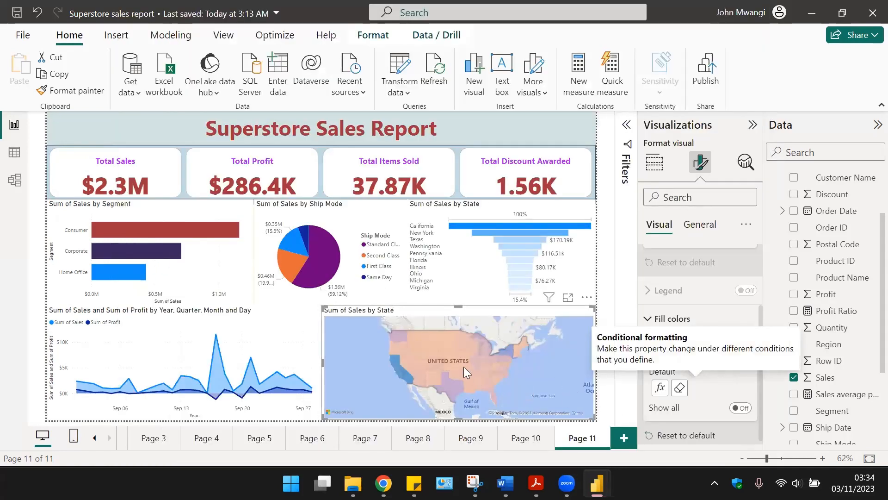
- Highlight the report by single states on the map, including Texas, and finish with California selected
click(476, 369)
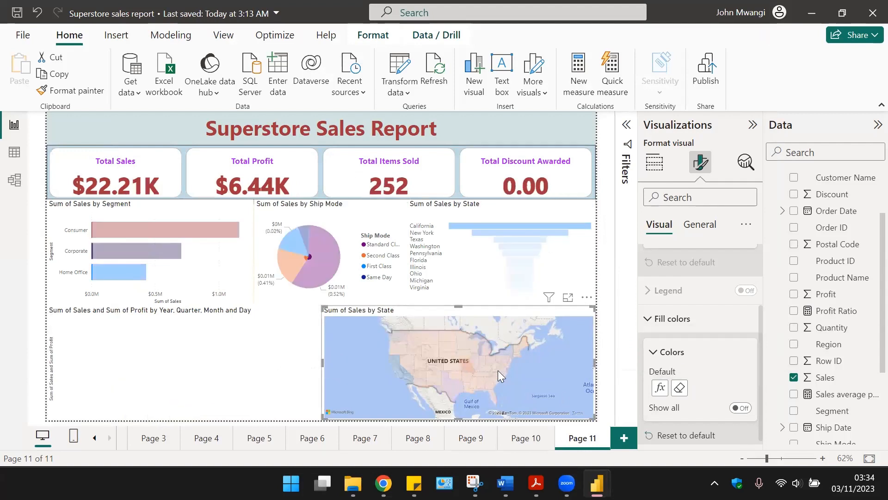
click(451, 390)
click(433, 385)
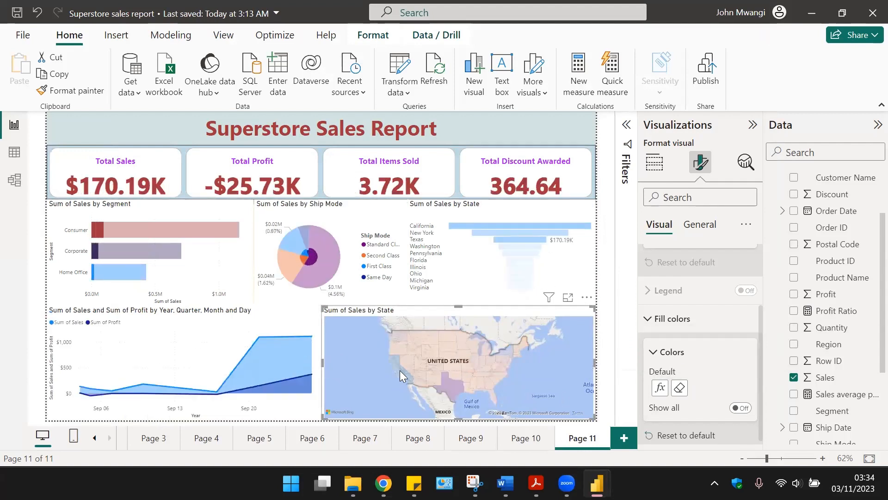
click(399, 370)
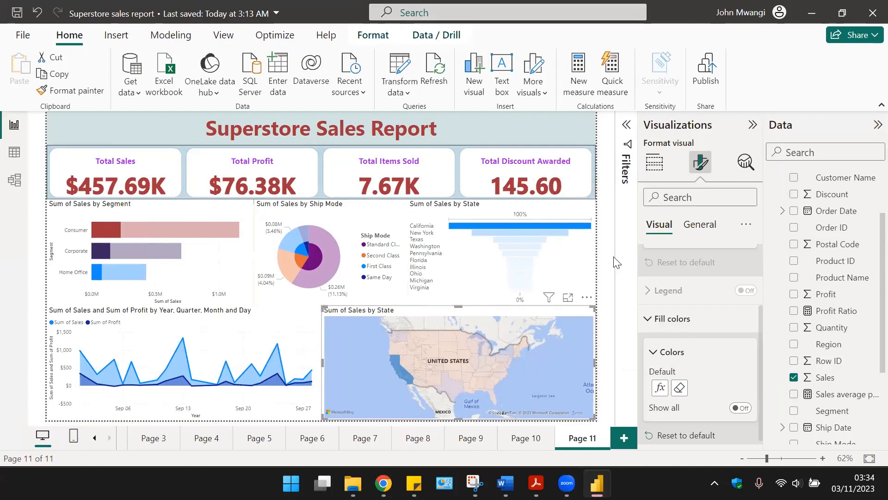
- Remove Total Discount Awarded from the card visual so it holds only Total Sales, Total Profit and Total Items Sold
click(573, 176)
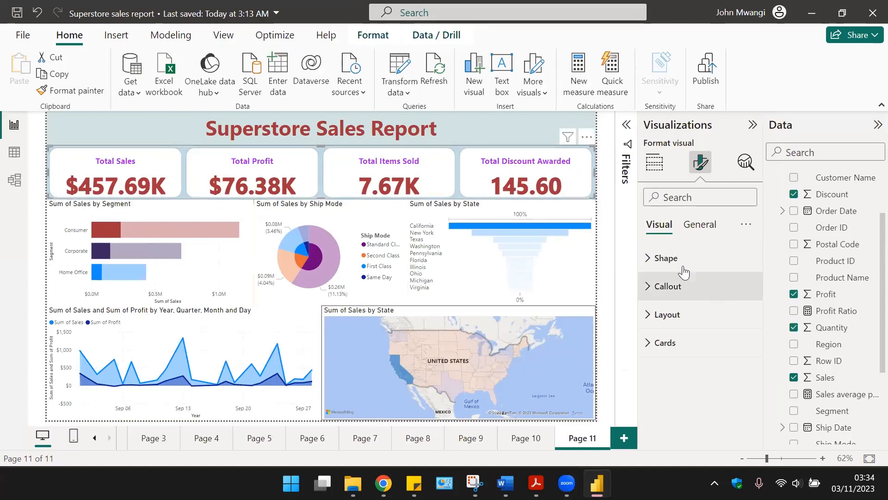
click(654, 162)
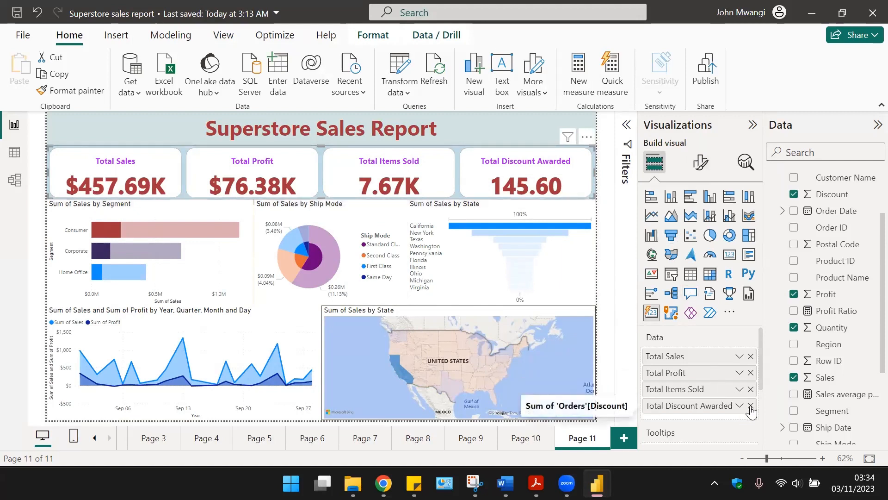
drag(658, 387, 554, 220)
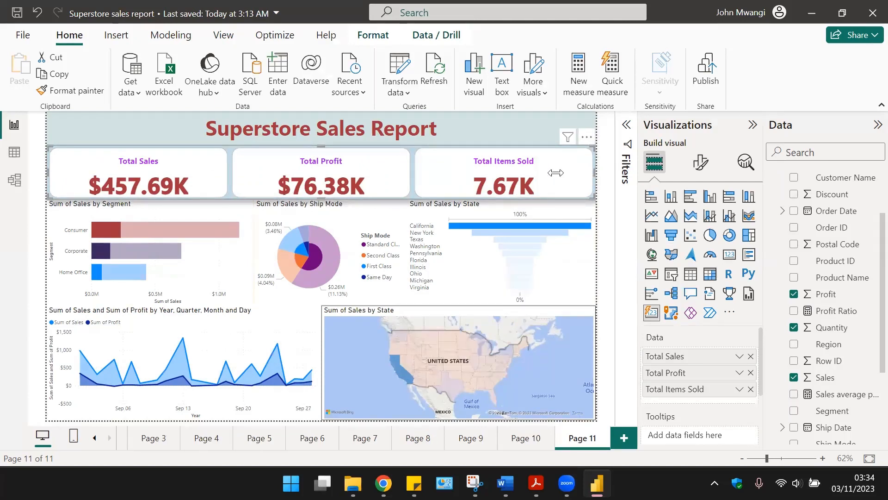
click(533, 178)
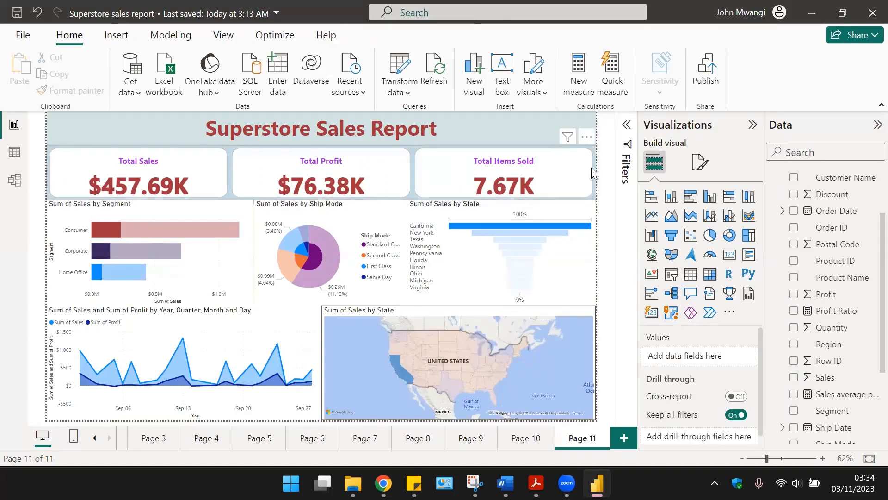
- Narrow the card visual to free up space on the right side of its row
click(592, 183)
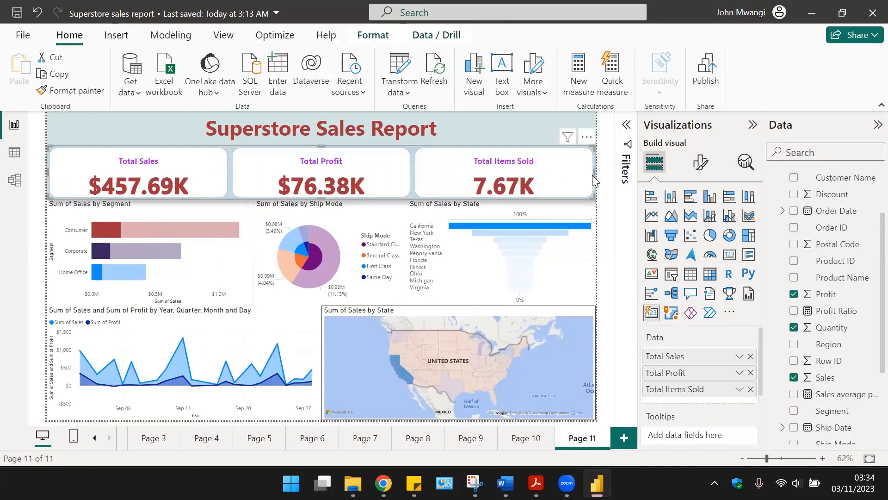
drag(594, 170, 478, 177)
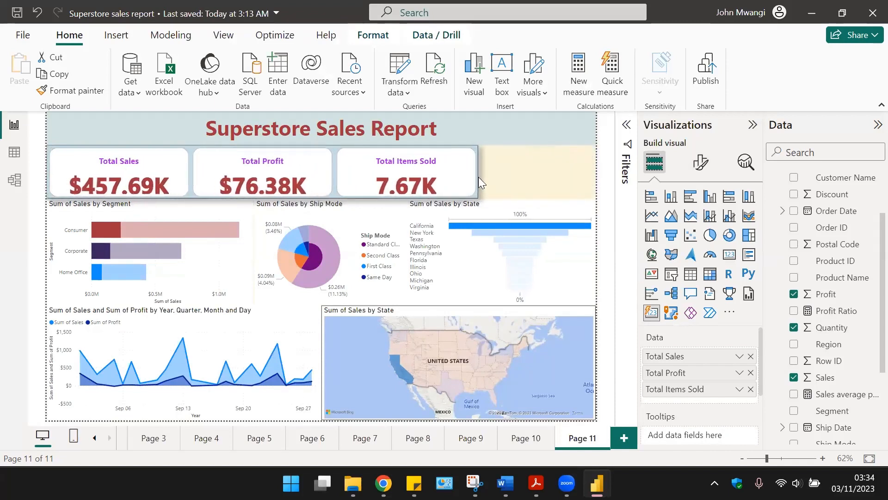
click(544, 177)
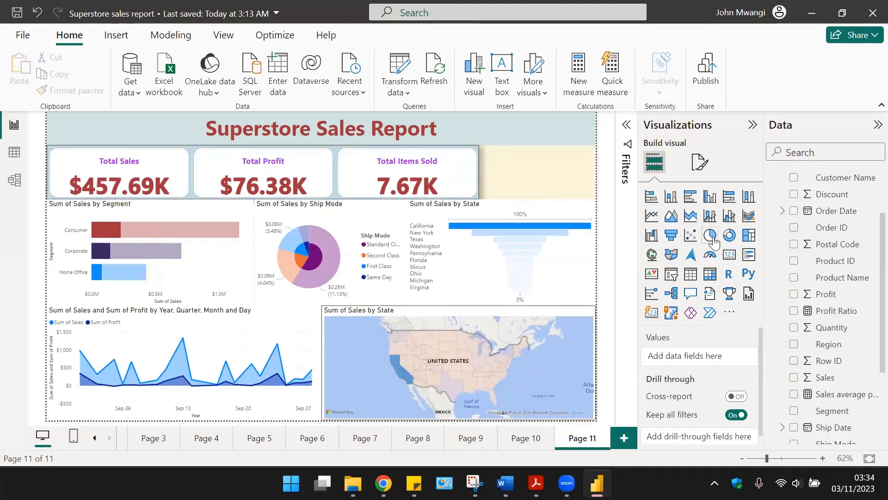
- Add a gauge showing Profit Ratio and set its target color to magenta
click(710, 254)
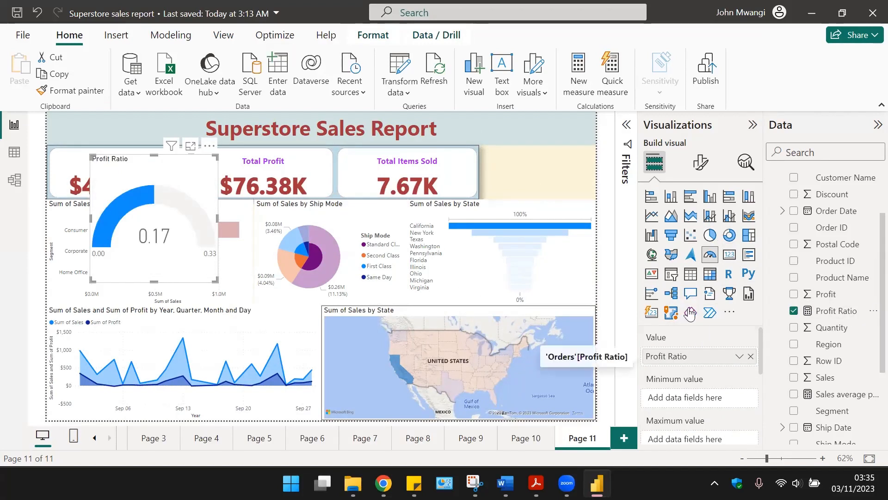
click(700, 162)
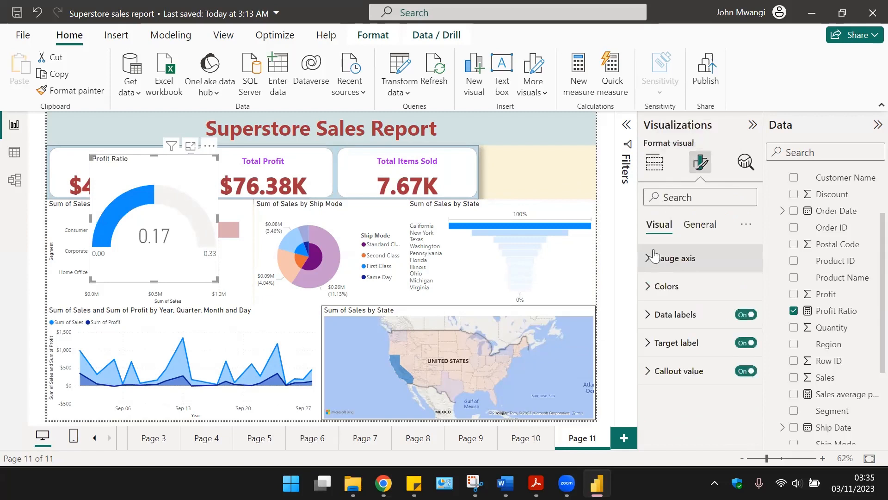
click(652, 286)
click(666, 368)
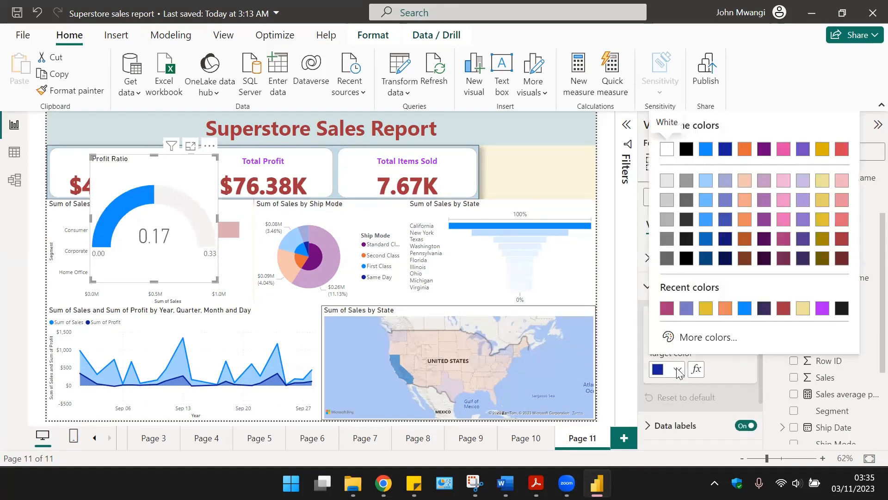
click(666, 309)
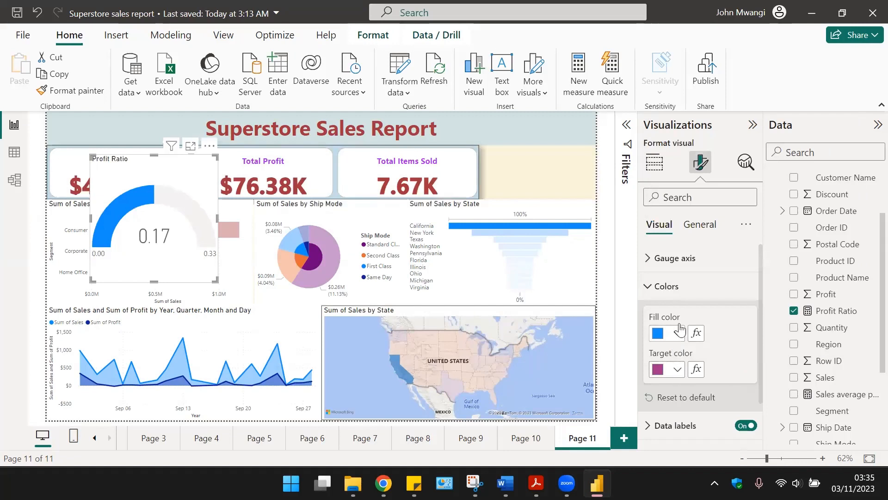
- Turn off the target label on the Profit Ratio gauge
click(676, 258)
click(675, 258)
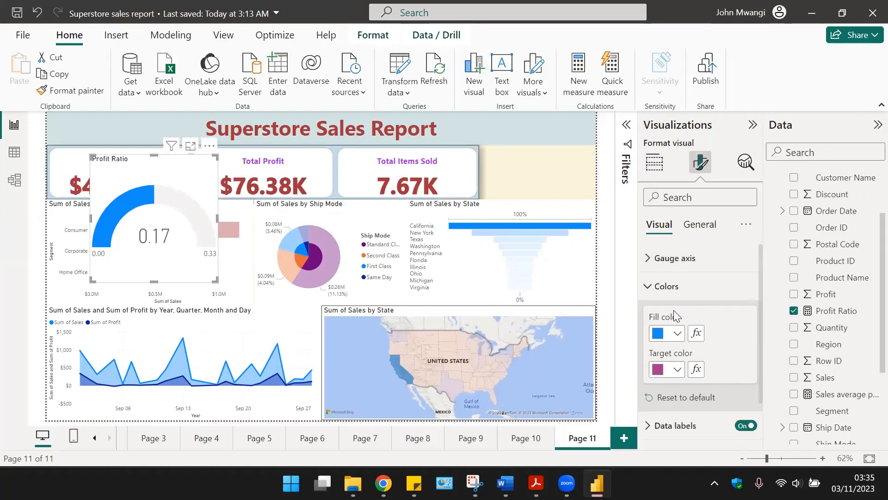
scroll(673, 259, down, 1)
click(744, 402)
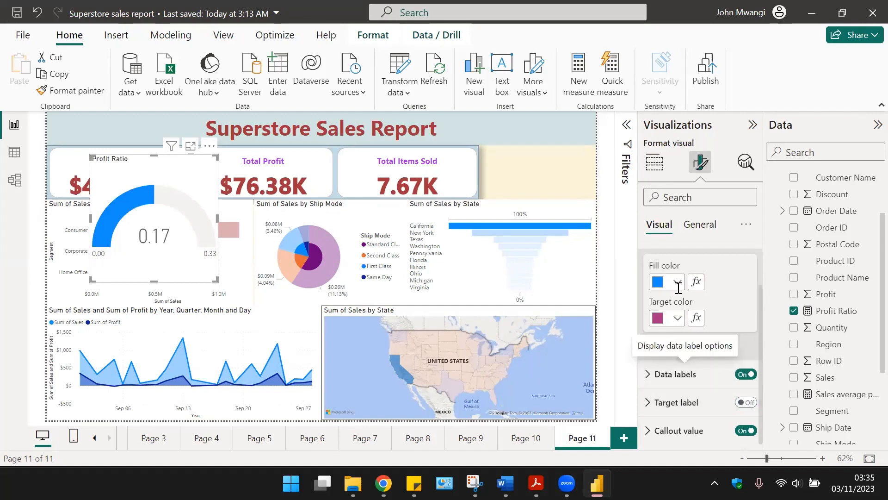
- Set the gauge axis minimum to 0 and the maximum to 0.25
click(699, 224)
click(659, 224)
click(671, 256)
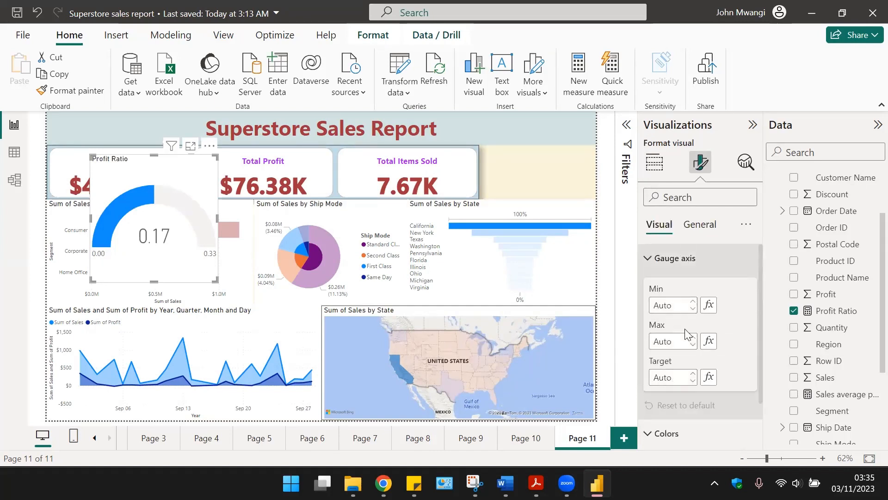
scroll(688, 350, down, 1)
scroll(666, 296, up, 1)
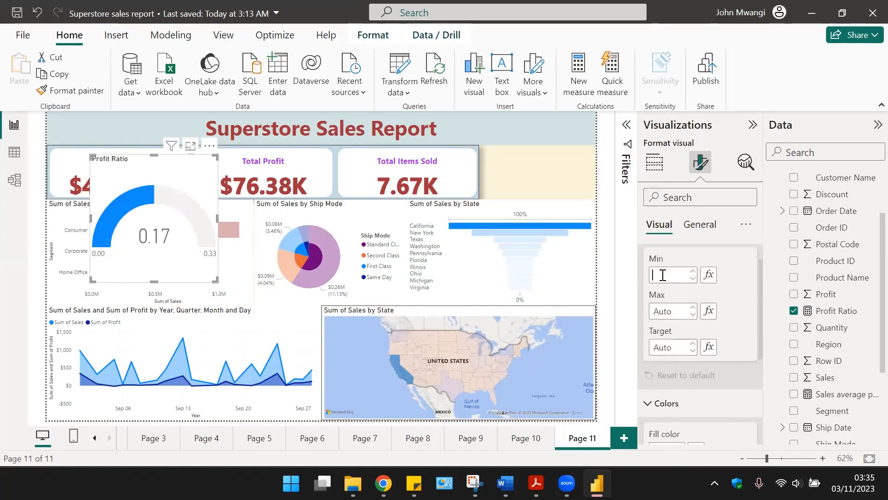
text(0)
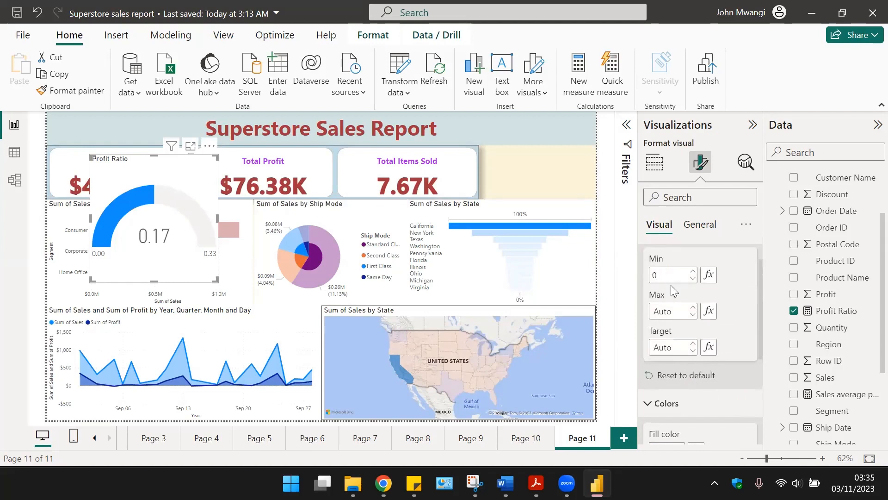
click(659, 312)
text(0)
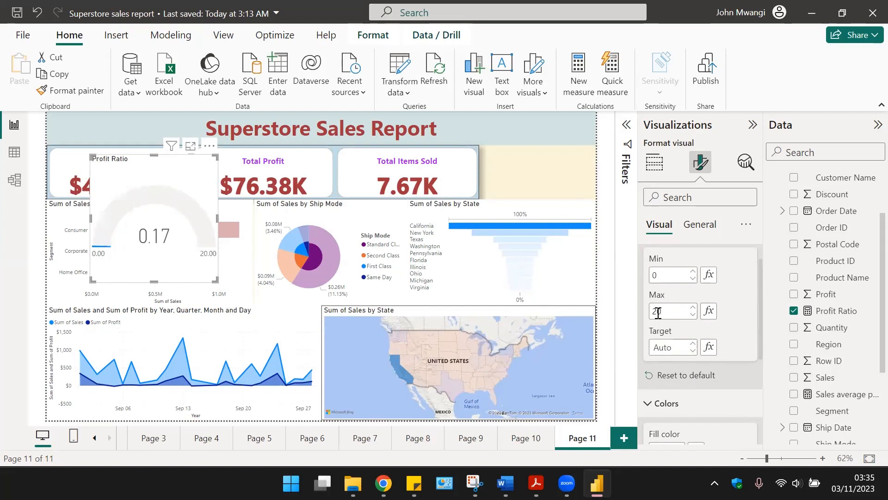
text(.2)
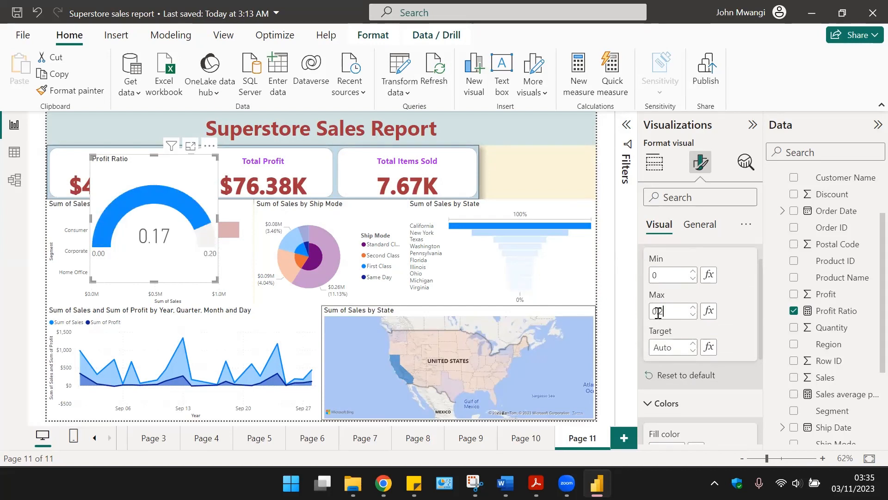
text(5)
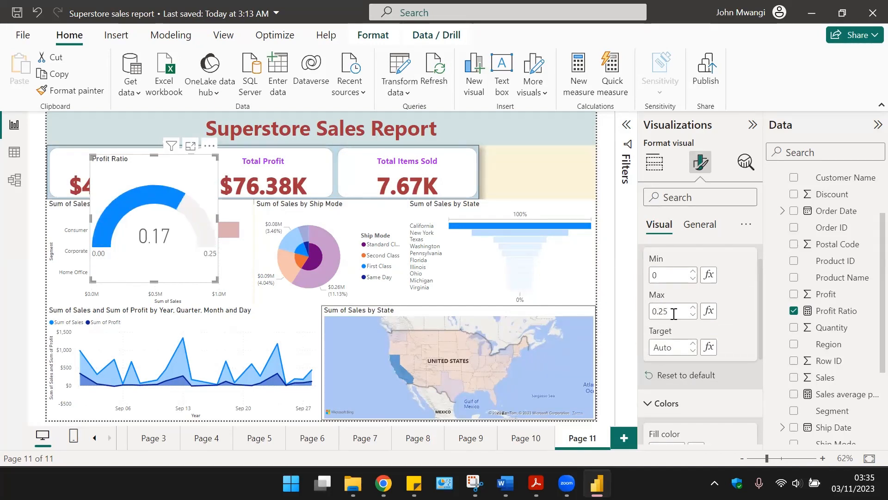
- Set the gauge's target to 0.2 and raise its axis maximum to 0.3
click(675, 346)
text(0.02)
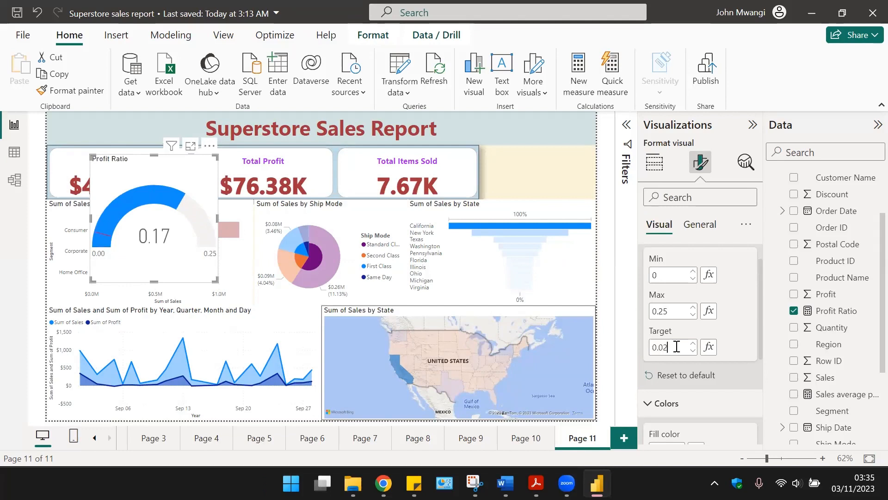
click(673, 311)
text(0.)
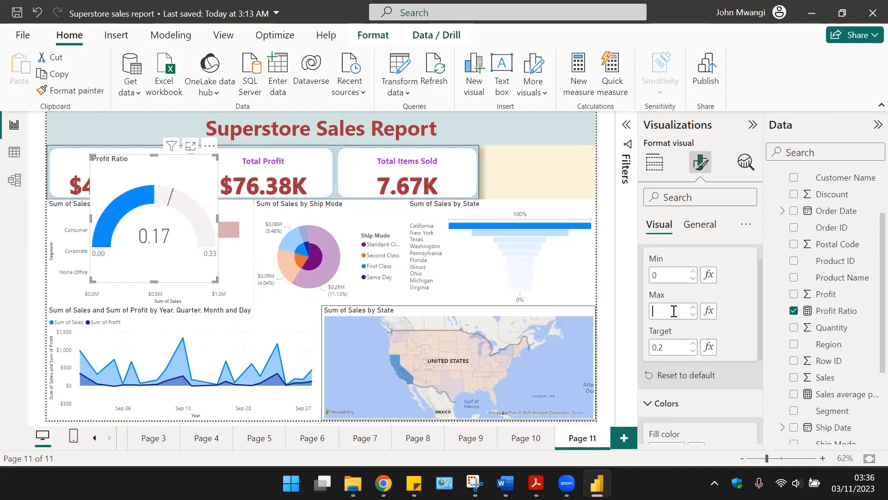
text(3)
key(Return)
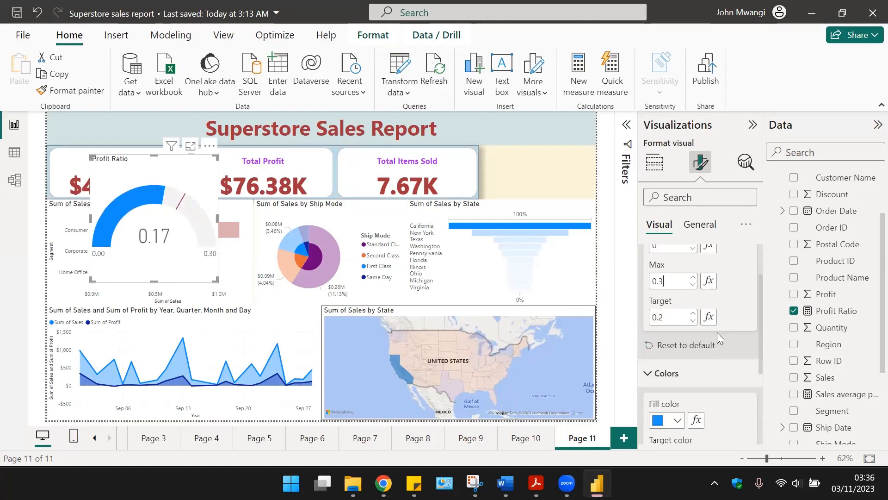
- Place the Profit Ratio gauge beside the Total Items Sold card and resize it to fill the empty space in that row
click(662, 171)
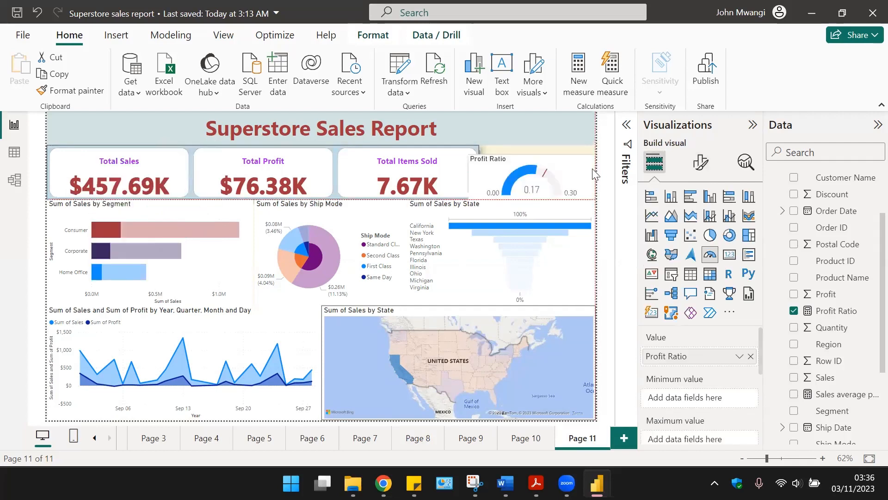
drag(592, 172, 593, 168)
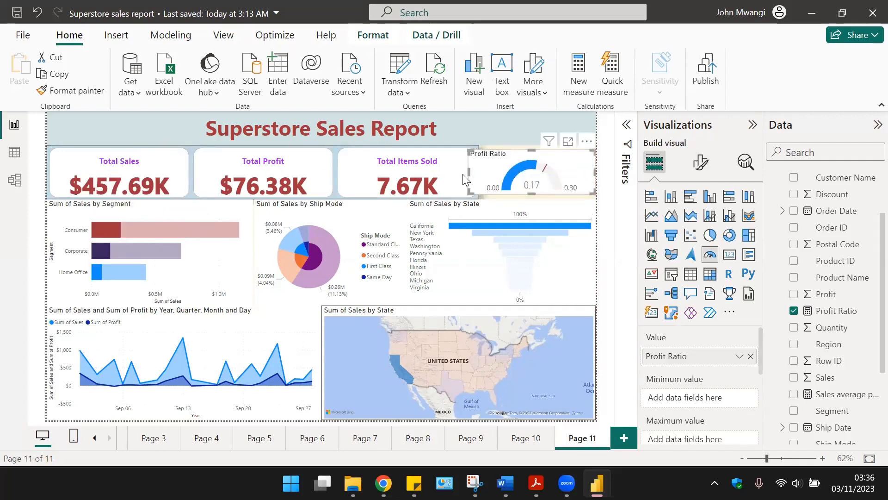
mouse_move(469, 172)
mouse_down()
mouse_move(481, 172)
mouse_move(480, 162)
mouse_up()
drag(537, 149, 538, 147)
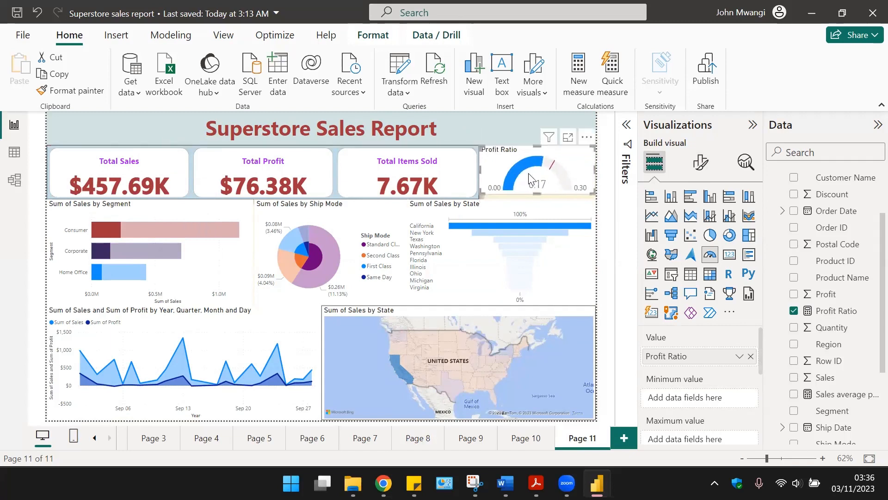
drag(540, 197, 540, 200)
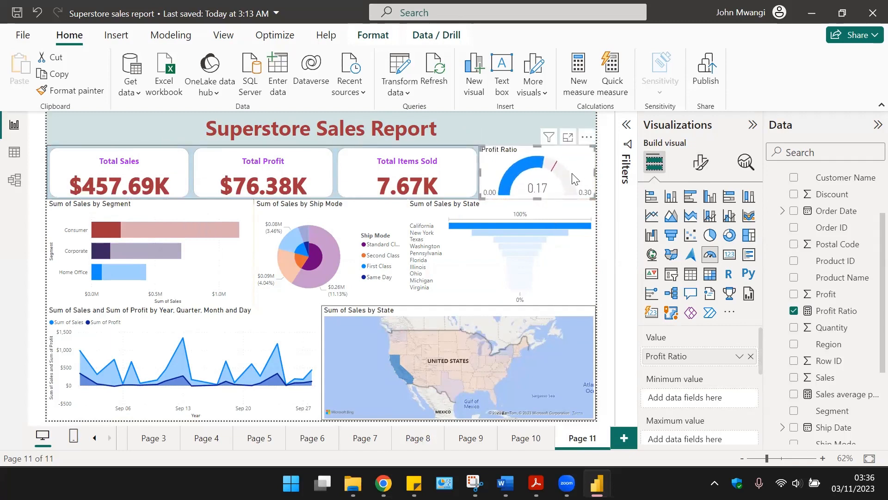
- Give the gauge a light blue background with 74% transparency
click(701, 162)
click(710, 224)
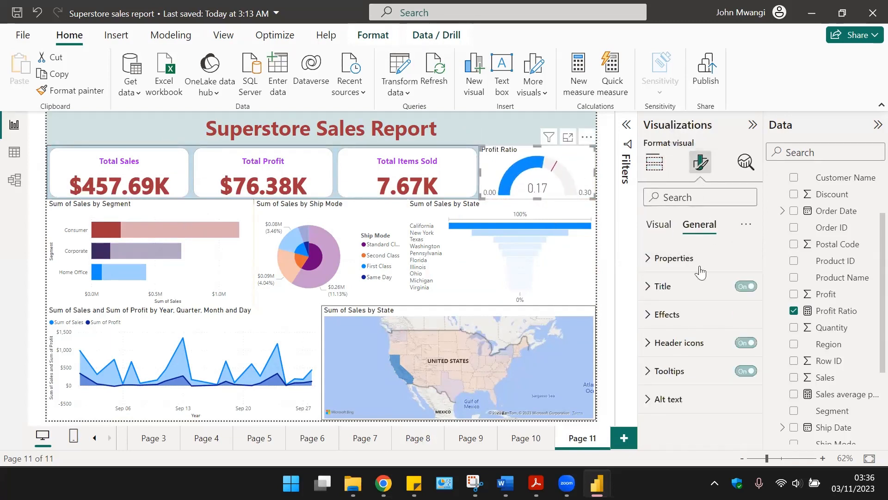
click(668, 314)
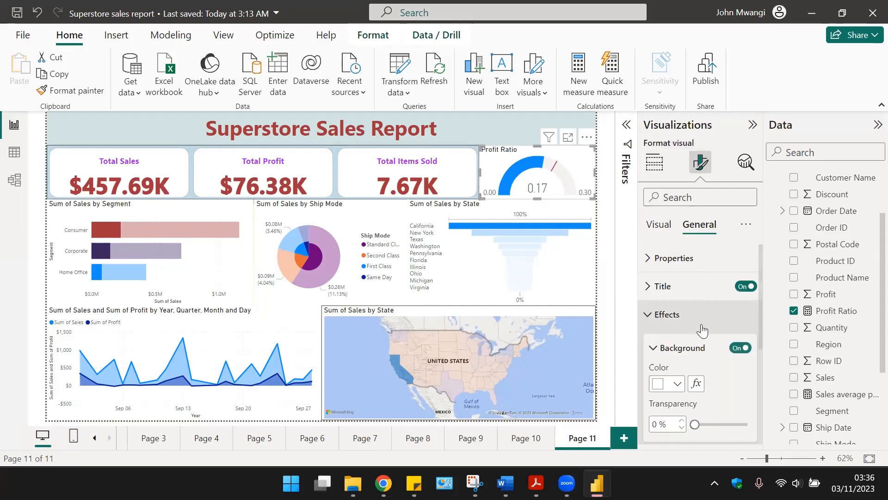
click(681, 388)
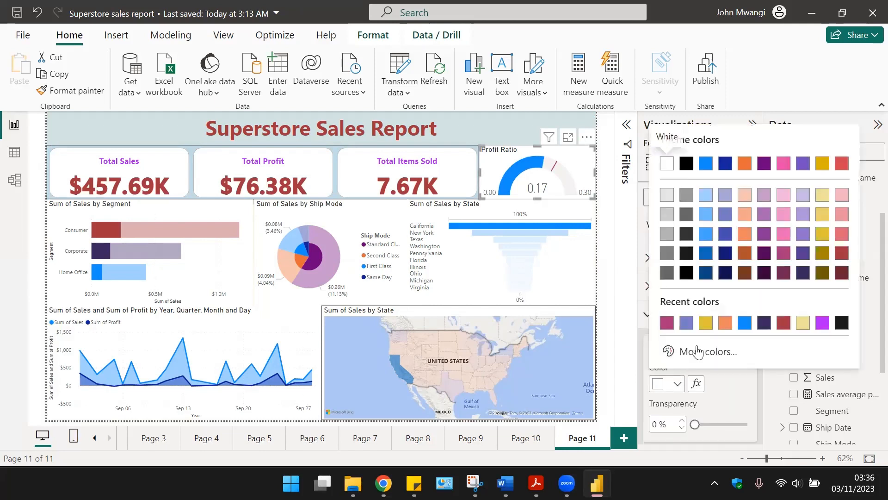
click(706, 214)
drag(695, 424, 734, 425)
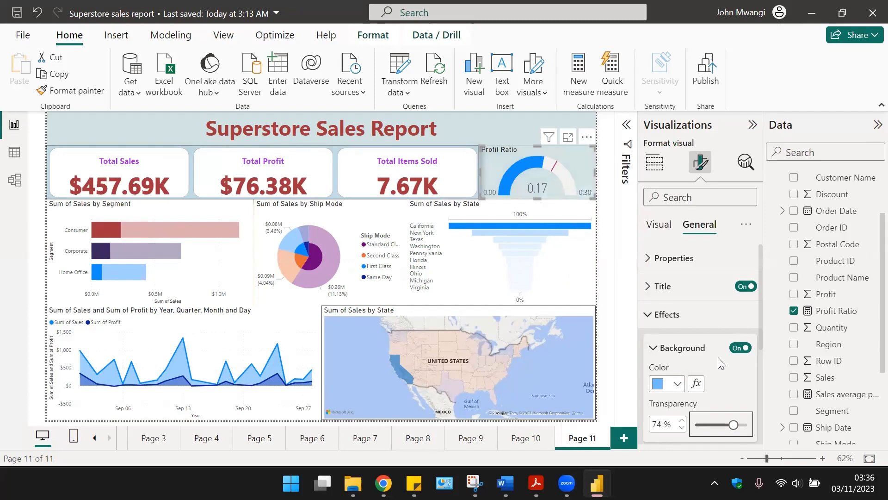
- Set the gauge's fill color to purple #B21FFC
click(658, 225)
click(677, 334)
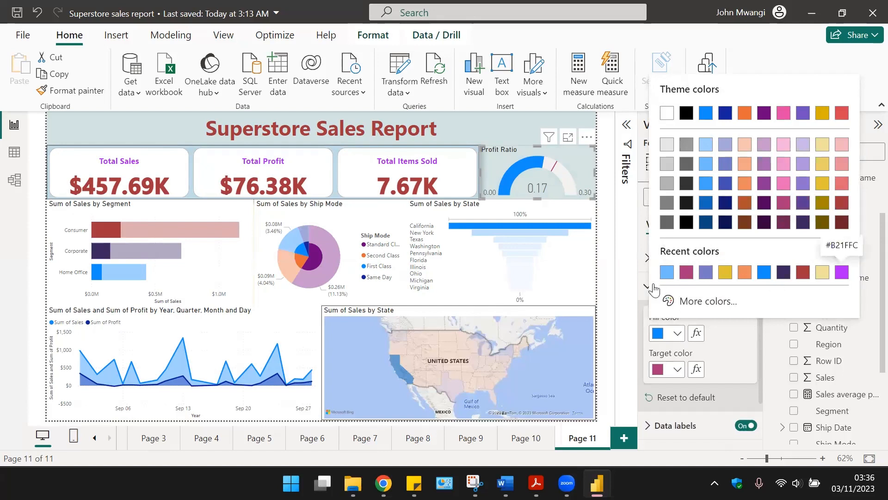
click(841, 272)
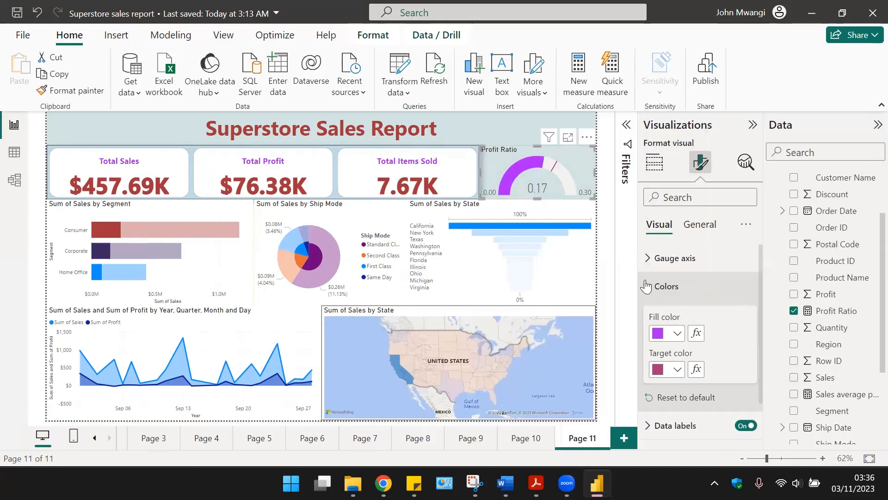
- Center the gauge's Profit Ratio title horizontally
click(694, 230)
click(689, 286)
scroll(706, 354, down, 3)
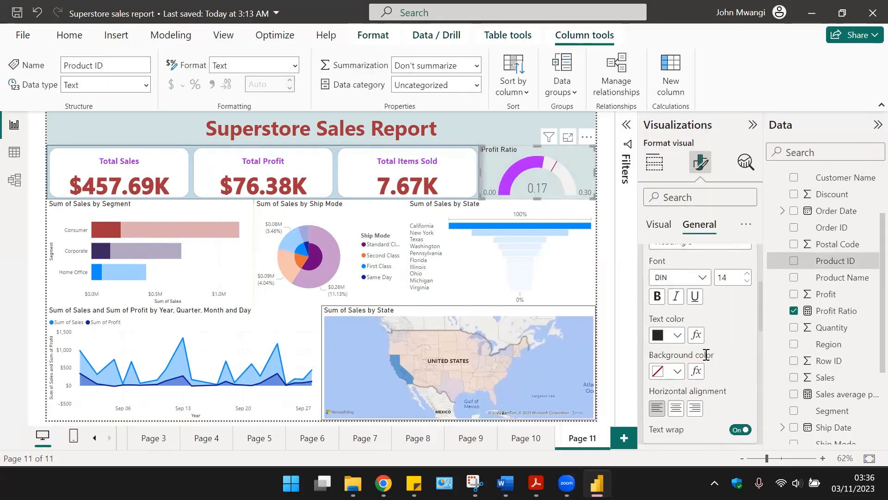
click(676, 407)
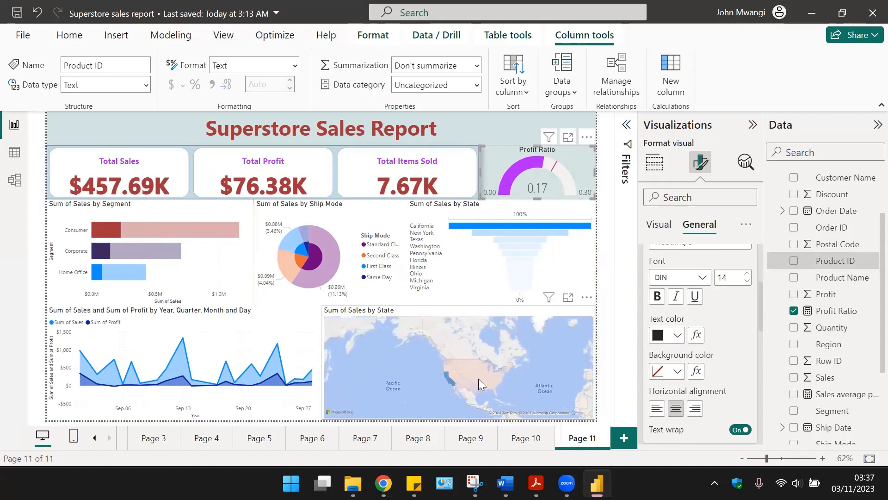
- Check how the cards, gauge and charts respond to selecting single states on the map, including Missouri and Texas, ending on South Dakota
click(478, 378)
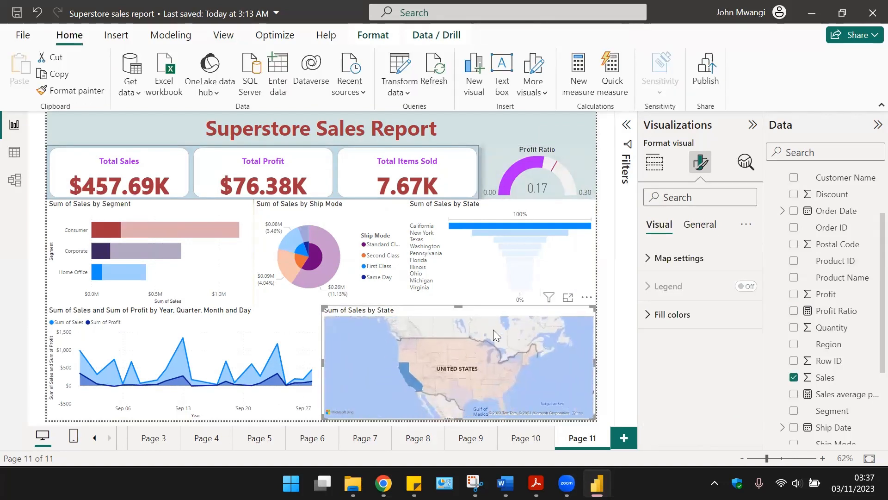
click(476, 363)
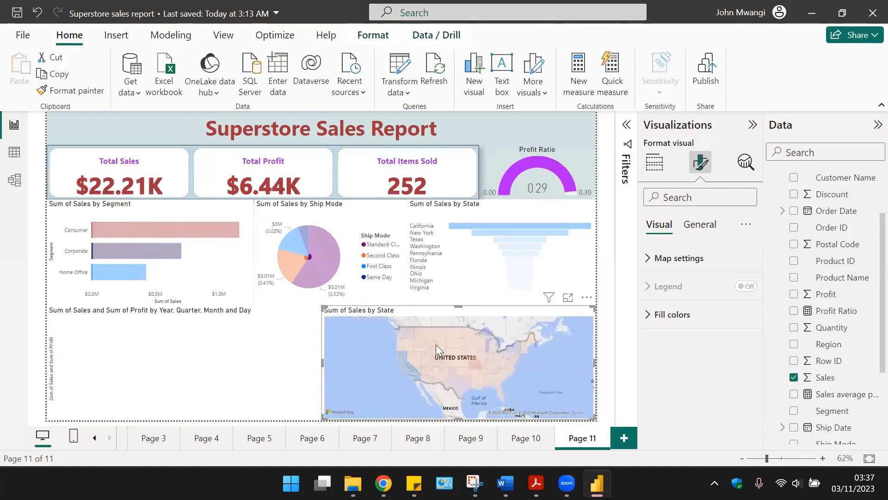
click(438, 363)
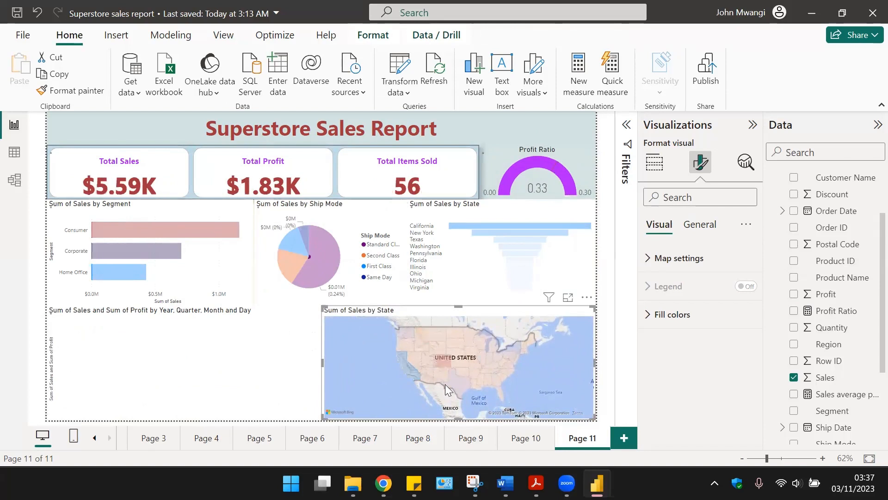
click(462, 377)
click(498, 374)
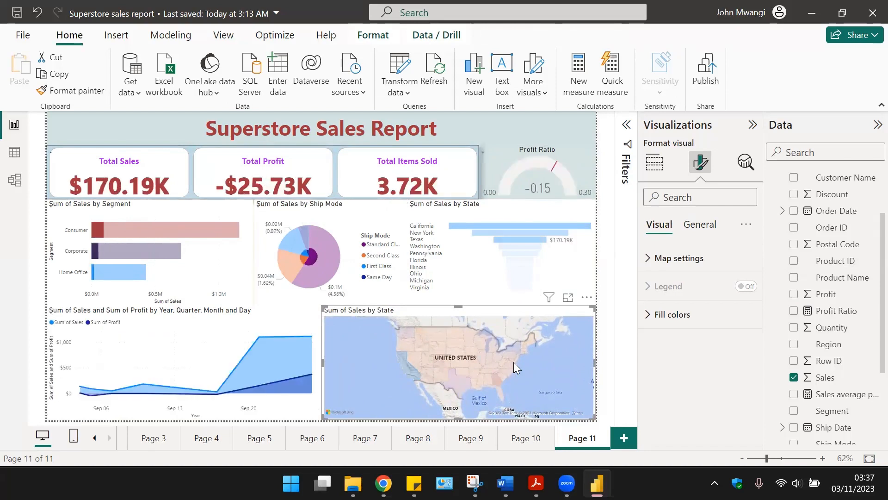
click(513, 355)
click(456, 343)
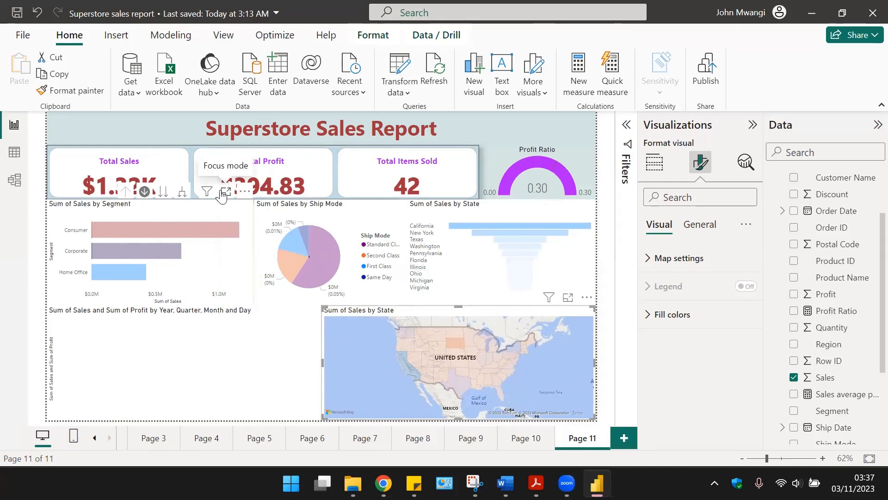
- Enlarge the sales-by-segment bar chart, drill into the Consumer segment by region, and return to the report page
click(225, 191)
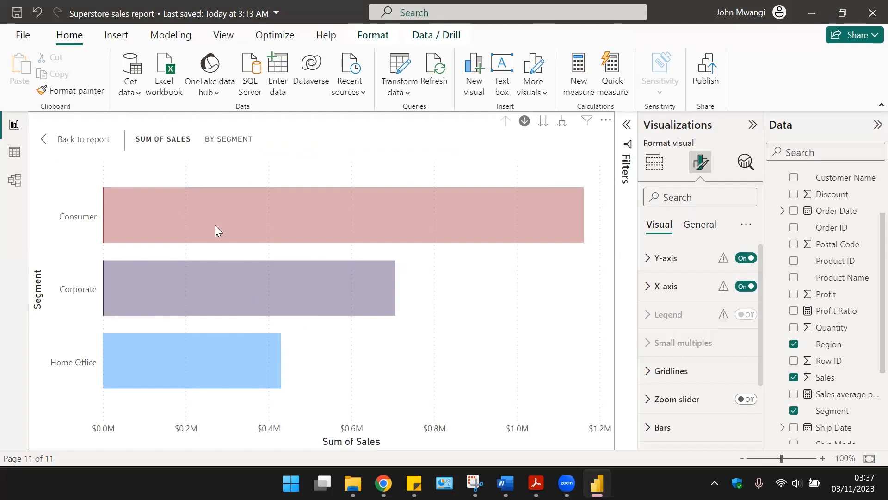
click(77, 139)
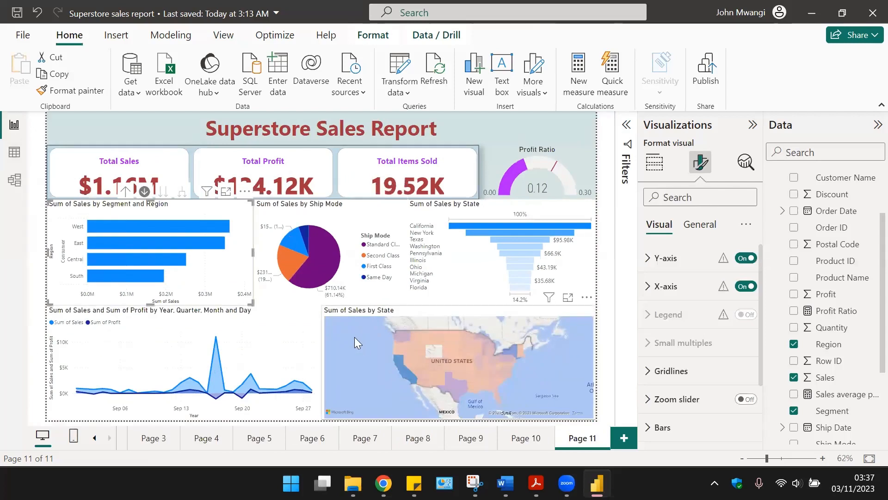
click(324, 348)
click(414, 293)
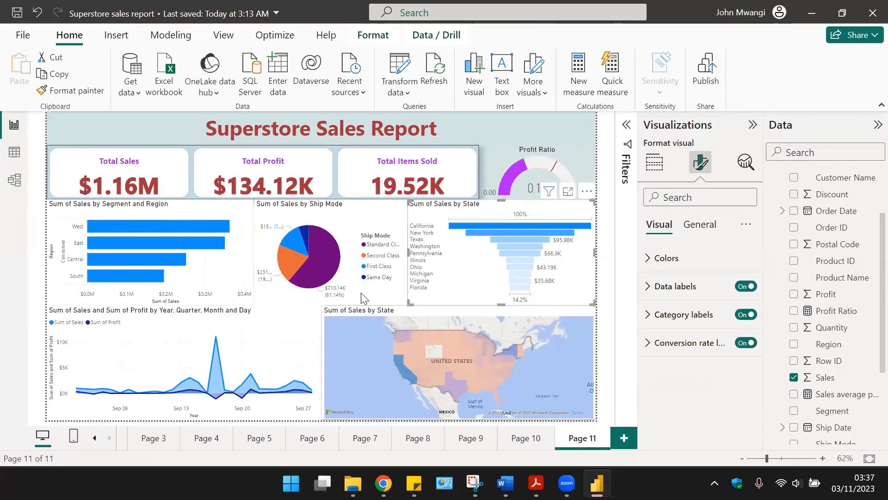
- Save the report and publish it to My workspace, replacing the existing Superstore sales report dataset
click(23, 35)
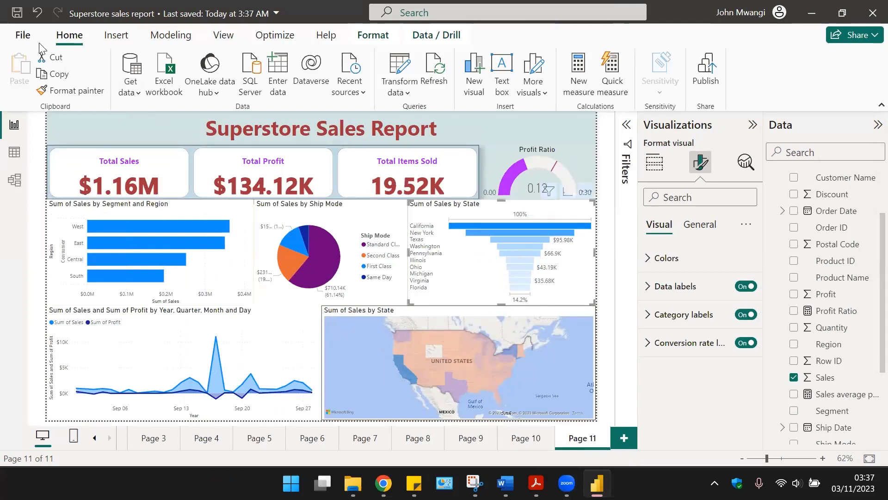
click(17, 14)
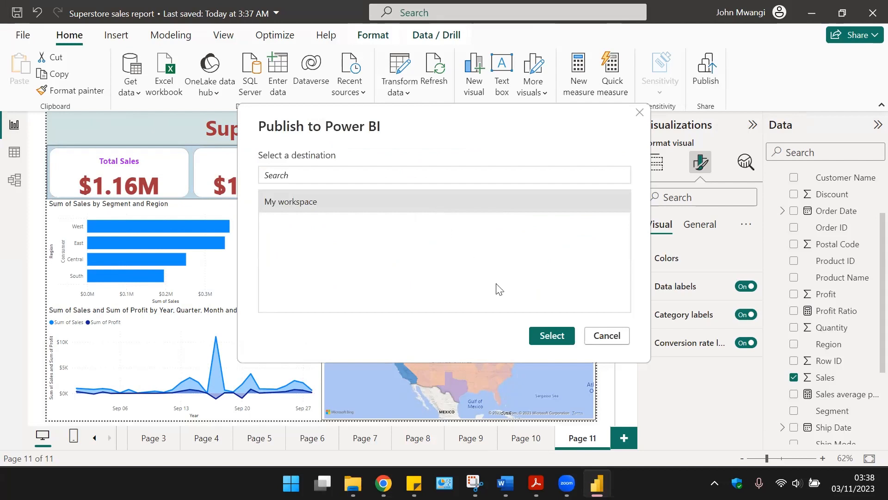
click(545, 335)
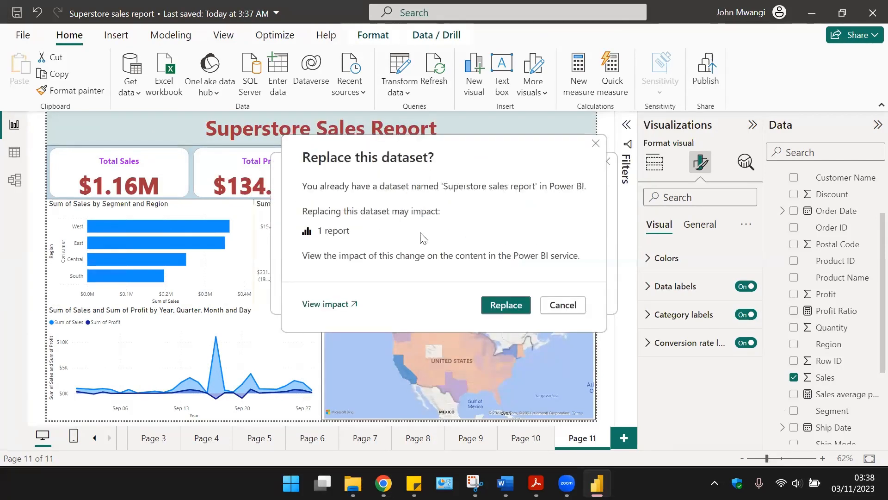
click(506, 305)
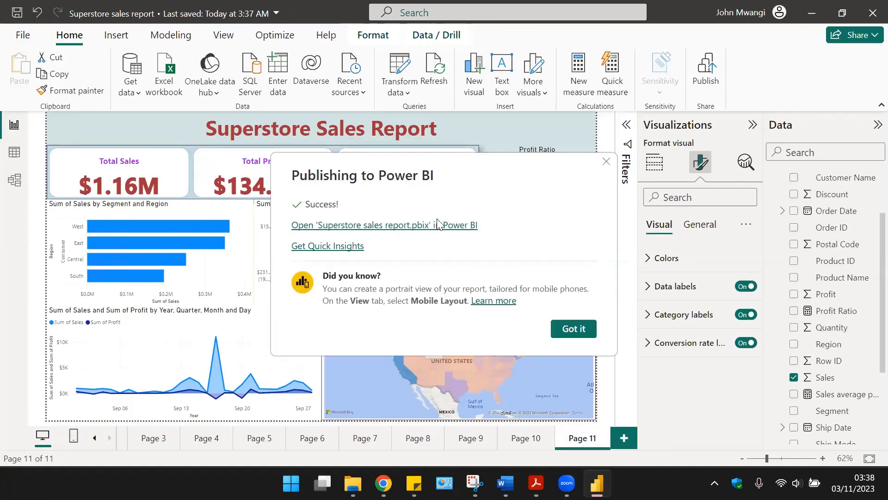
- Open the published Superstore sales report in the browser and close the older report tab
click(438, 225)
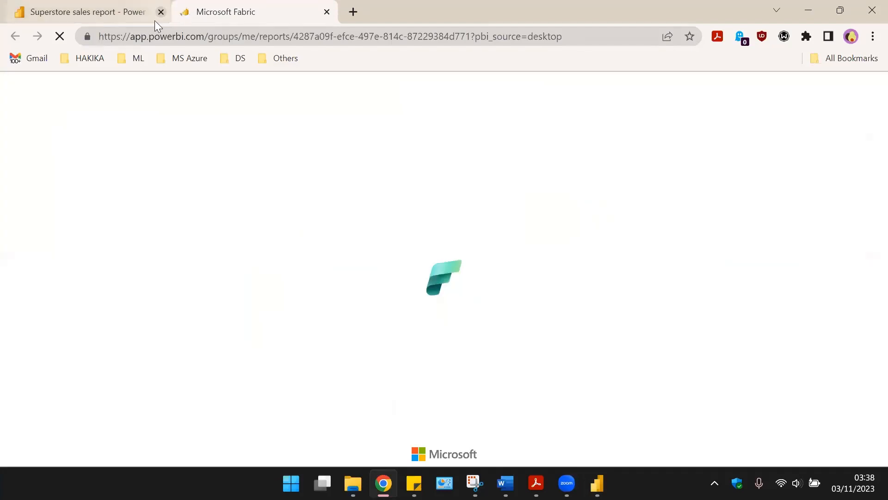
click(161, 12)
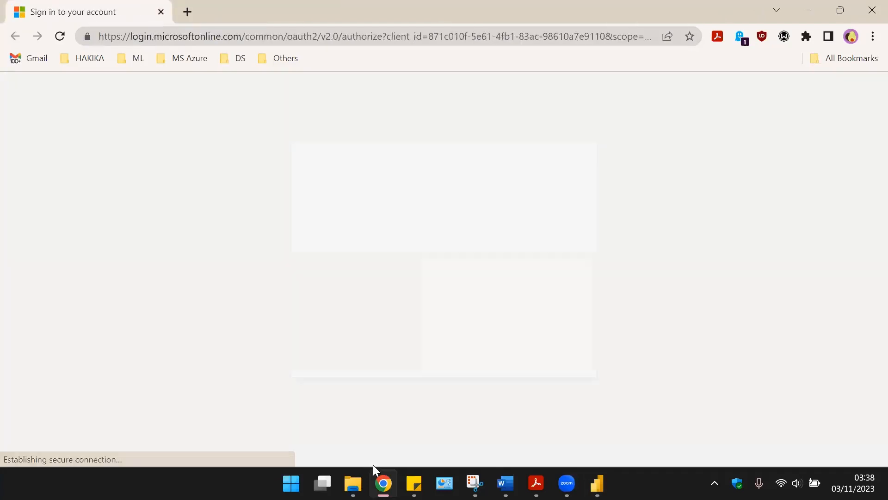
click(468, 378)
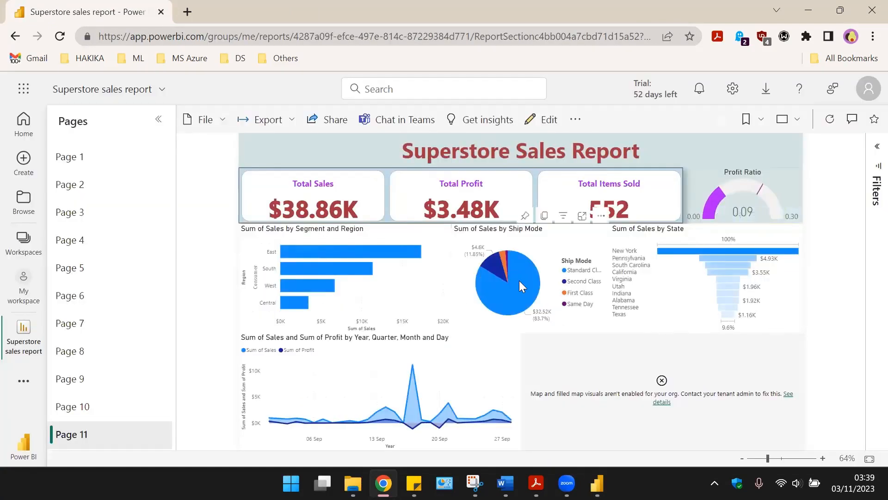
- Check how the published visuals respond to selecting California in the state funnel, and view the Profit Ratio gauge's sharing options
click(730, 270)
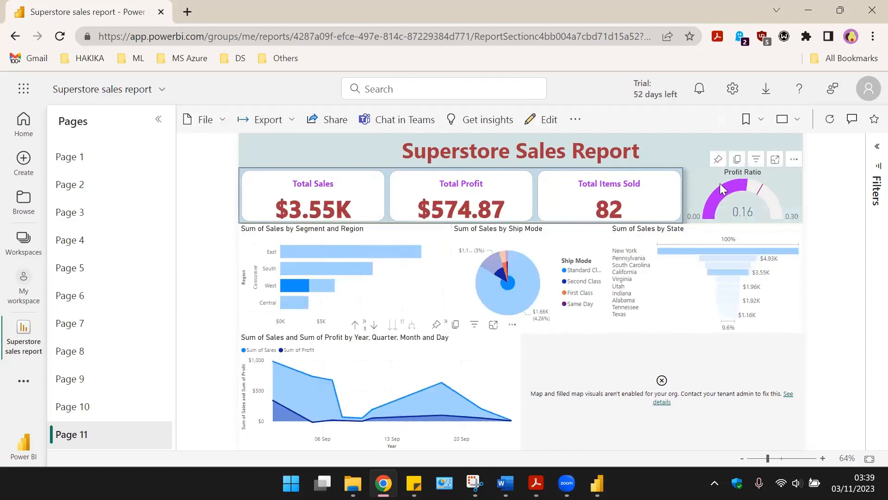
click(793, 160)
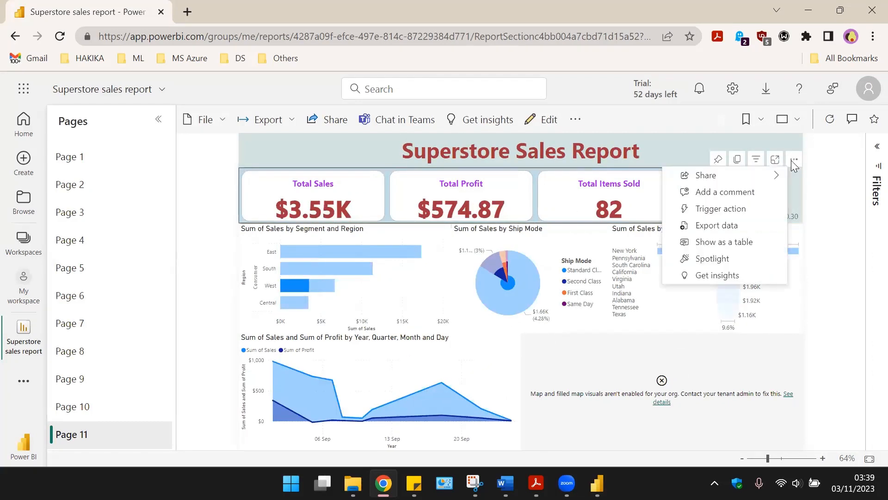
mouse_move(777, 175)
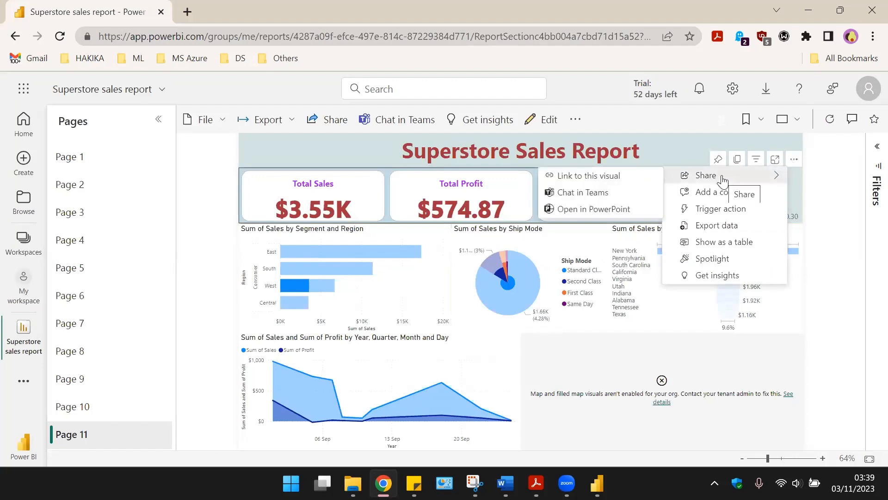
click(847, 201)
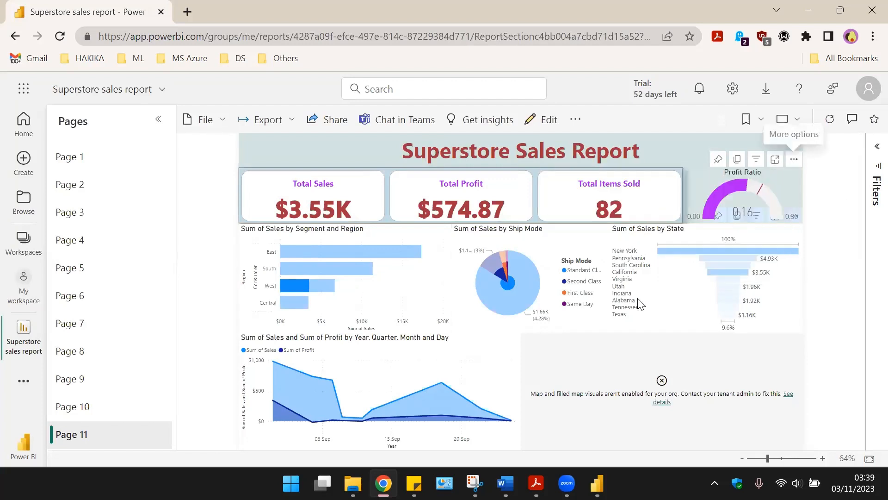